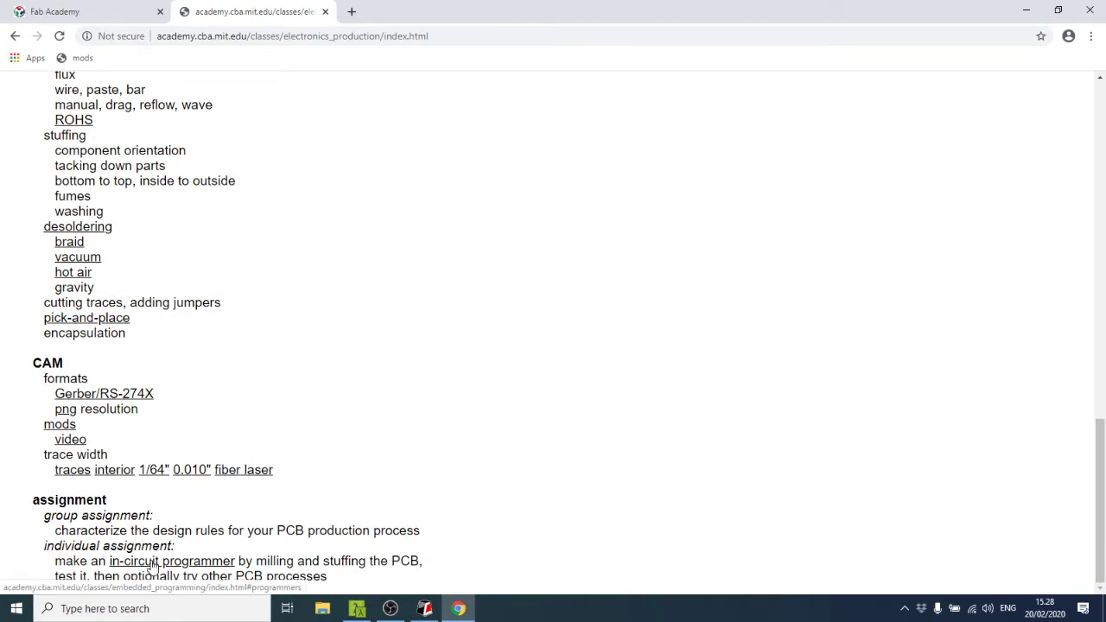
# Open the in-circuit programmer page from the individual assignment and highlight the ISP (AVR) heading.
pyautogui.click(151, 563)
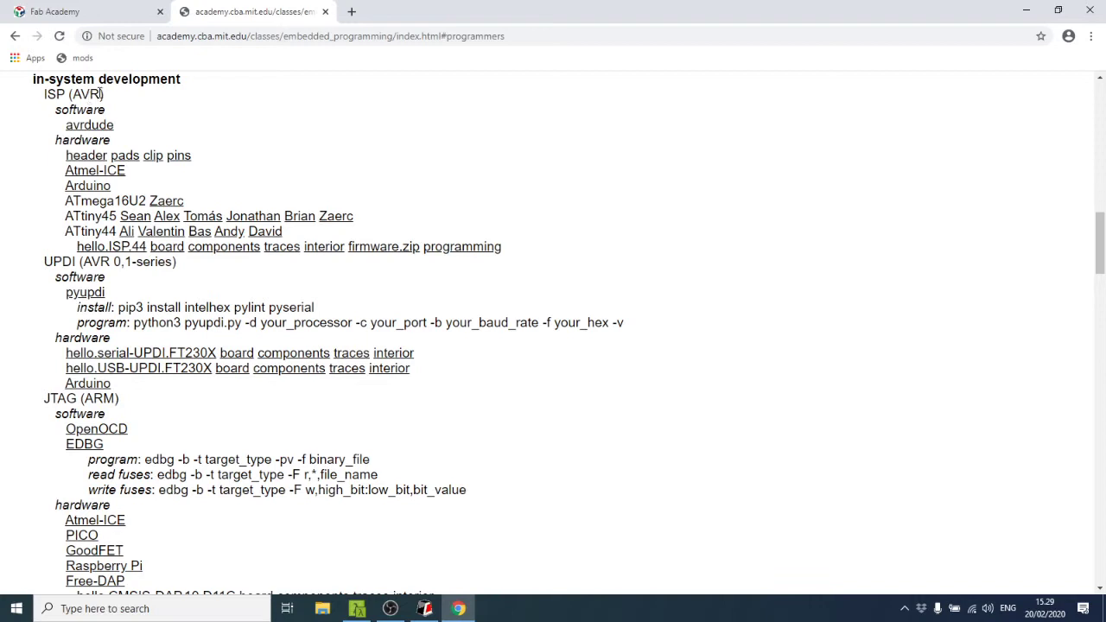
pyautogui.moveTo(43, 94); pyautogui.dragTo(109, 94)
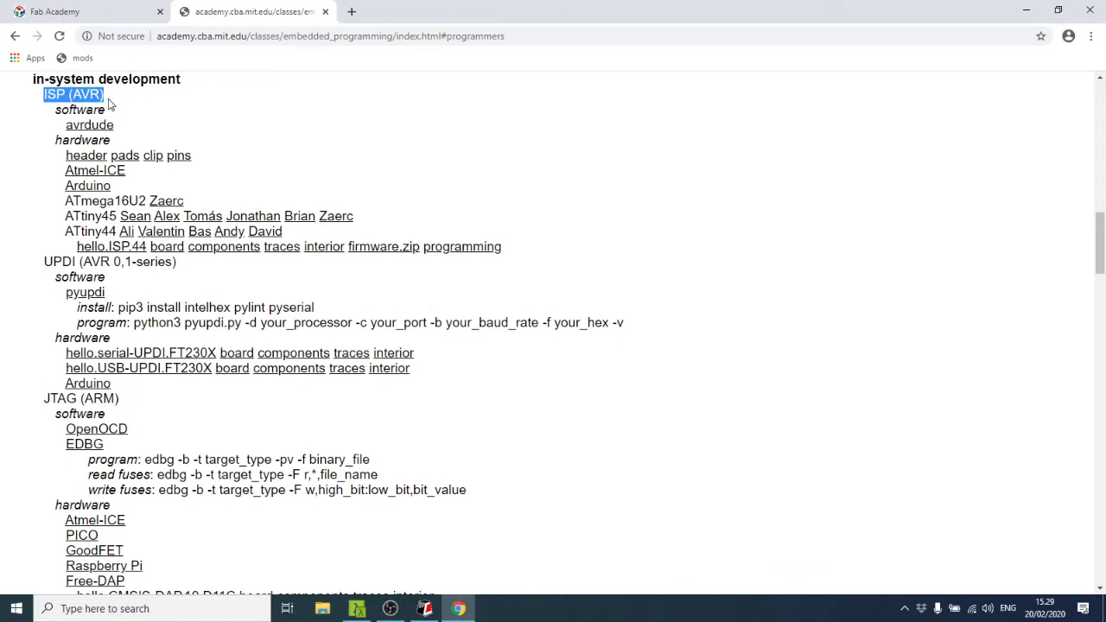
# Open the FabTinyISP build guide linked in the ATtiny45 row and examine its assembly photos and solder jumper instructions.
pyautogui.click(294, 220)
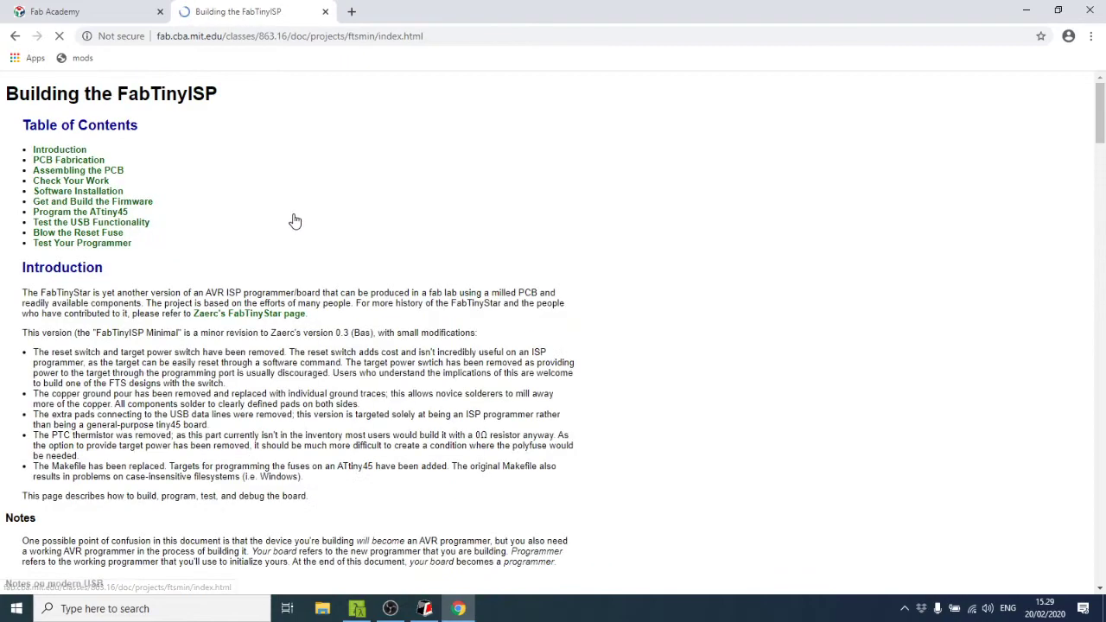
pyautogui.scroll(-5, 290, 214)
pyautogui.scroll(-6, 287, 212)
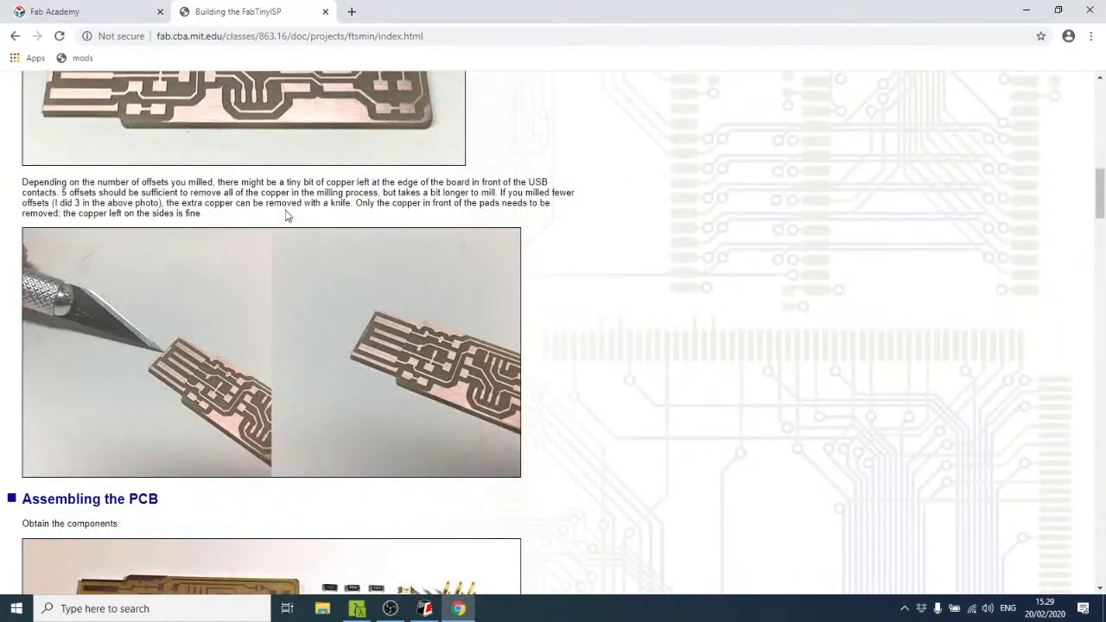
pyautogui.scroll(-8, 287, 215)
pyautogui.scroll(-12, 285, 213)
pyautogui.scroll(-2, 282, 212)
pyautogui.scroll(1, 281, 212)
pyautogui.scroll(-2, 282, 212)
pyautogui.scroll(3, 282, 207)
pyautogui.scroll(2, 282, 209)
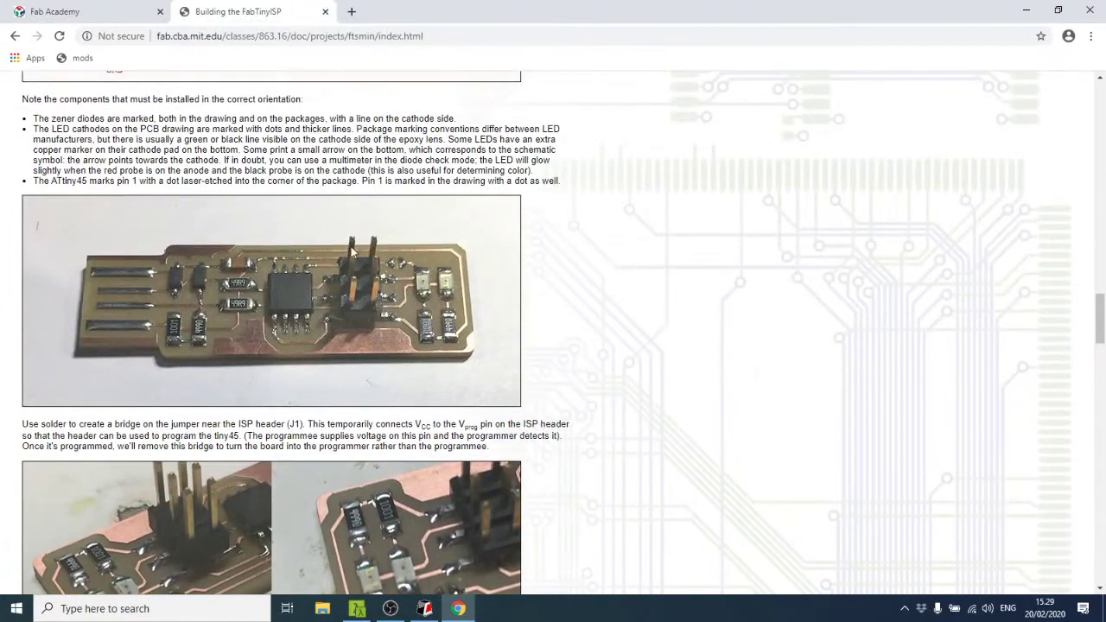
pyautogui.scroll(-3, 354, 307)
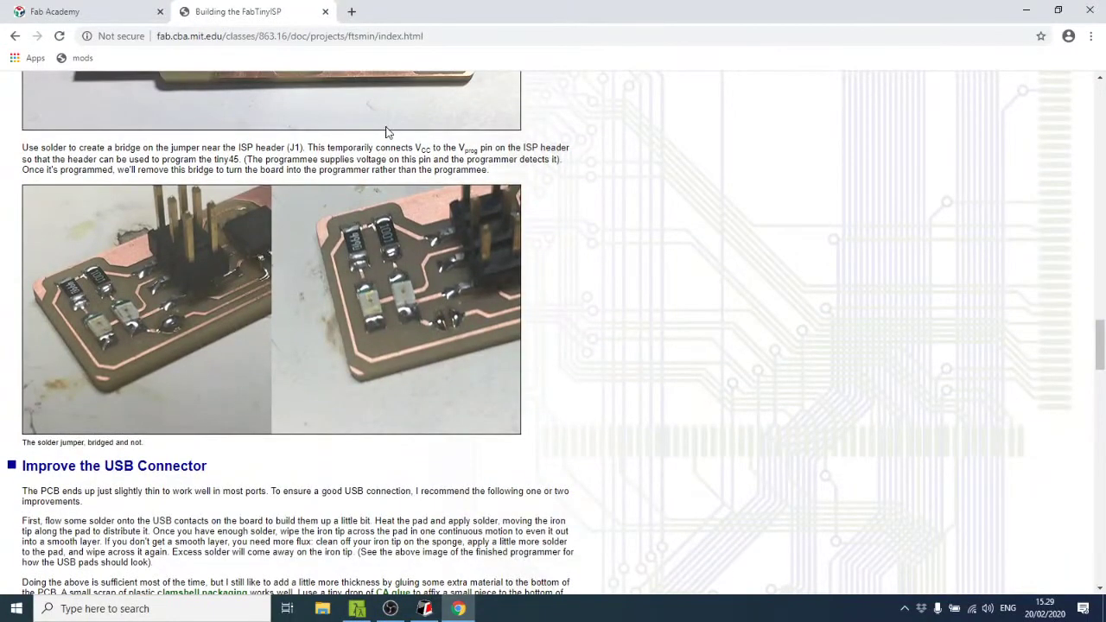
pyautogui.scroll(3, 382, 147)
pyautogui.scroll(-1, 381, 146)
pyautogui.scroll(-2, 381, 145)
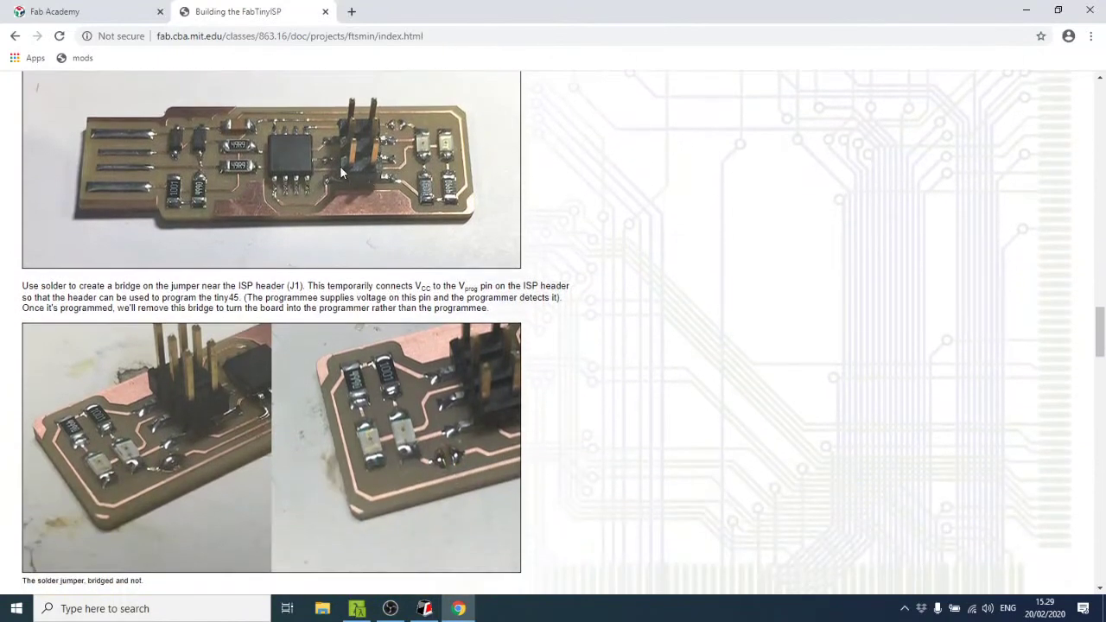
# Return to the in-system development list and highlight the ISP (AVR) heading and the ATtiny44 entry.
pyautogui.hotkey('alt', 'Left')
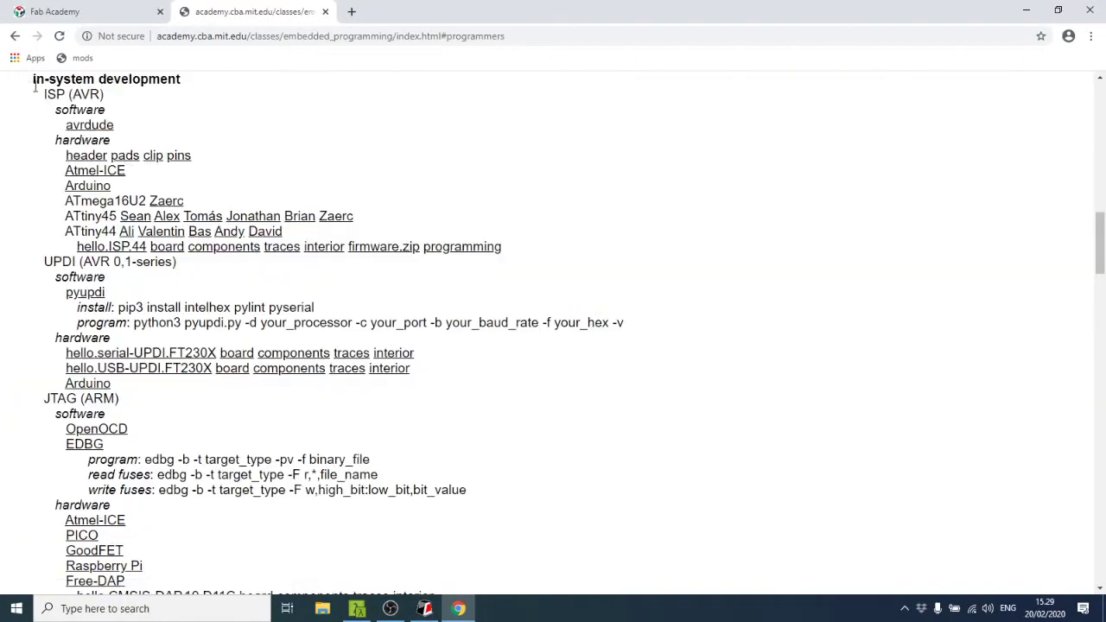
pyautogui.moveTo(40, 94); pyautogui.dragTo(101, 94)
pyautogui.click(97, 94)
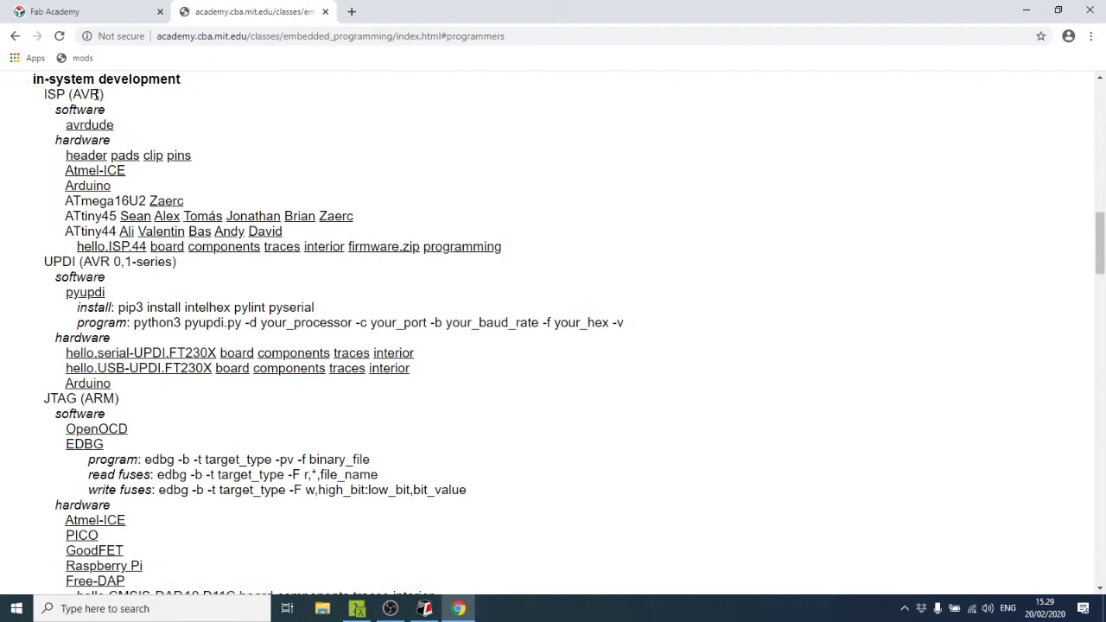
pyautogui.moveTo(62, 232); pyautogui.dragTo(107, 232)
pyautogui.click(110, 232)
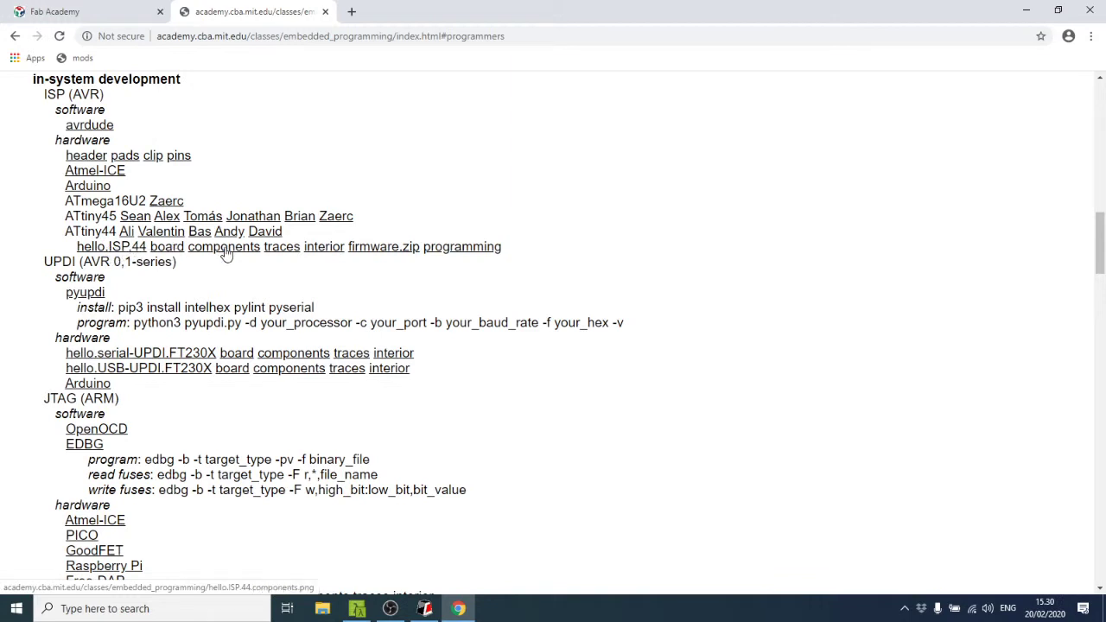
# View the hello.ISP.44 board layout image in a separate tab and close it.
pyautogui.middleClick(166, 249)
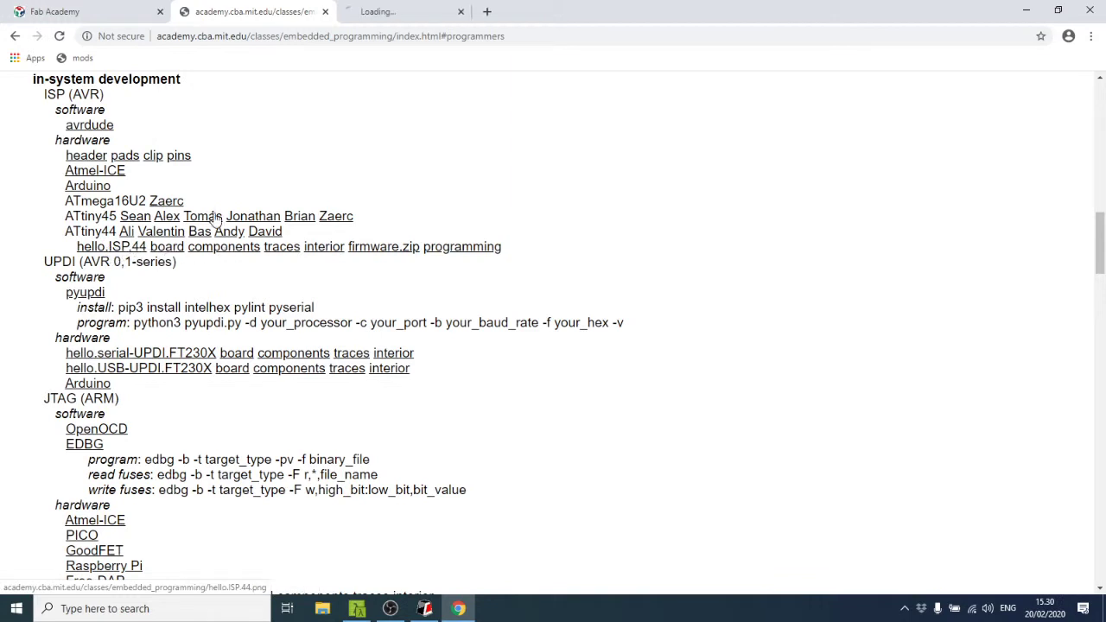
pyautogui.click(387, 17)
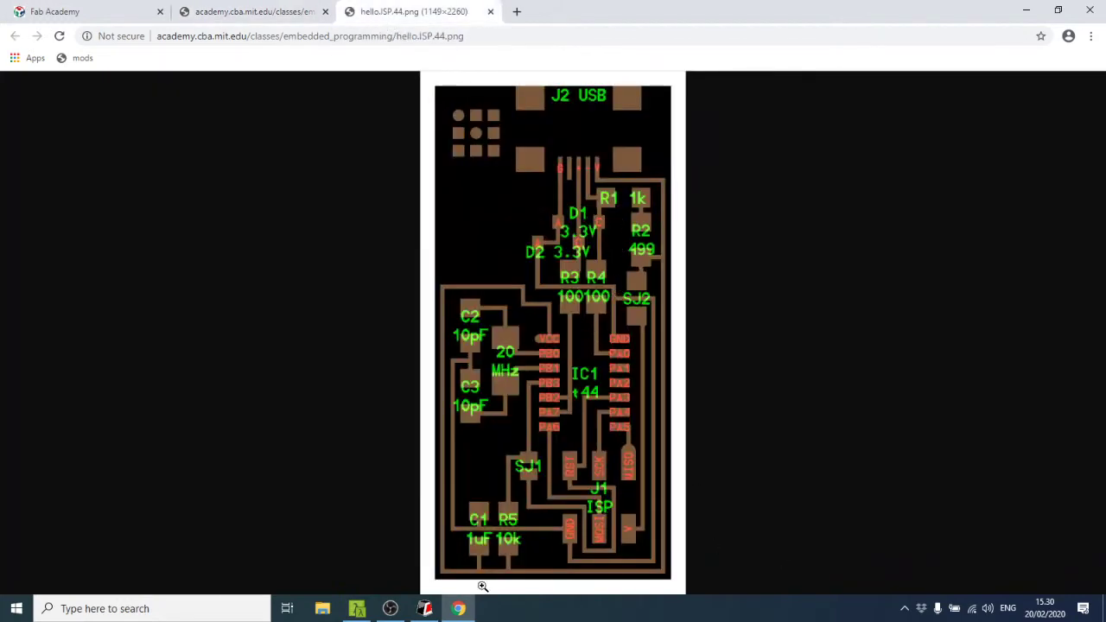
pyautogui.click(489, 11)
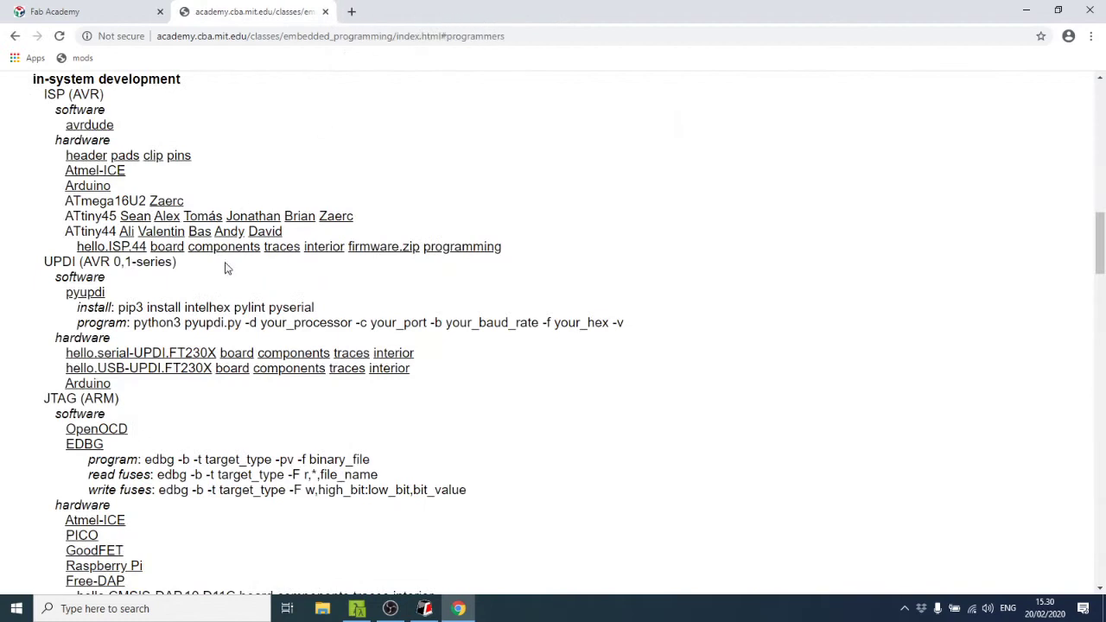
# View the components photos of the hello.USB-UPDI.FT230X and hello.ISP.44 boards in separate tabs, closing each one.
pyautogui.middleClick(275, 373)
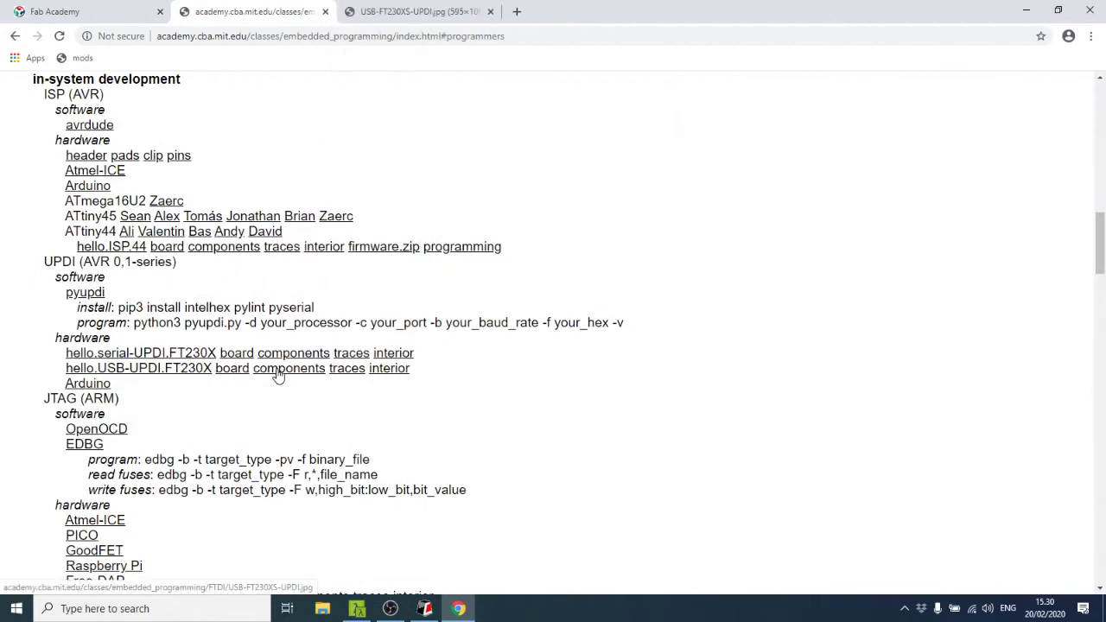
pyautogui.click(441, 7)
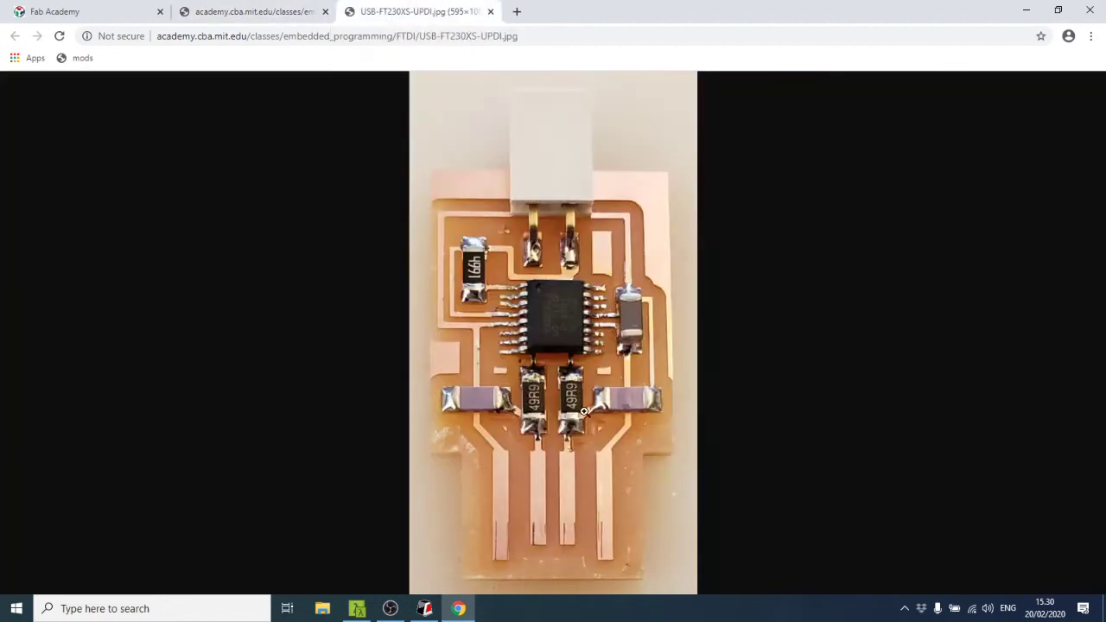
pyautogui.click(490, 12)
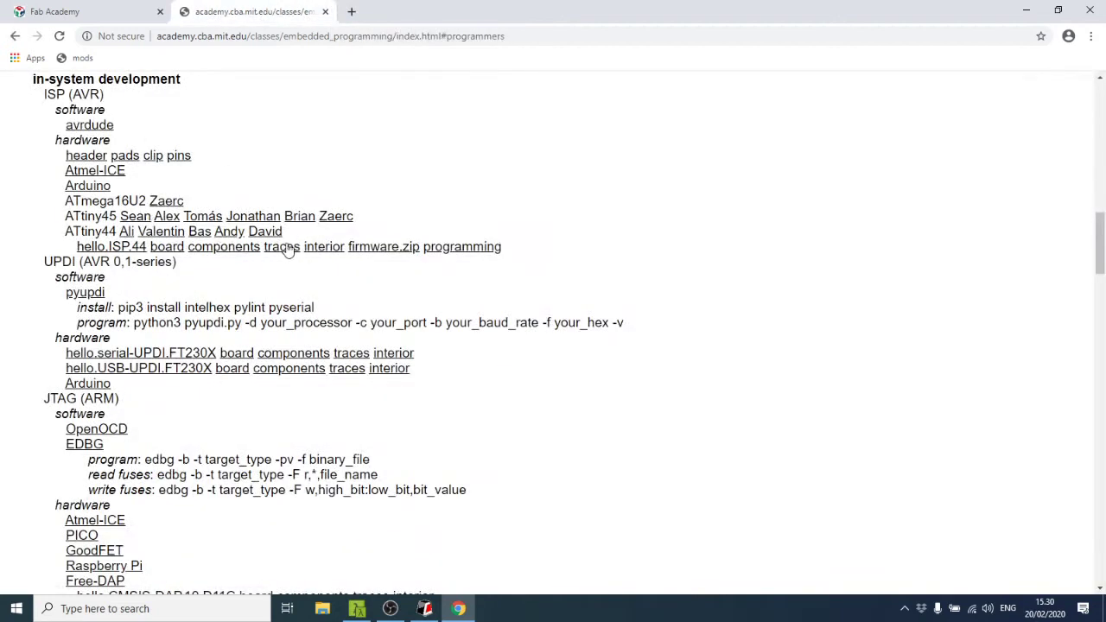
pyautogui.click(242, 251)
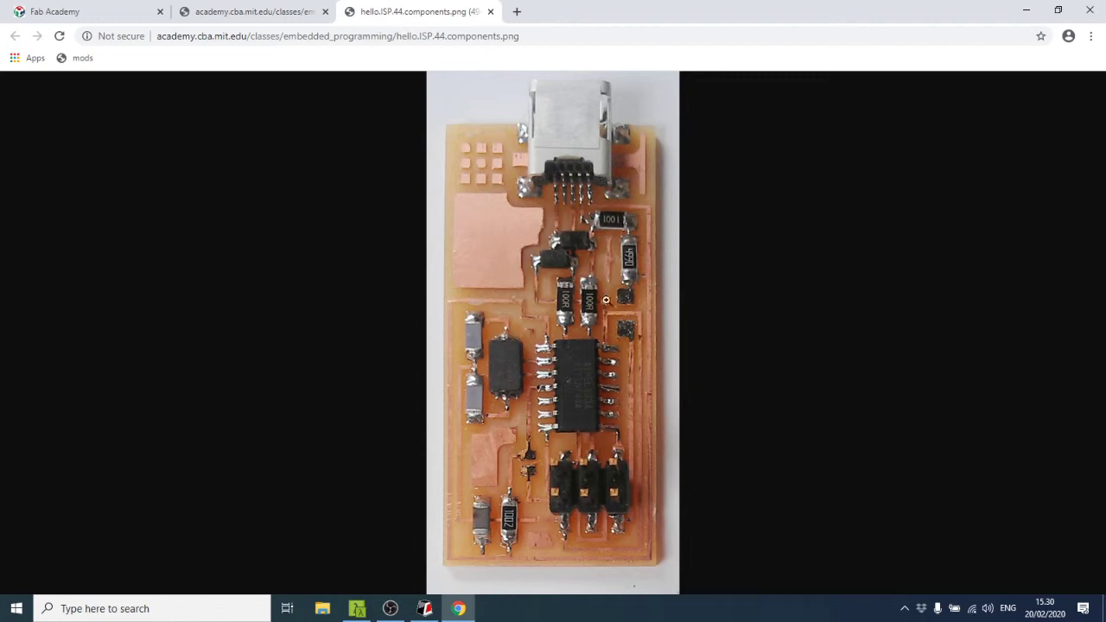
pyautogui.click(489, 12)
# Highlight the UPDI (AVR 0,1-series) heading and its word UPDI, and clear the selection.
pyautogui.moveTo(36, 262); pyautogui.dragTo(194, 266)
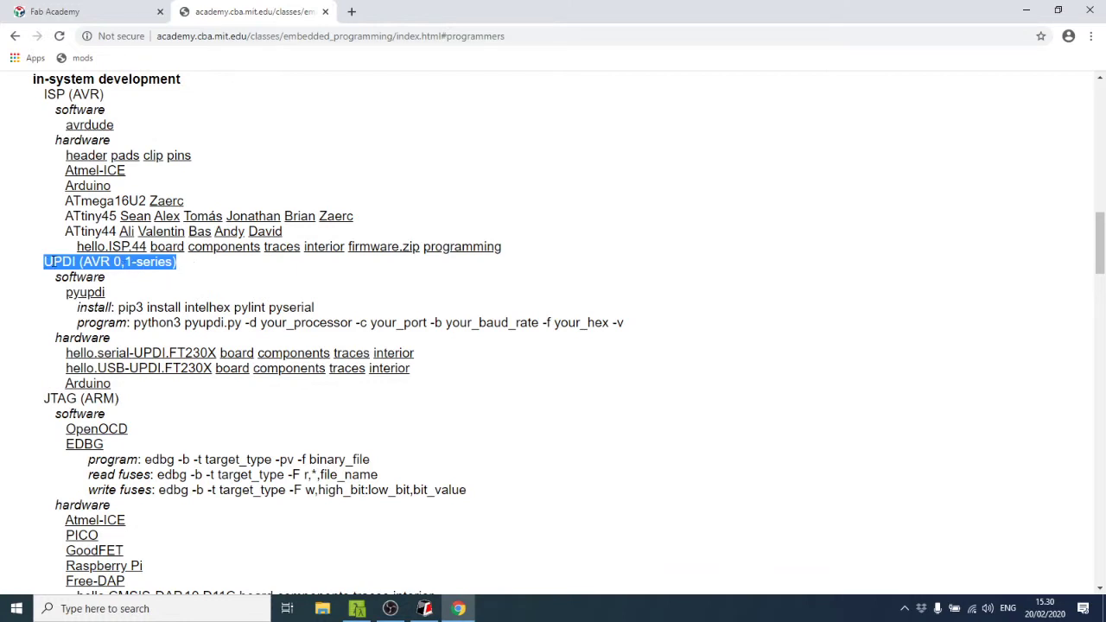
pyautogui.doubleClick(58, 261)
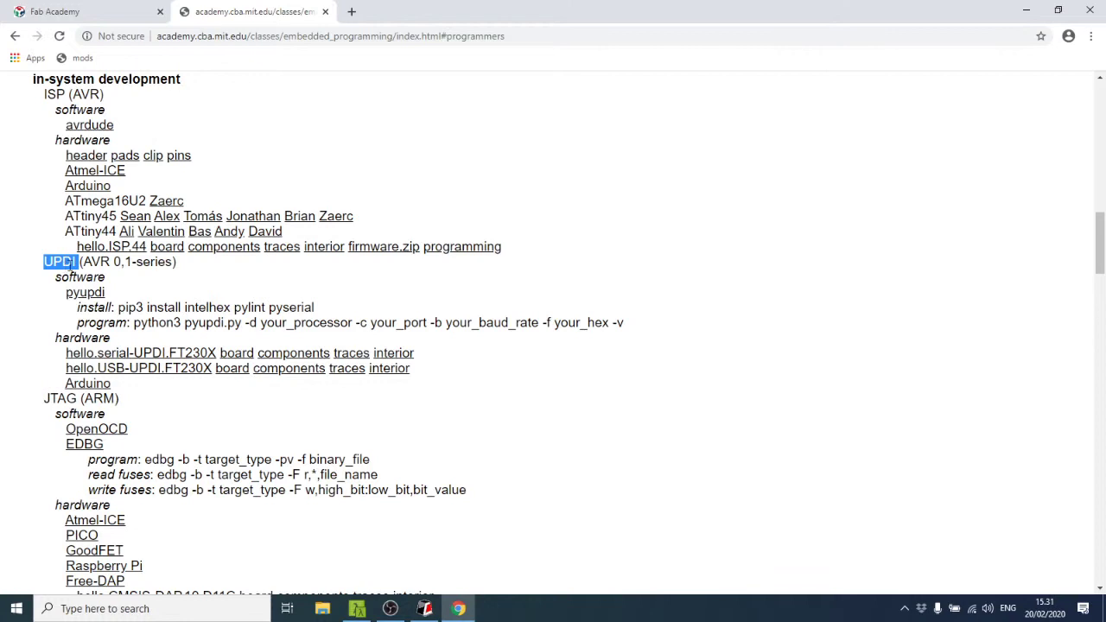
pyautogui.click(132, 323)
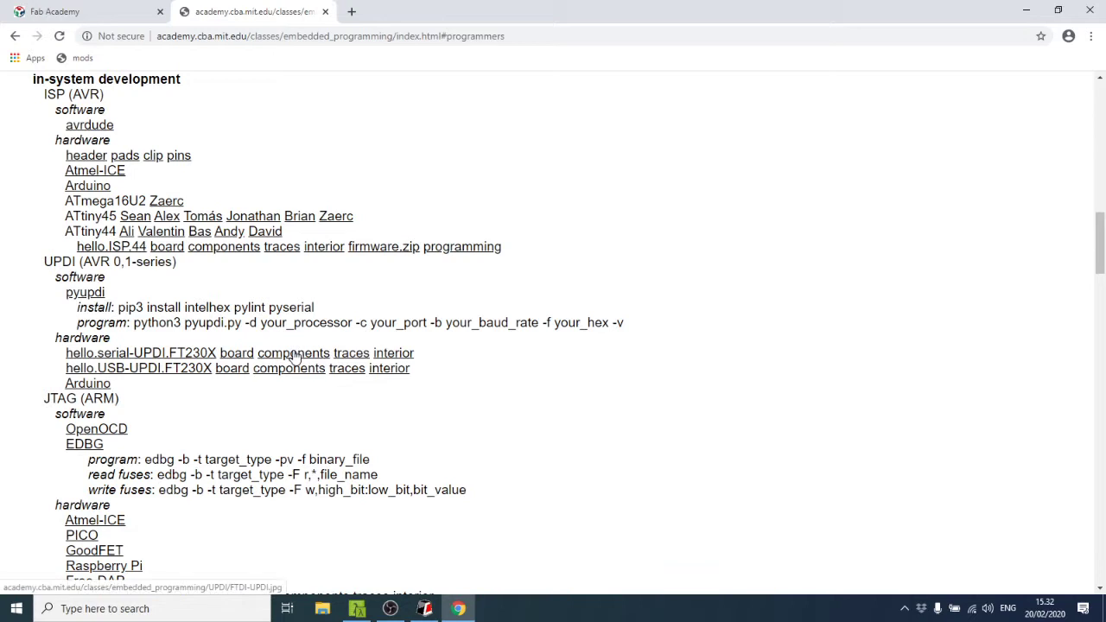
# View the hello.serial-UPDI.FT230X components photo and highlight the pyupdi install and program instructions.
pyautogui.middleClick(294, 357)
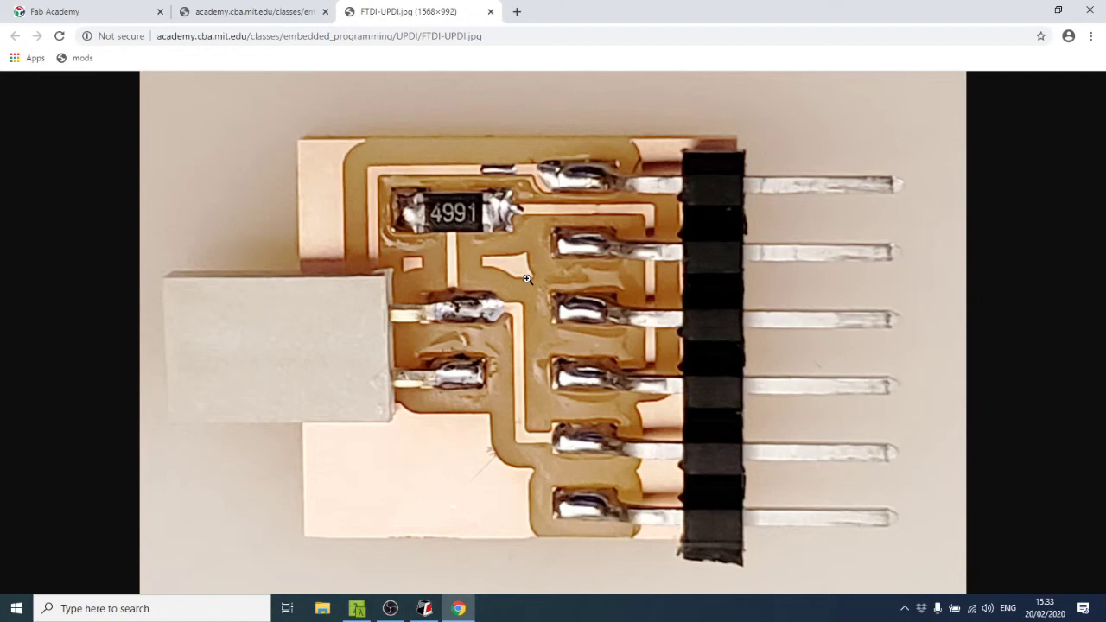
pyautogui.click(489, 11)
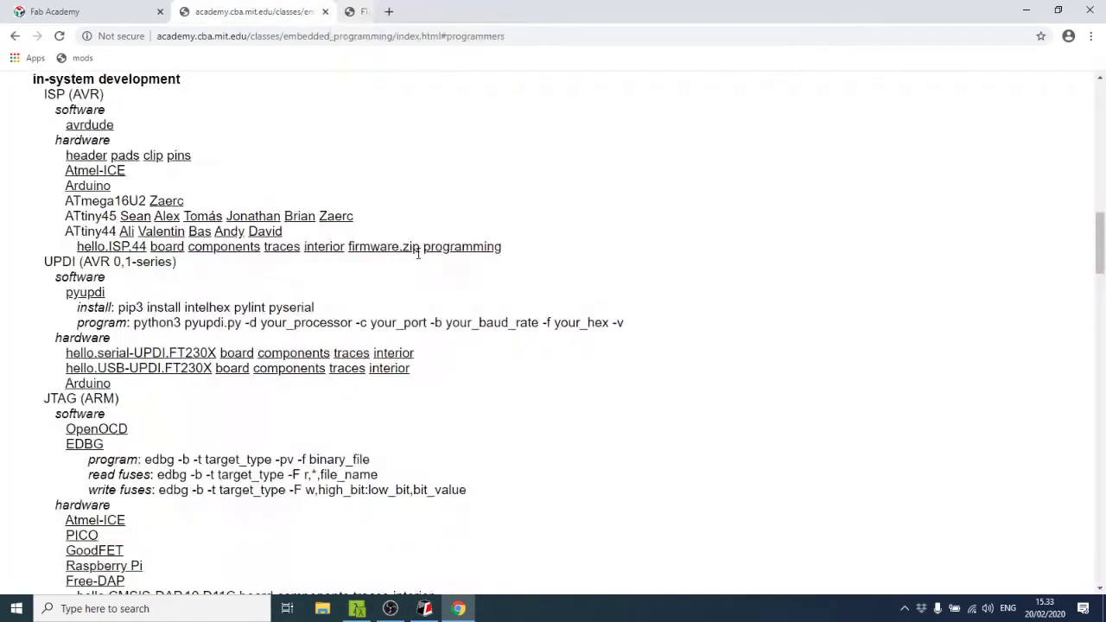
pyautogui.moveTo(60, 292); pyautogui.dragTo(688, 329)
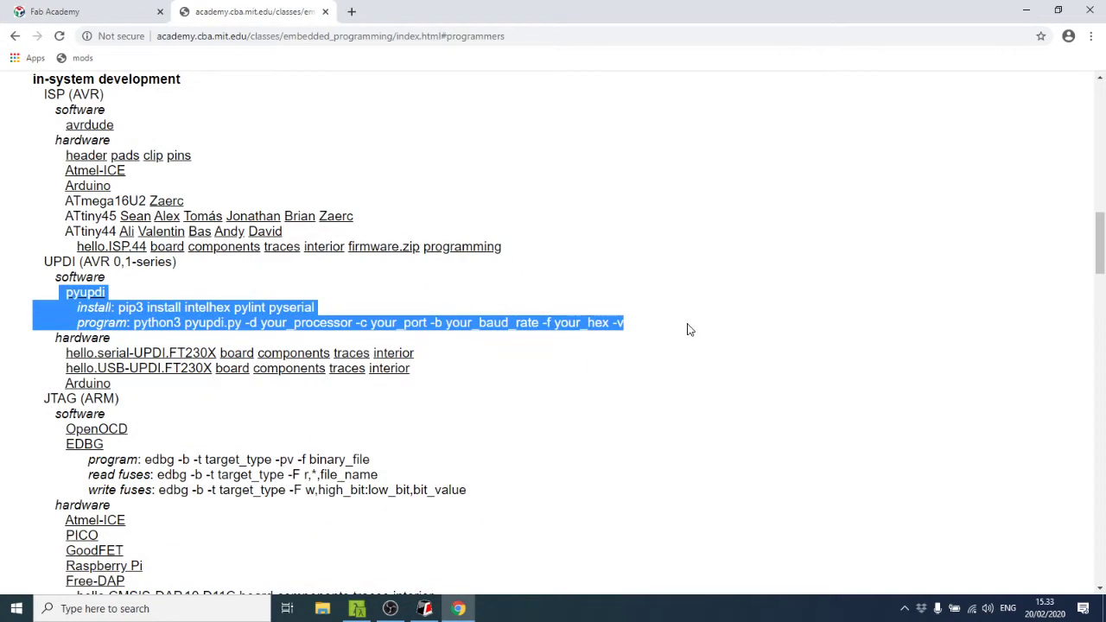
pyautogui.click(458, 414)
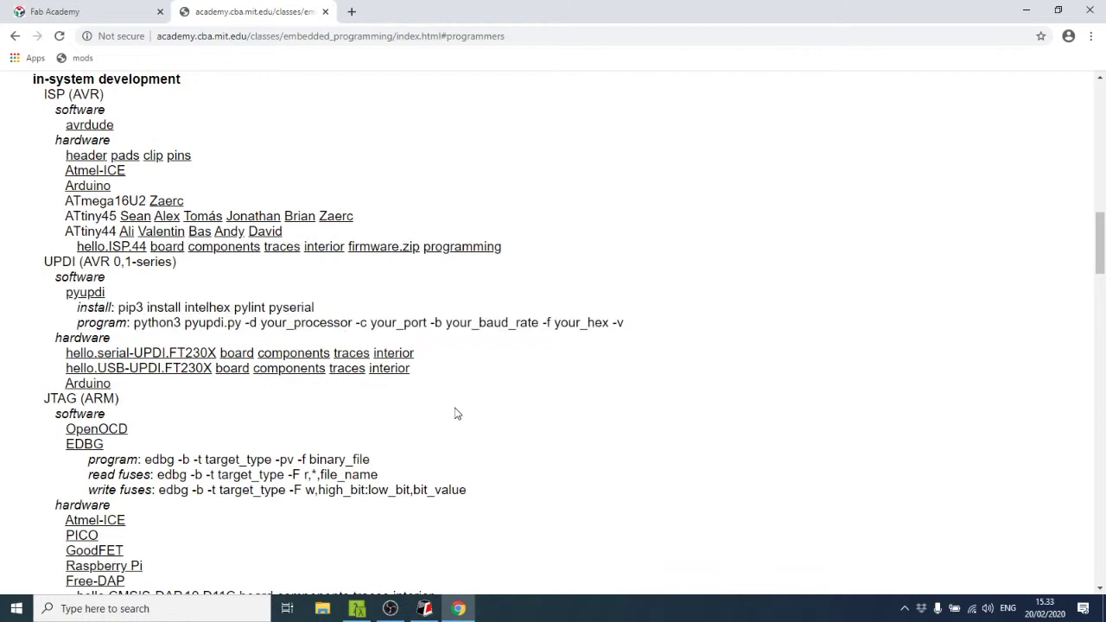
# Inspect the hello.USB-UPDI.FT230X components photo at full size around the chip, and close it.
pyautogui.middleClick(284, 374)
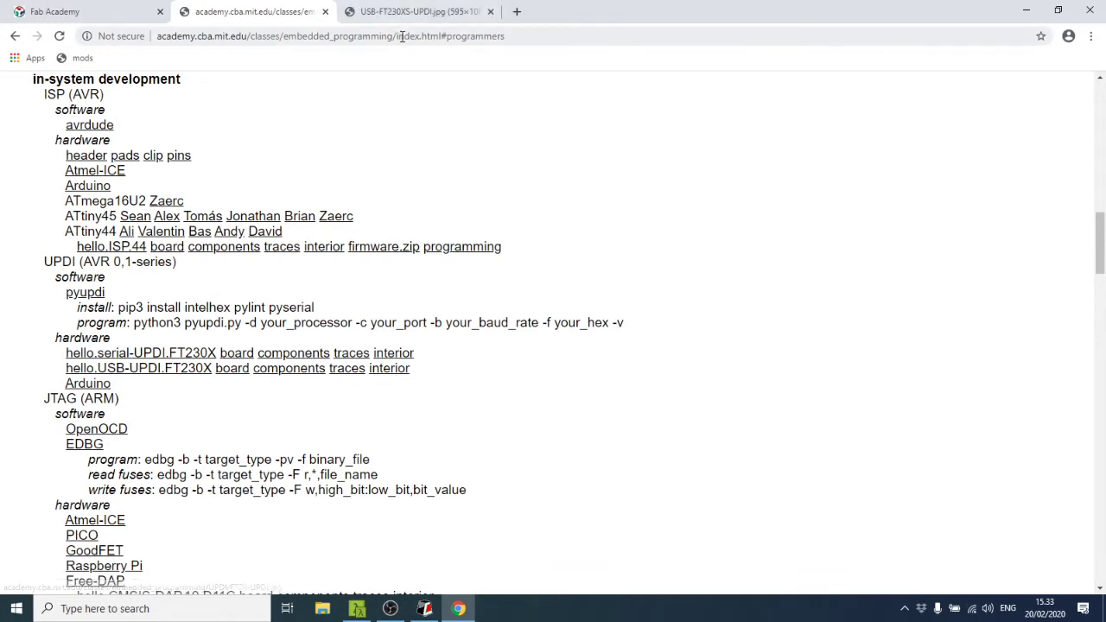
pyautogui.click(415, 11)
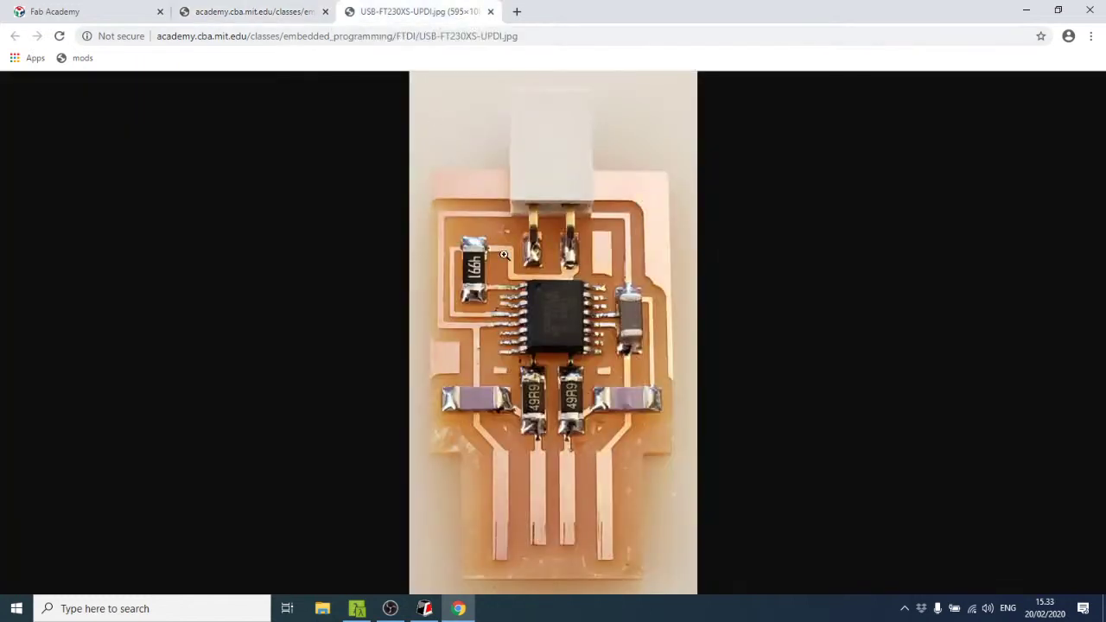
pyautogui.click(553, 316)
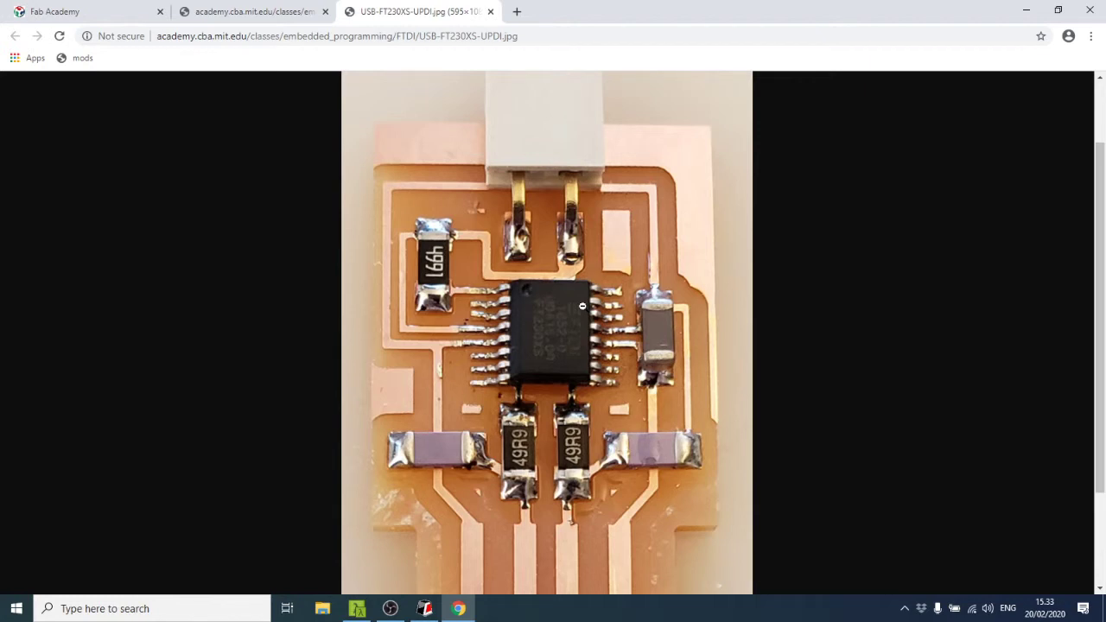
pyautogui.click(537, 308)
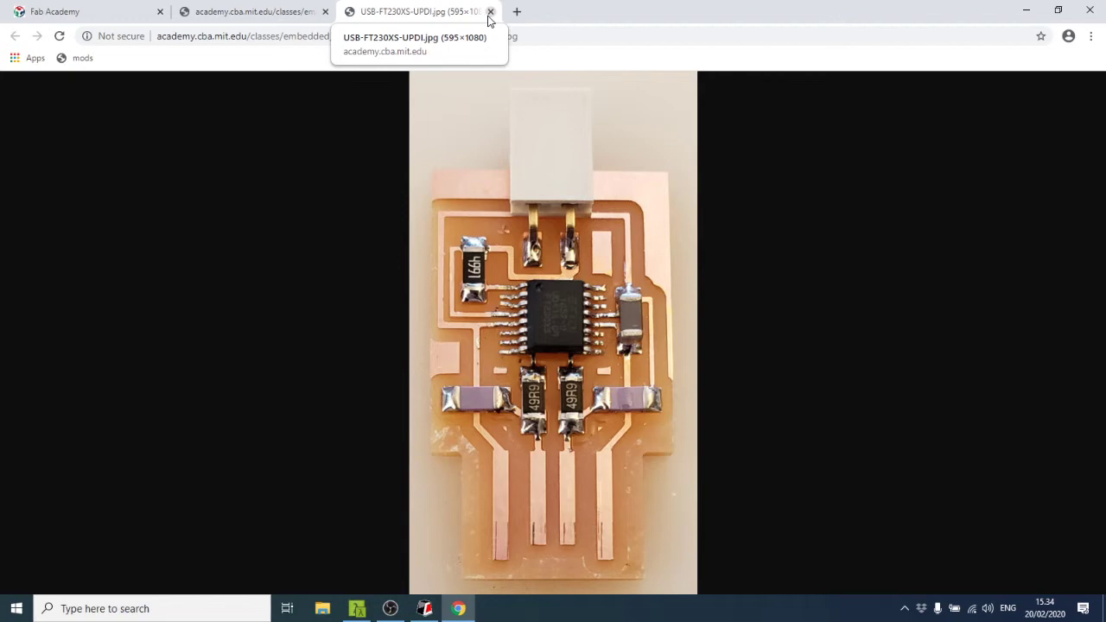
pyautogui.click(490, 12)
# Highlight ARM in the JTAG (ARM) heading and the Free-DAP entry in its hardware list.
pyautogui.scroll(-2, 246, 304)
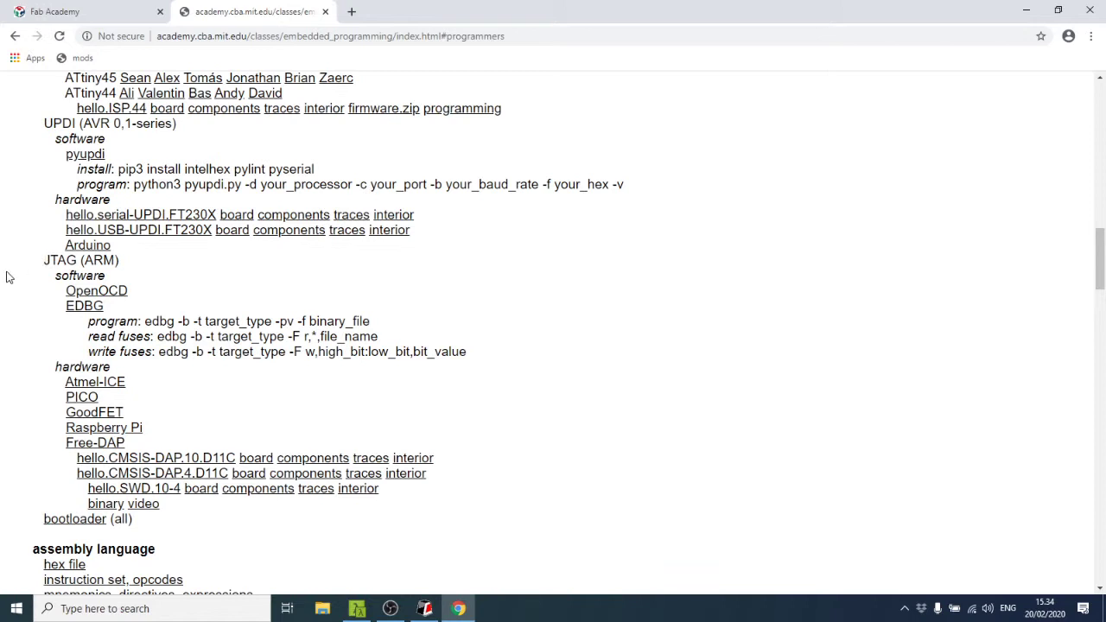
pyautogui.moveTo(81, 260); pyautogui.dragTo(149, 267)
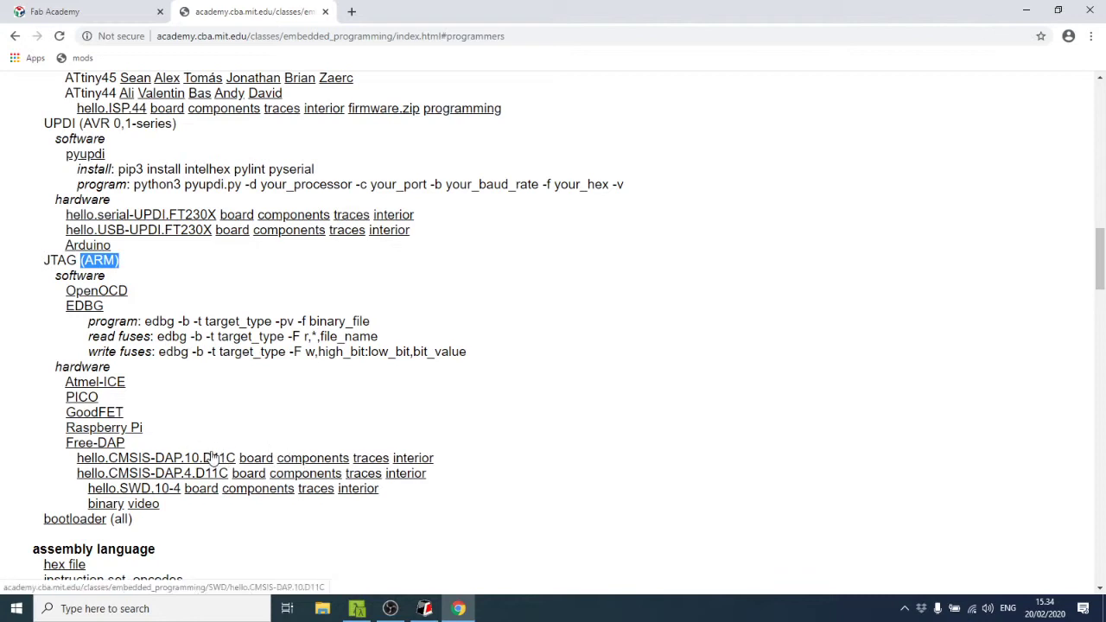
pyautogui.moveTo(63, 442); pyautogui.dragTo(149, 447)
pyautogui.click(150, 449)
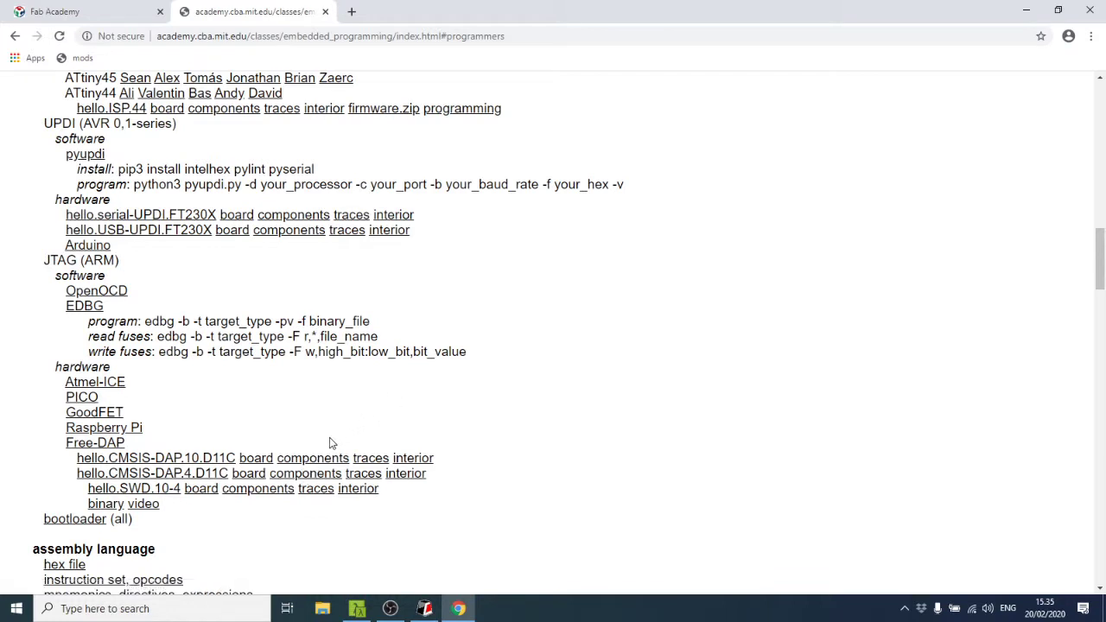
# View the hello.CMSIS-DAP.10.D11C components photo in a separate tab and close it.
pyautogui.middleClick(328, 459)
pyautogui.click(414, 13)
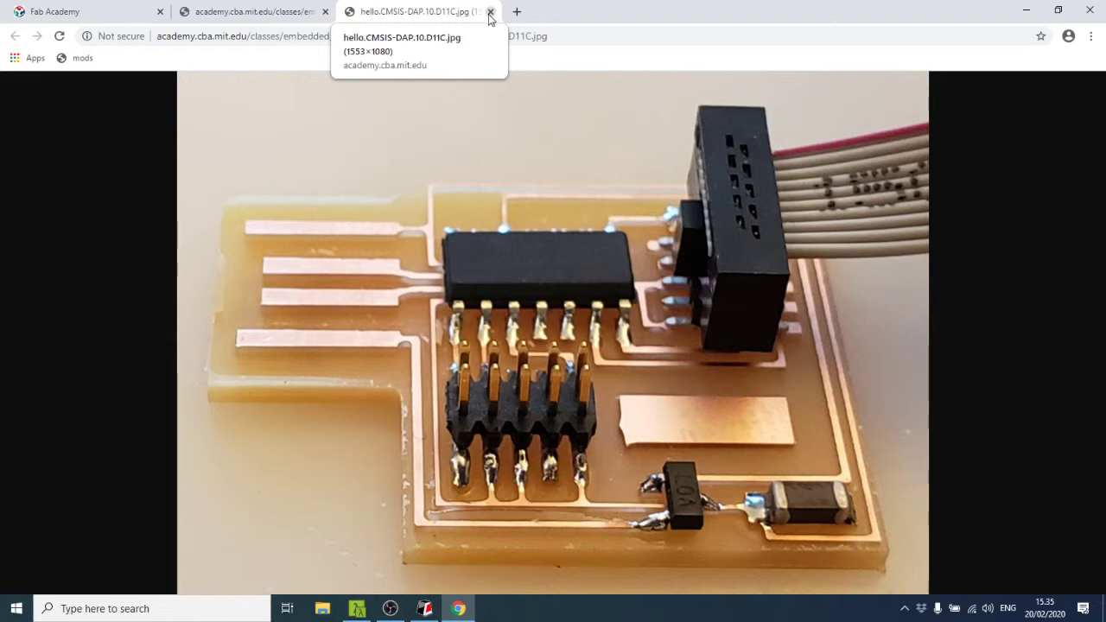
pyautogui.click(490, 15)
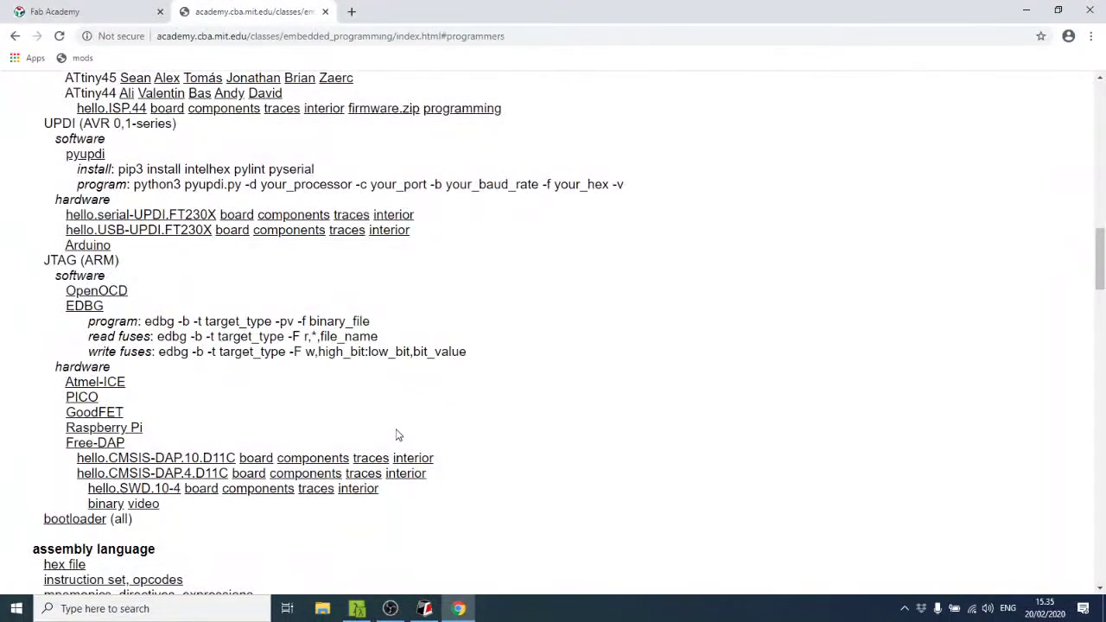
# View the hello.CMSIS-DAP.4.D11C components photo in a separate tab and close it.
pyautogui.middleClick(313, 482)
pyautogui.click(406, 15)
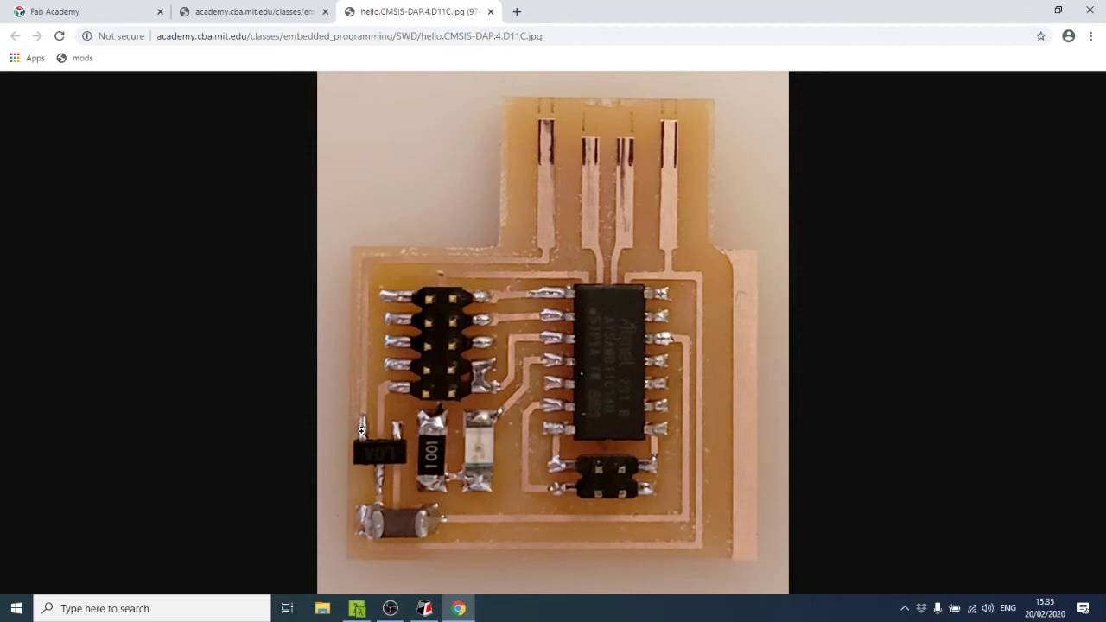
pyautogui.click(491, 14)
pyautogui.click(583, 363)
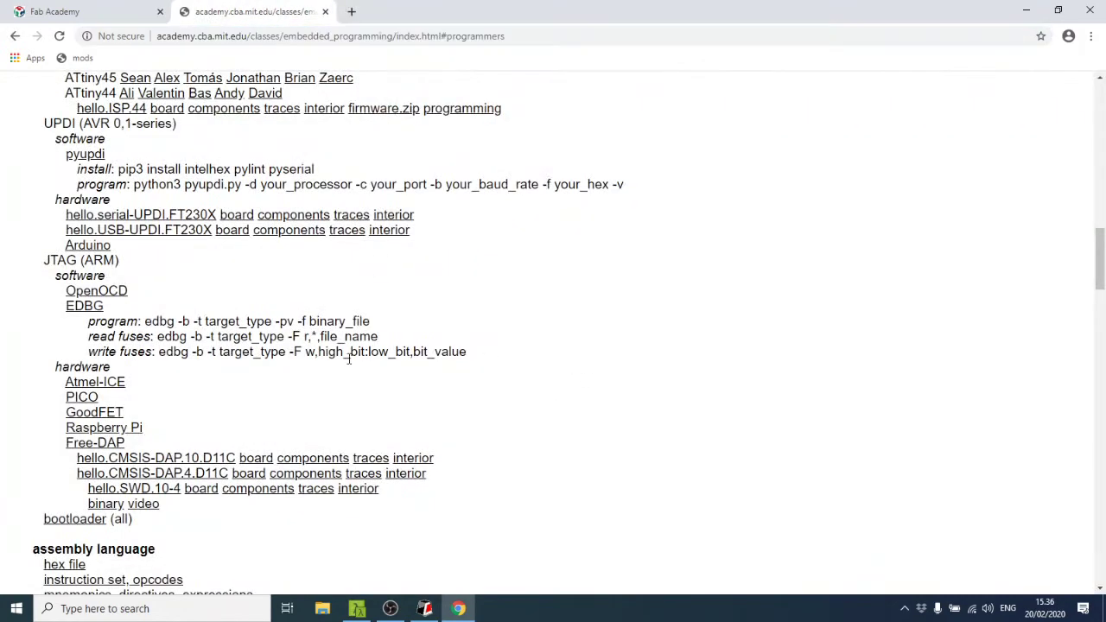
# Highlight the UPDI (AVR 0,1-series) heading, and view the hello.serial-UPDI.FT230X components photo in a separate tab before closing it.
pyautogui.scroll(3, 349, 358)
pyautogui.scroll(-2, 289, 366)
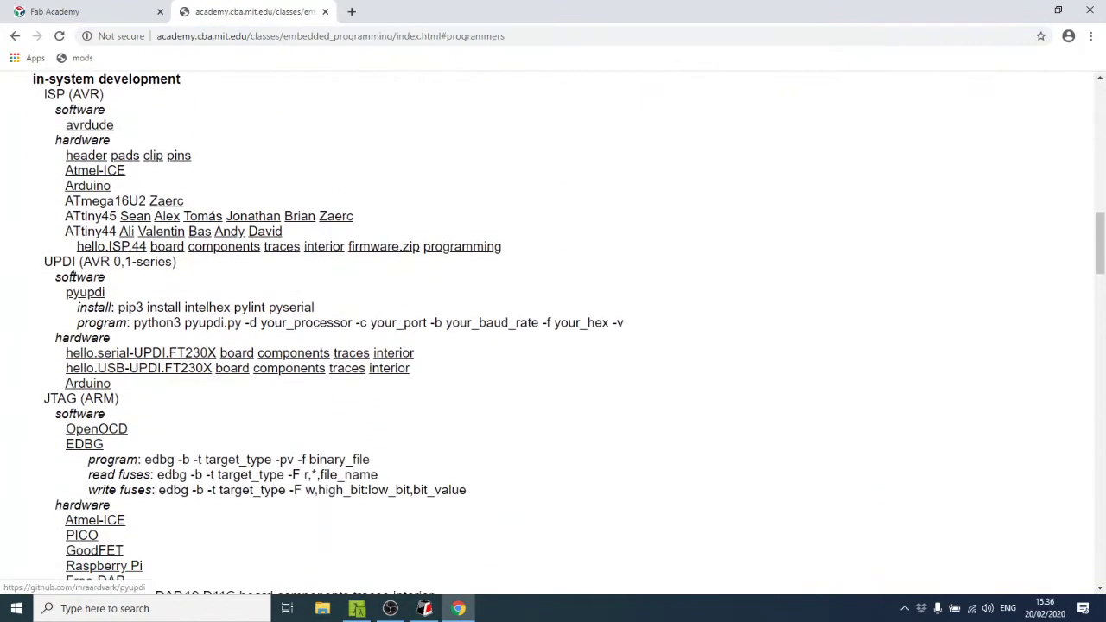
pyautogui.moveTo(41, 262); pyautogui.dragTo(241, 274)
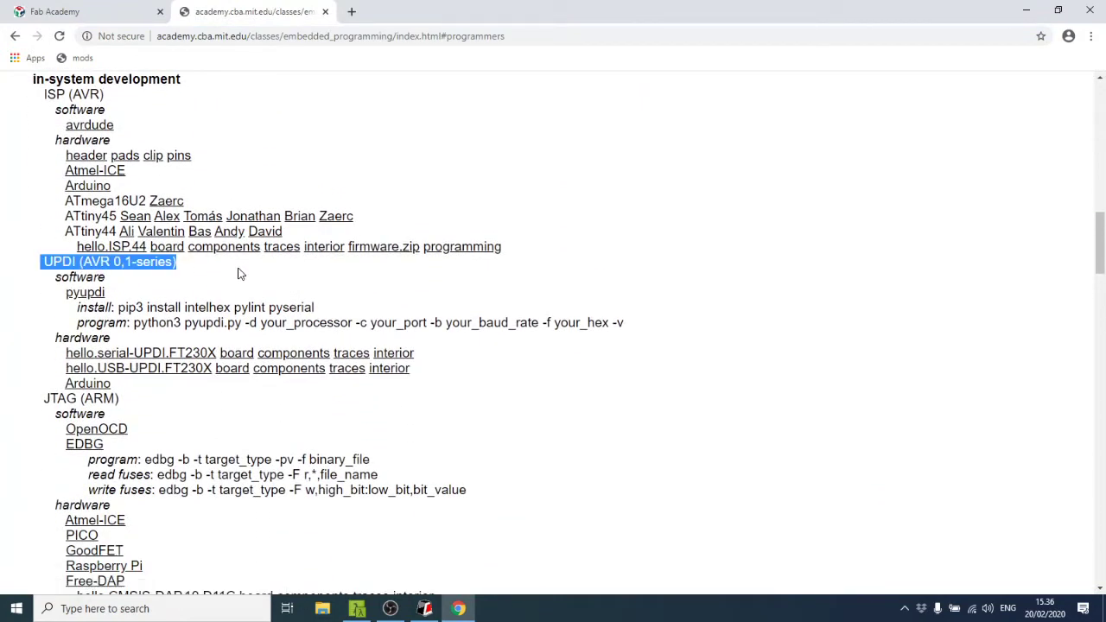
pyautogui.middleClick(296, 356)
pyautogui.click(348, 9)
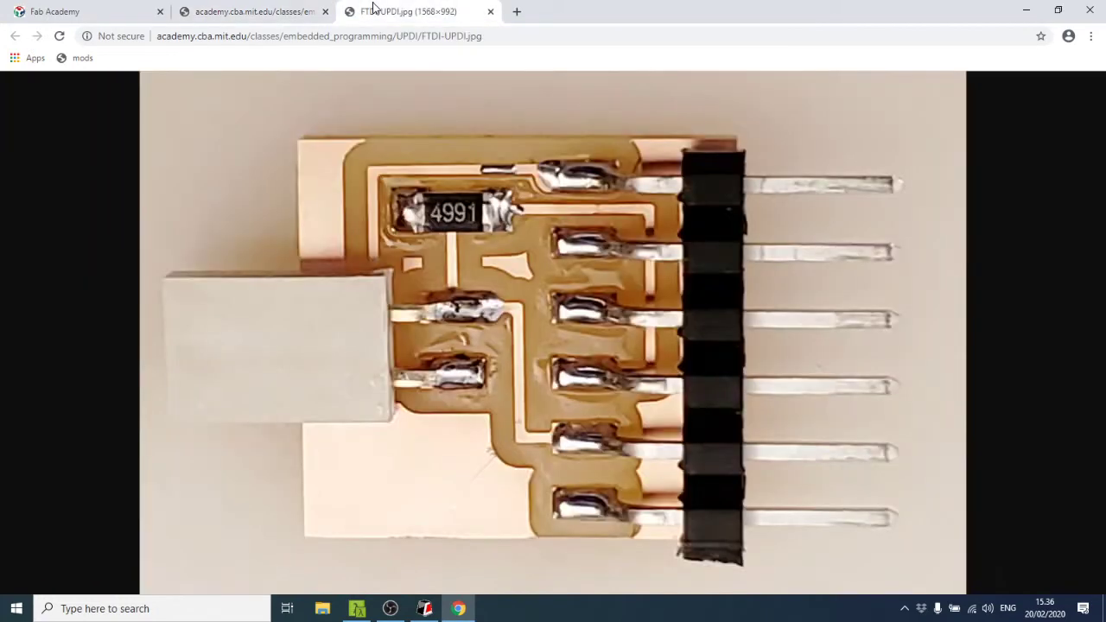
pyautogui.click(489, 12)
# View the hello.USB-UPDI.FT230X components photo in a separate tab, close it and clear the heading highlight.
pyautogui.middleClick(292, 376)
pyautogui.click(419, 12)
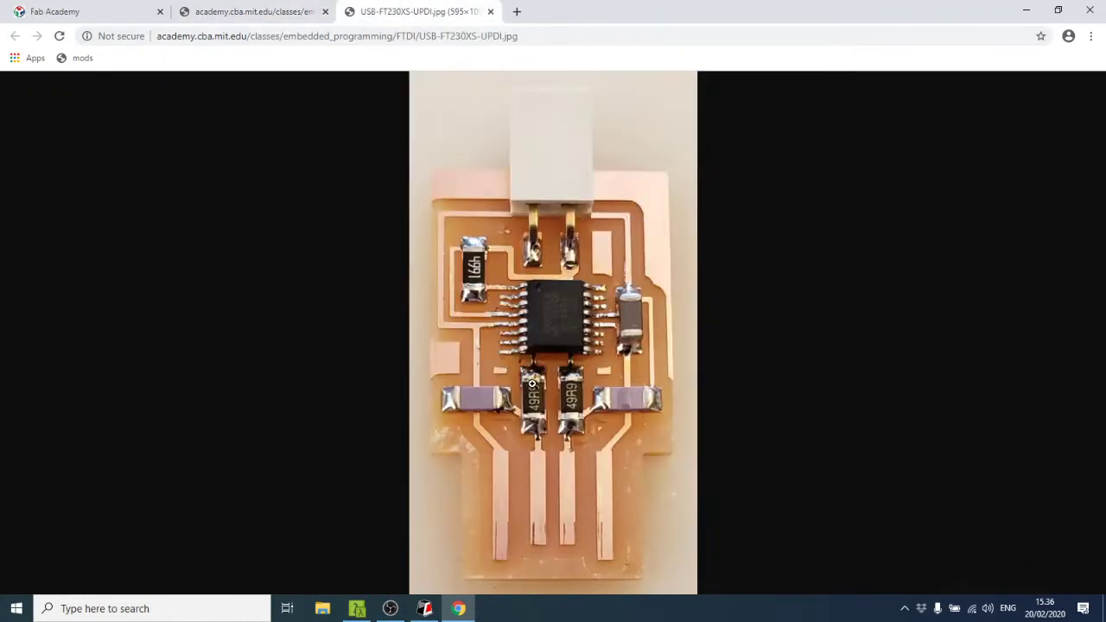
pyautogui.click(490, 11)
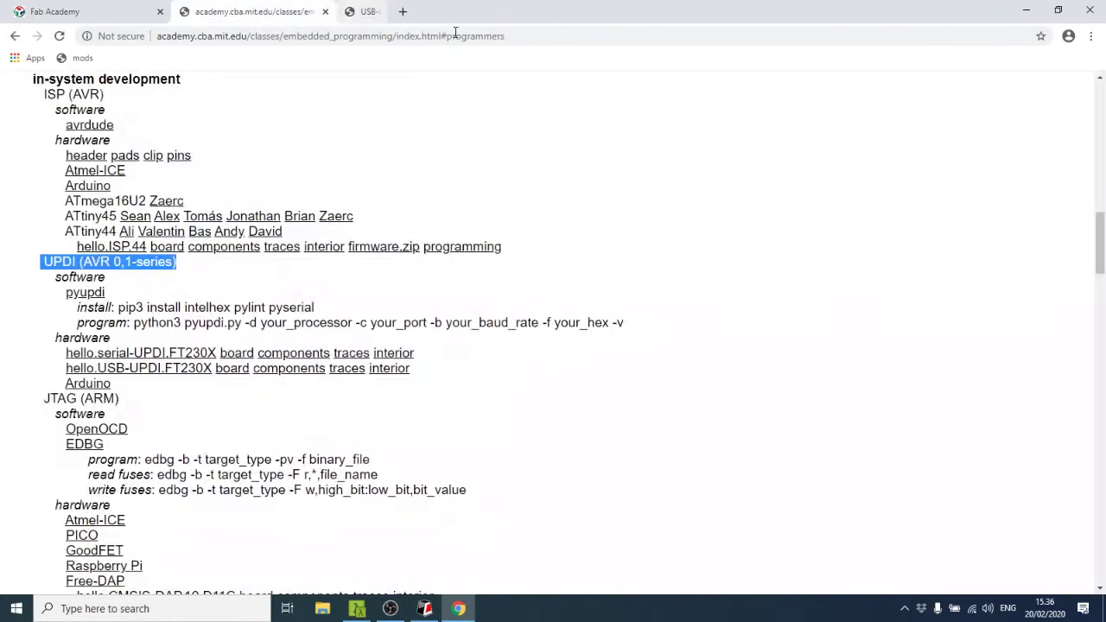
pyautogui.click(468, 376)
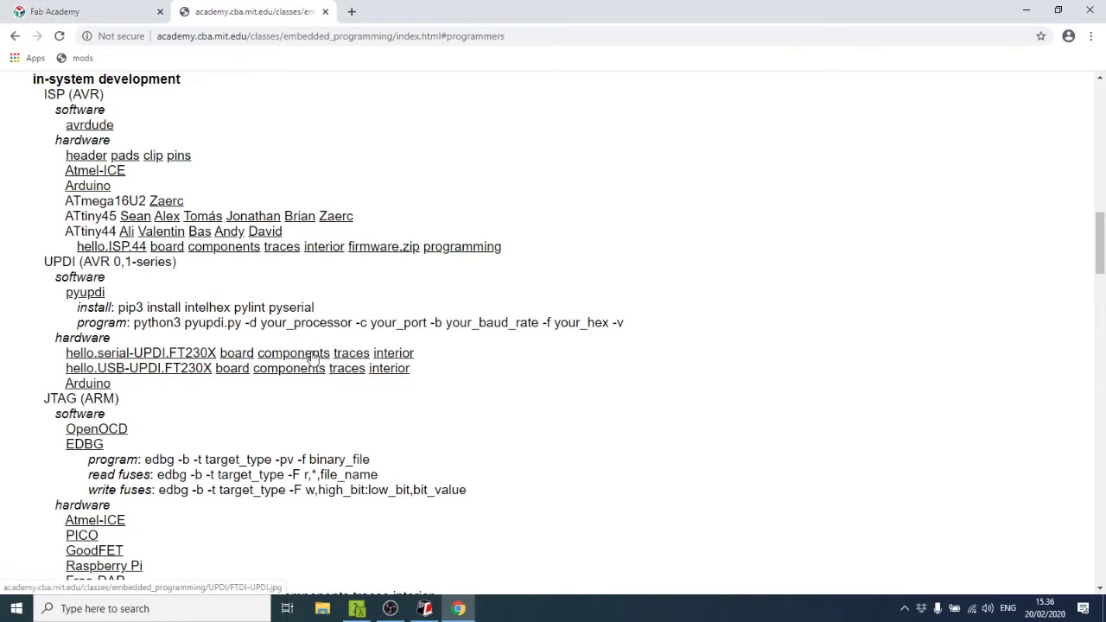
# Open the hello.serial-UPDI.FT230X board and traces images in separate tabs and view them.
pyautogui.middleClick(245, 357)
pyautogui.click(393, 12)
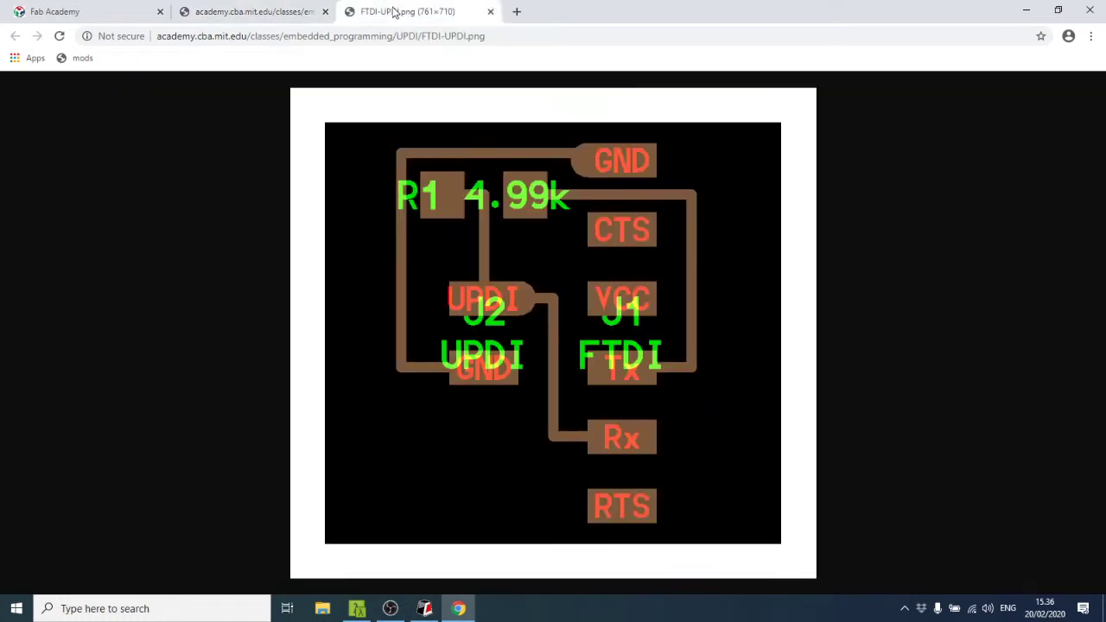
pyautogui.click(298, 14)
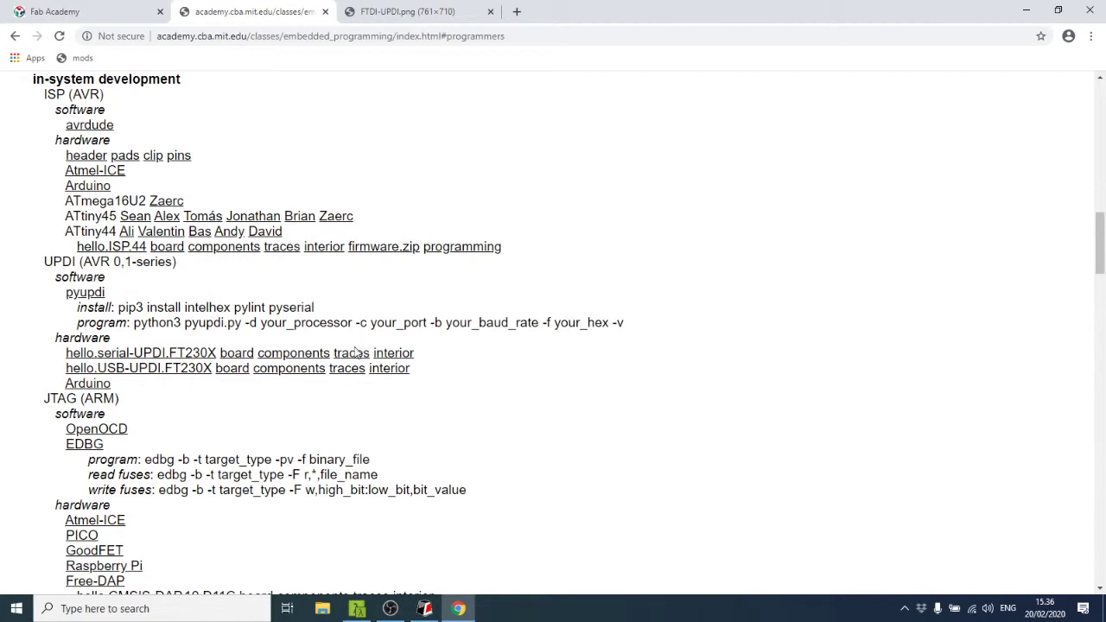
pyautogui.middleClick(350, 356)
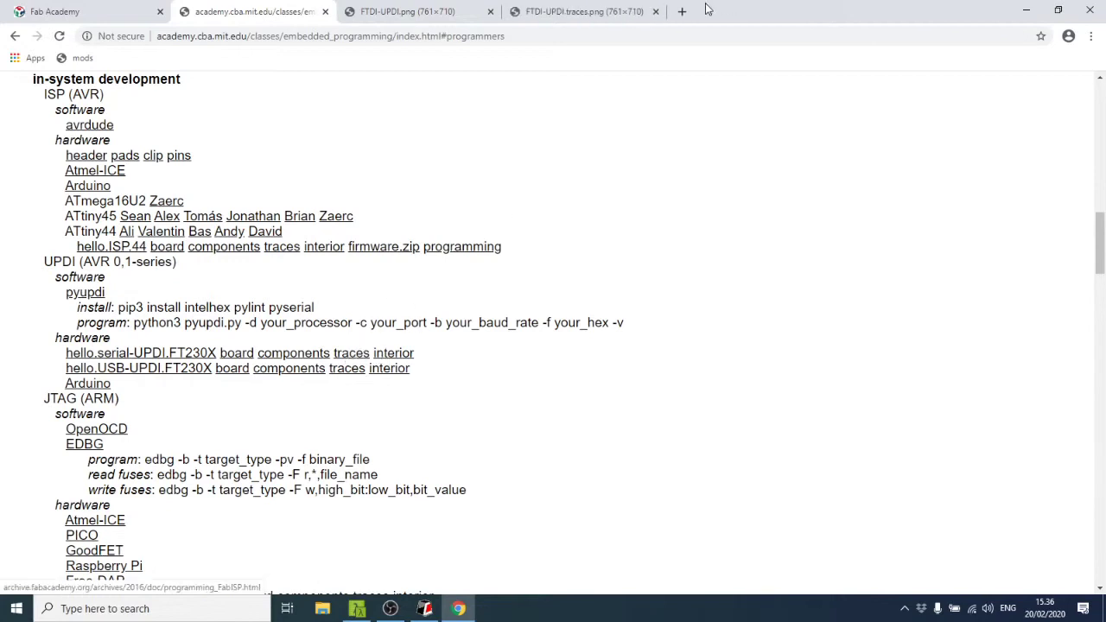
pyautogui.click(583, 11)
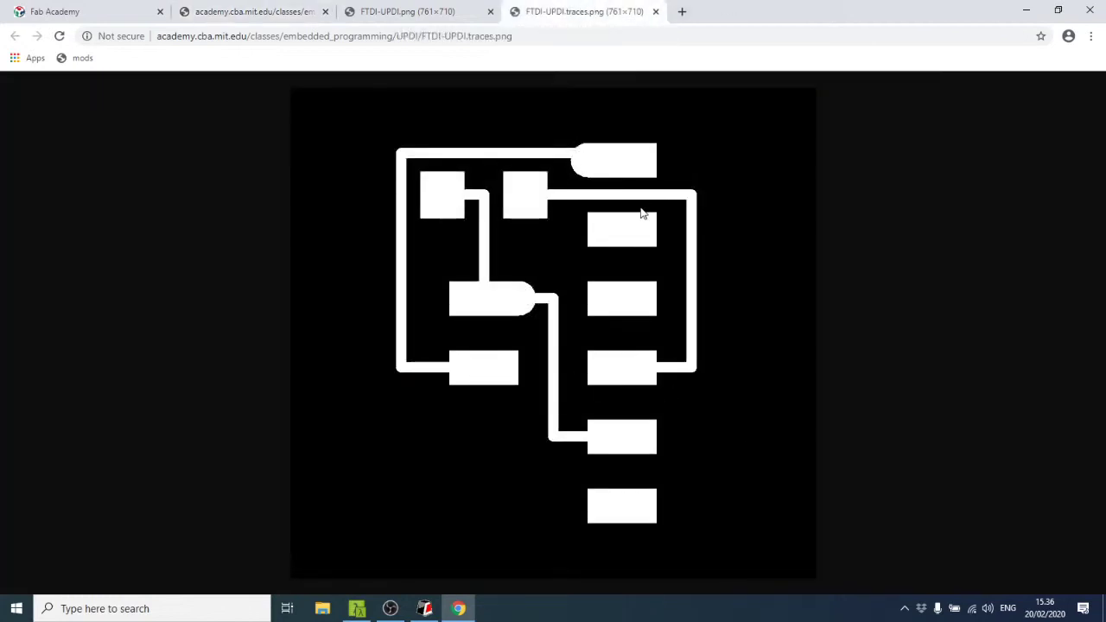
# Open the hello.serial-UPDI.FT230X interior image in its own tab and compare it with the traces image.
pyautogui.click(251, 11)
pyautogui.middleClick(388, 362)
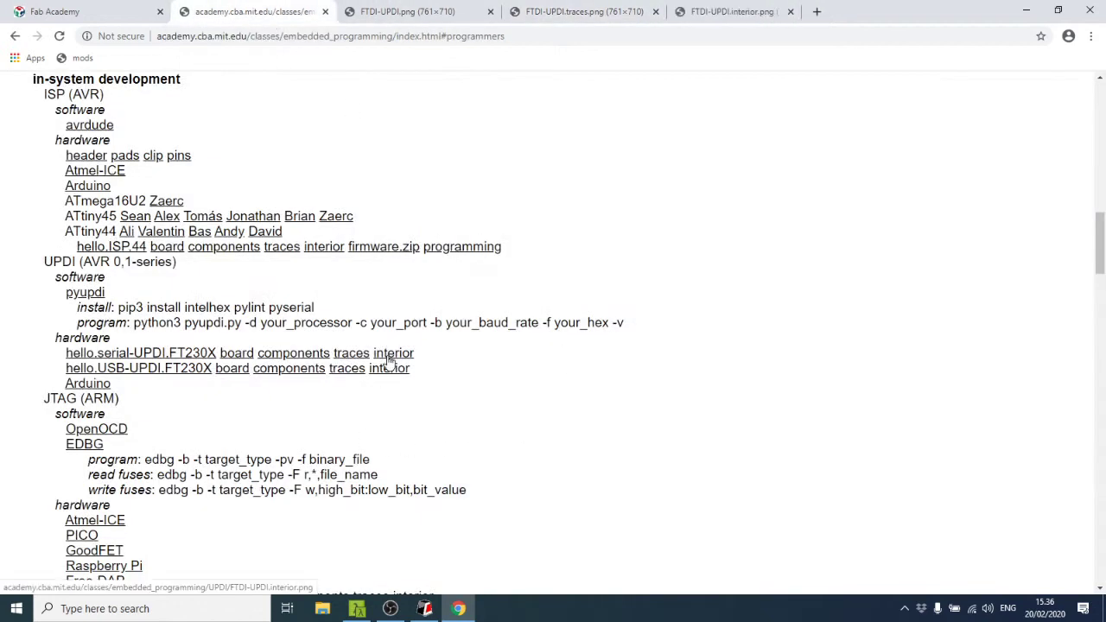
pyautogui.click(748, 13)
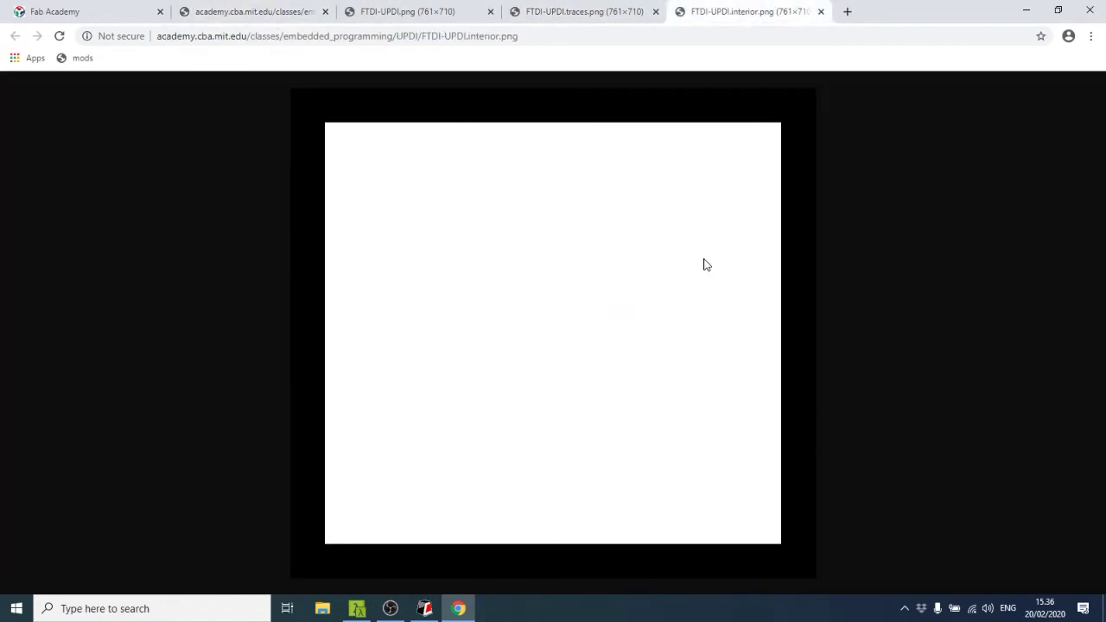
pyautogui.click(620, 13)
pyautogui.click(716, 13)
# Save the traces image to the Desktop as FTDI-UPDI.traces.png.
pyautogui.click(598, 13)
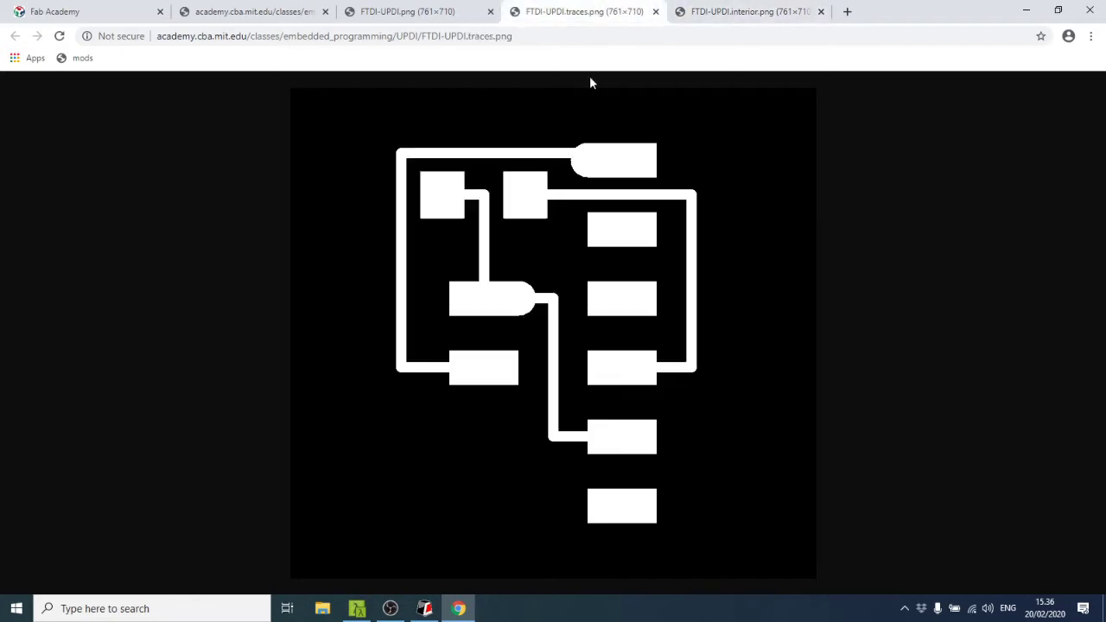
pyautogui.rightClick(489, 238)
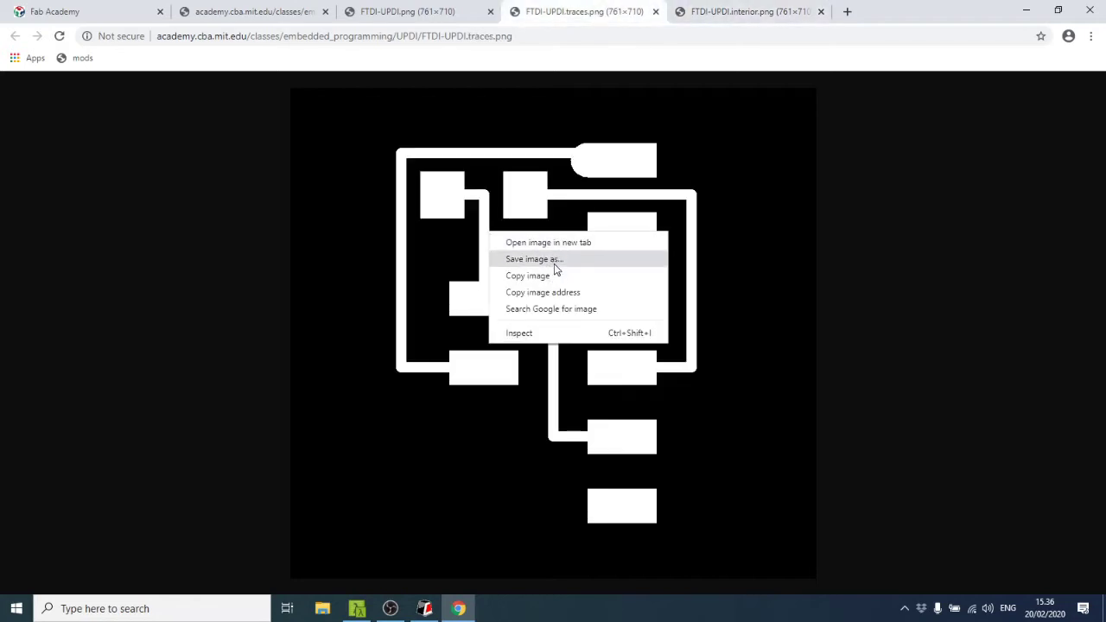
pyautogui.click(555, 262)
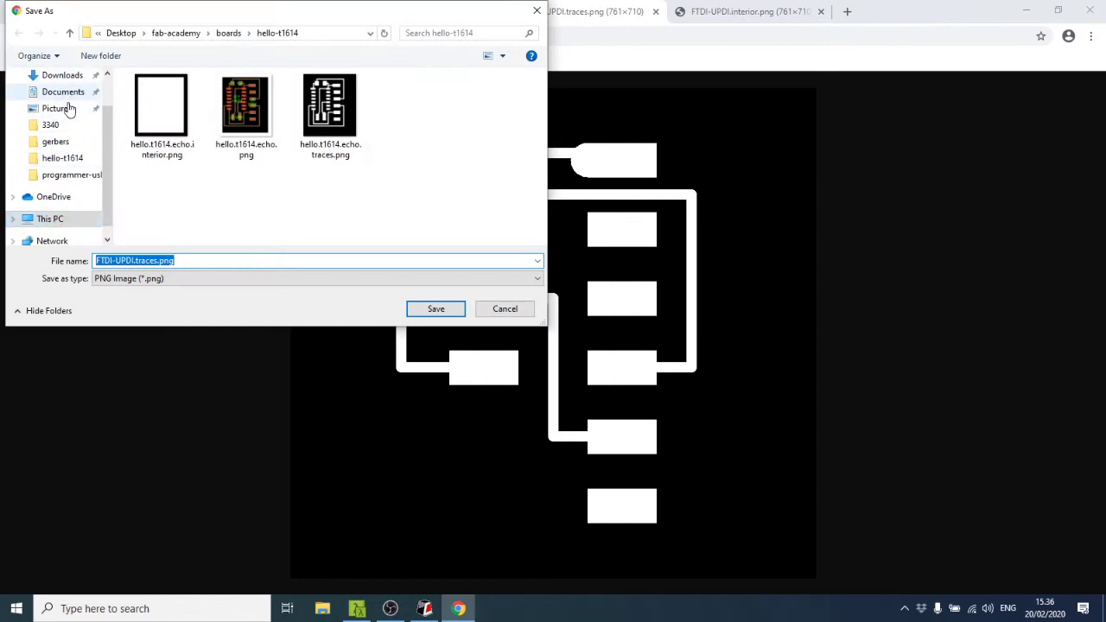
pyautogui.scroll(-1, 74, 226)
pyautogui.scroll(3, 75, 225)
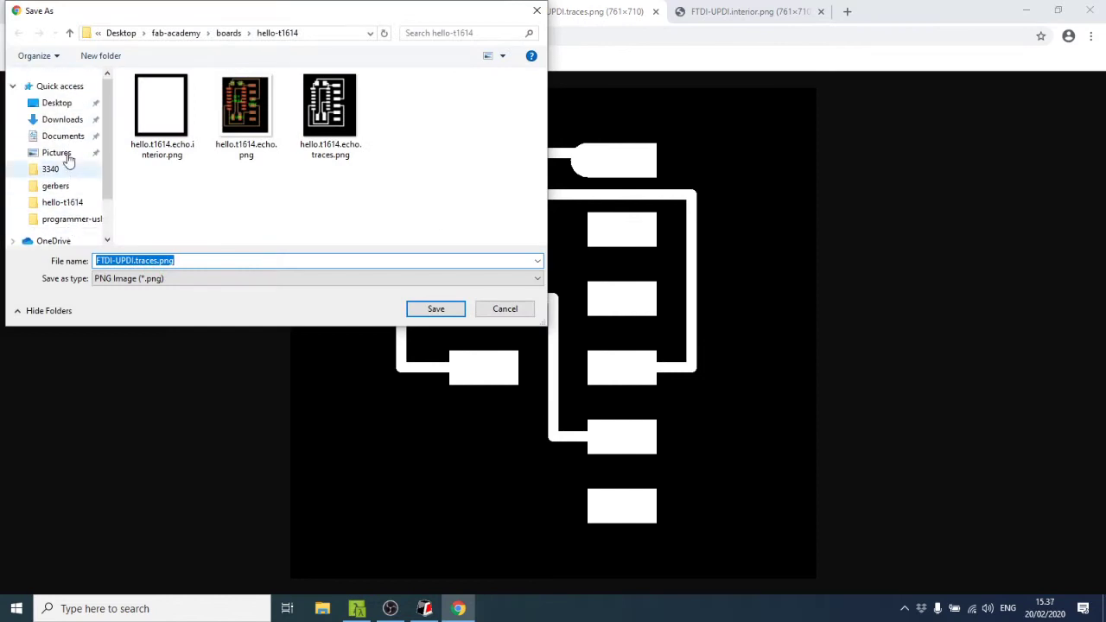
pyautogui.click(57, 103)
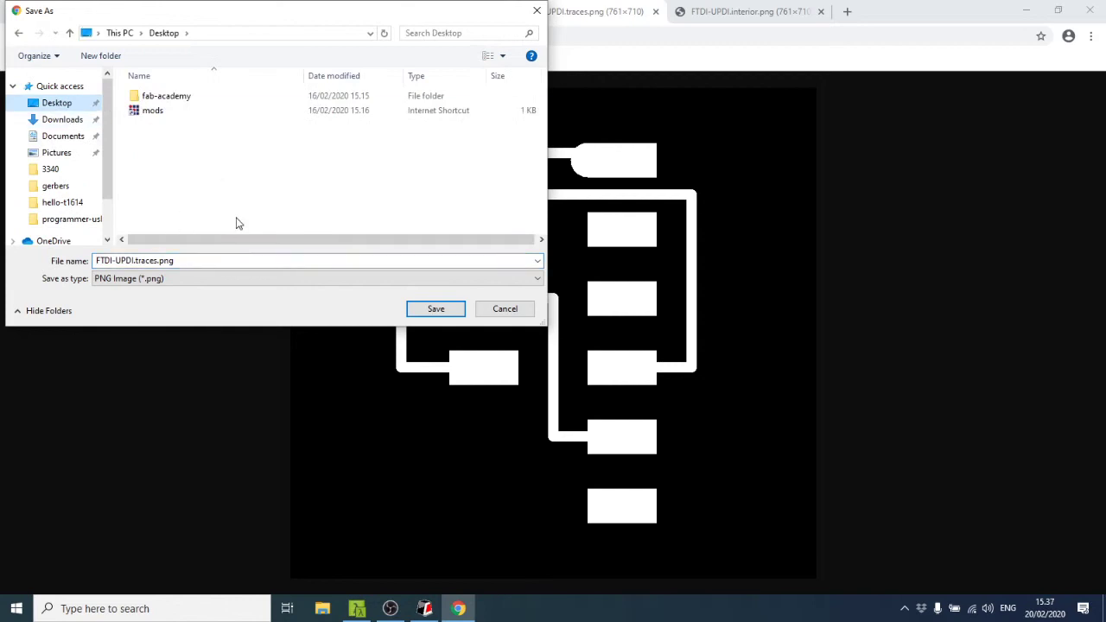
pyautogui.click(436, 309)
# Save the interior image to the Desktop as FTDI-UPDI.interior.png.
pyautogui.click(709, 12)
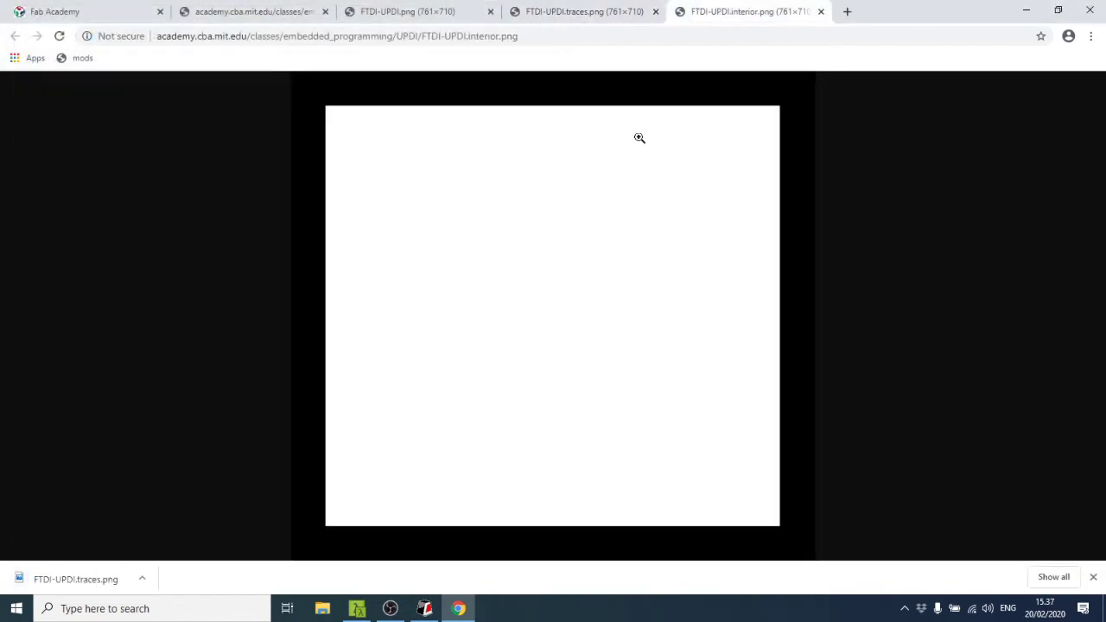
pyautogui.rightClick(500, 292)
pyautogui.click(529, 317)
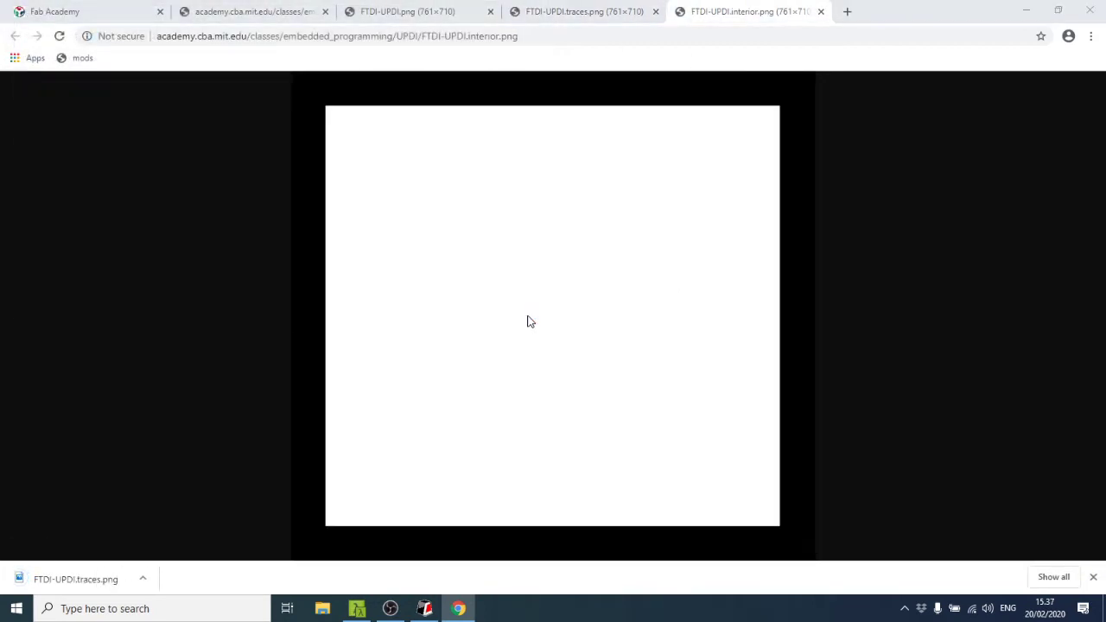
pyautogui.click(434, 317)
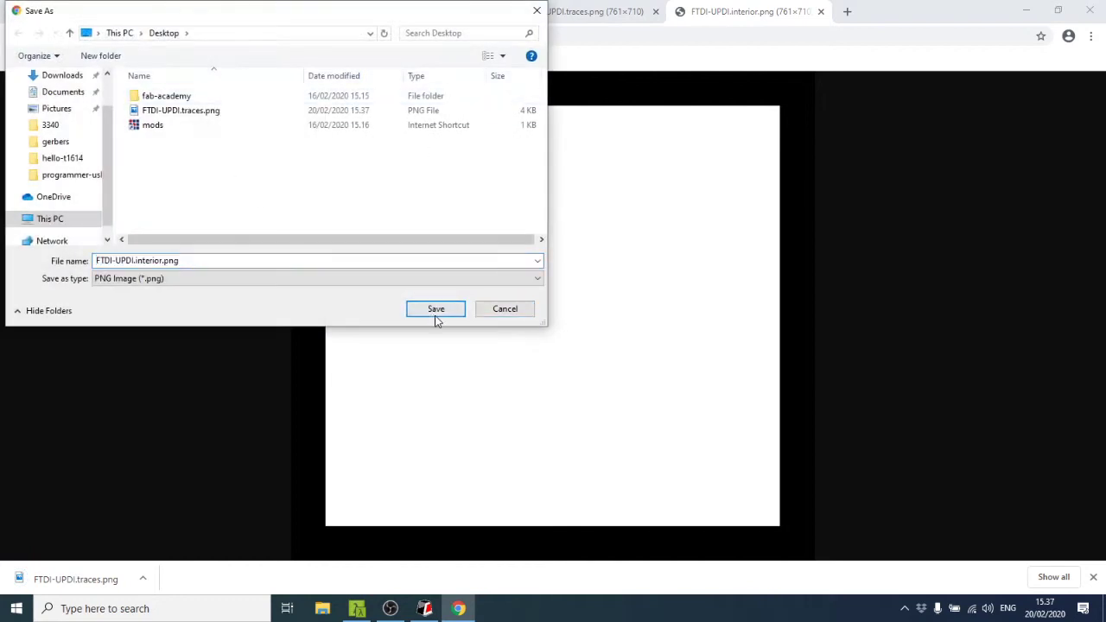
pyautogui.click(434, 311)
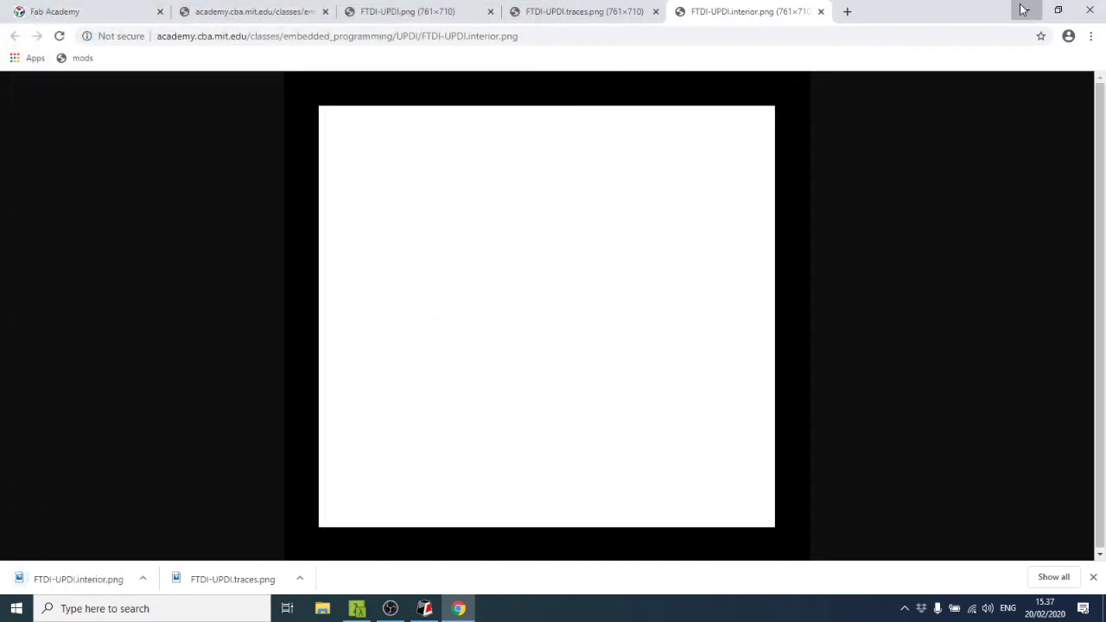
# Minimize the browser and the VPanel for SRM-20 window, and point out the mods shortcut on the desktop.
pyautogui.click(1022, 11)
pyautogui.click(1027, 9)
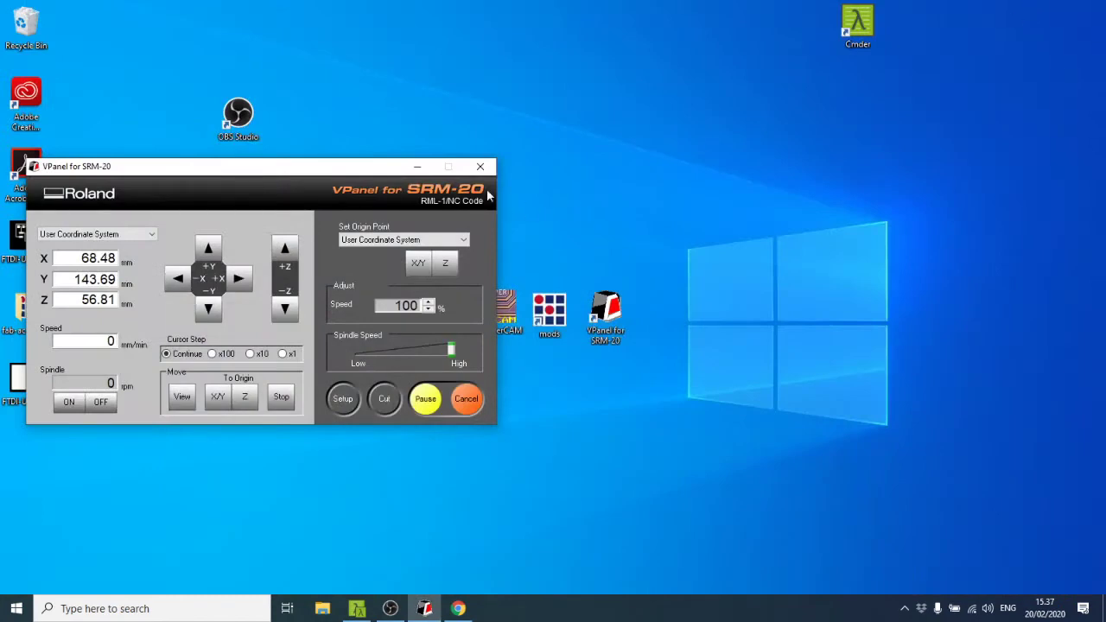
pyautogui.click(416, 170)
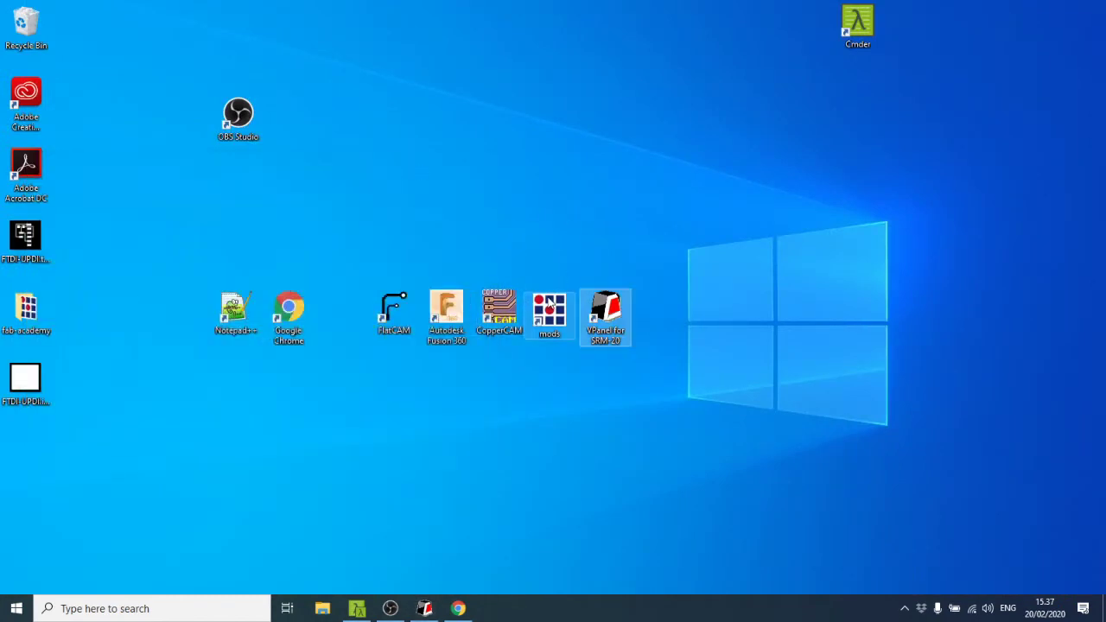
pyautogui.click(551, 308)
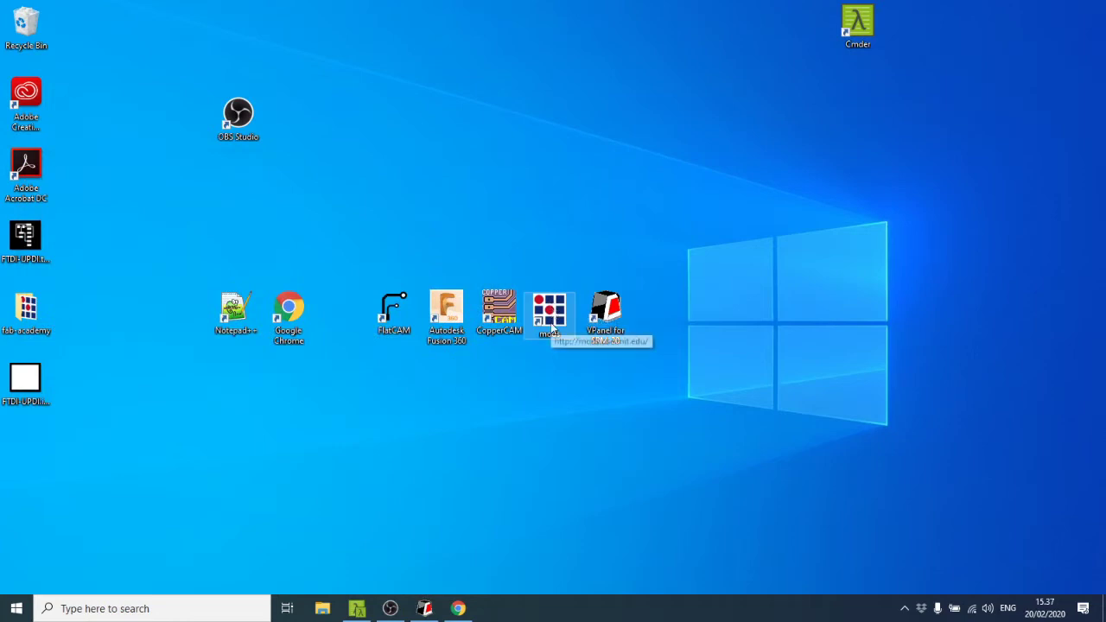
# Return to Chrome and load mods.cba.mit.edu in a new tab.
pyautogui.click(458, 609)
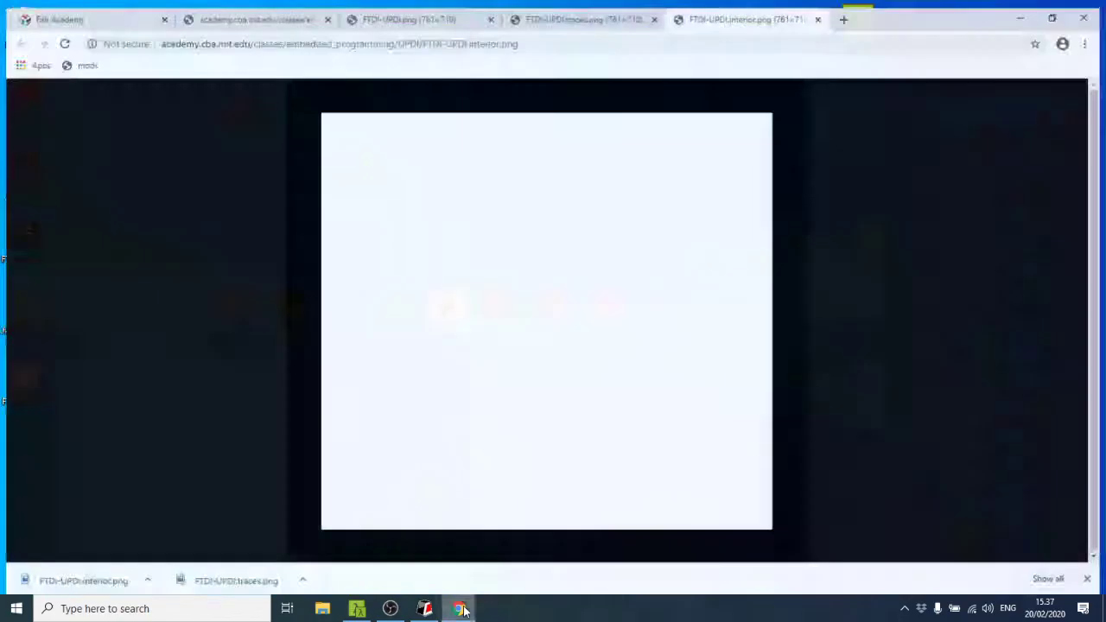
pyautogui.click(847, 12)
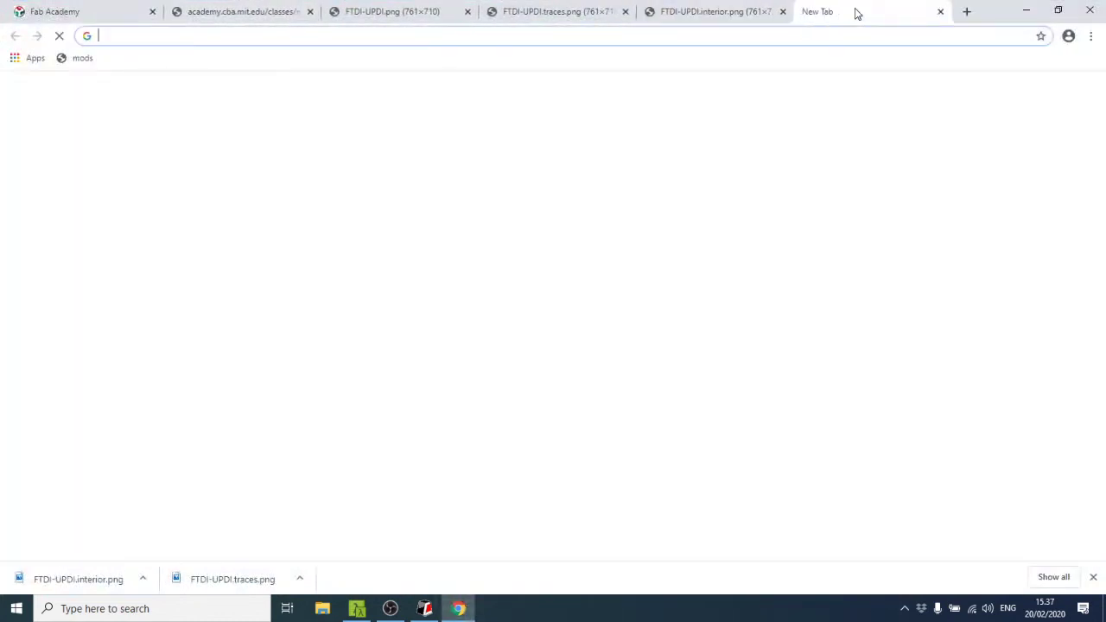
pyautogui.write('mods.cba.mit.edu')
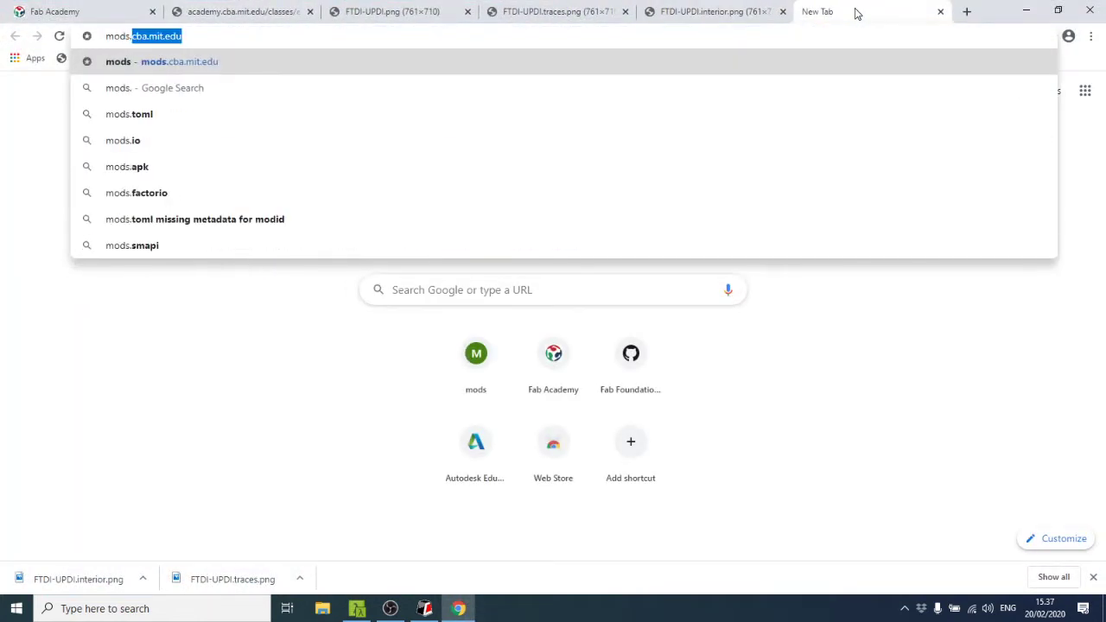
pyautogui.press('Return')
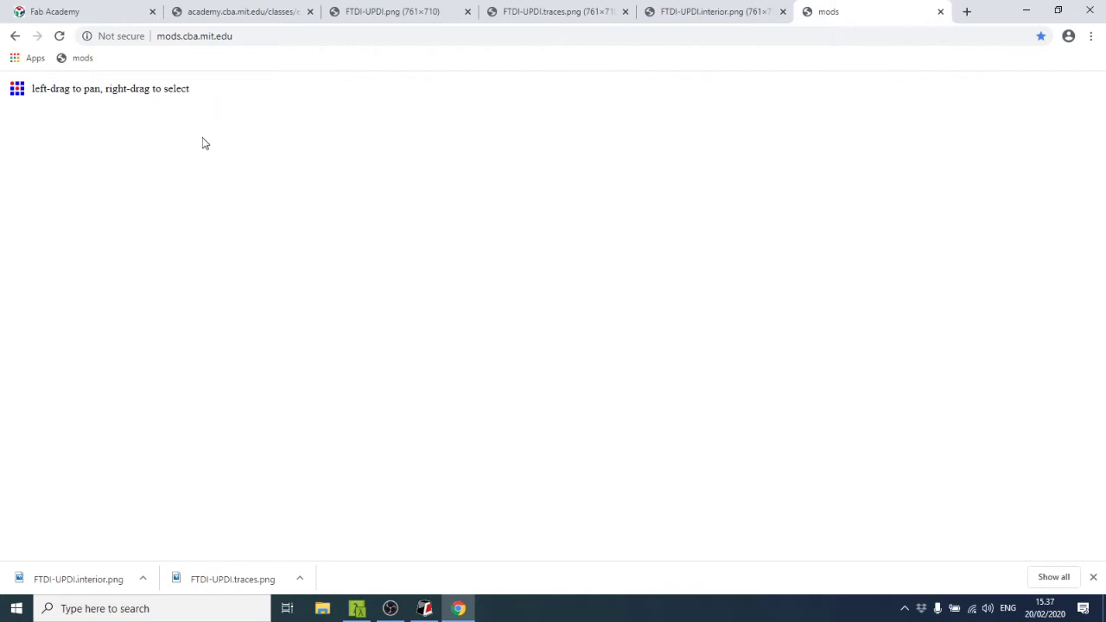
# Open the server program PCB png for the Roland SRM-20 mill in mods.
pyautogui.click(212, 89)
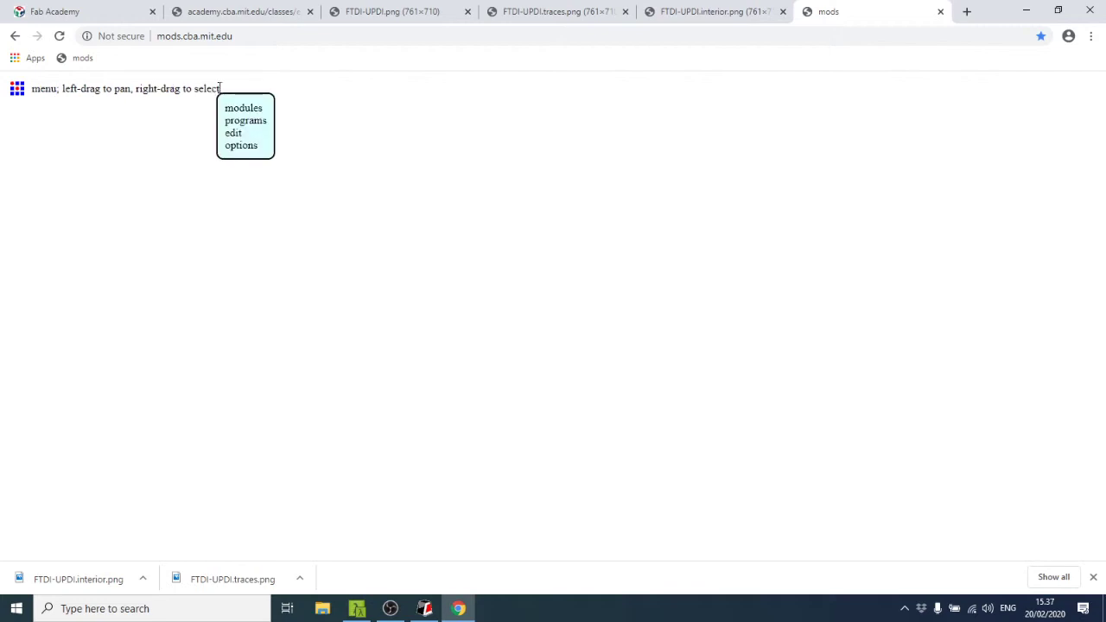
pyautogui.click(248, 122)
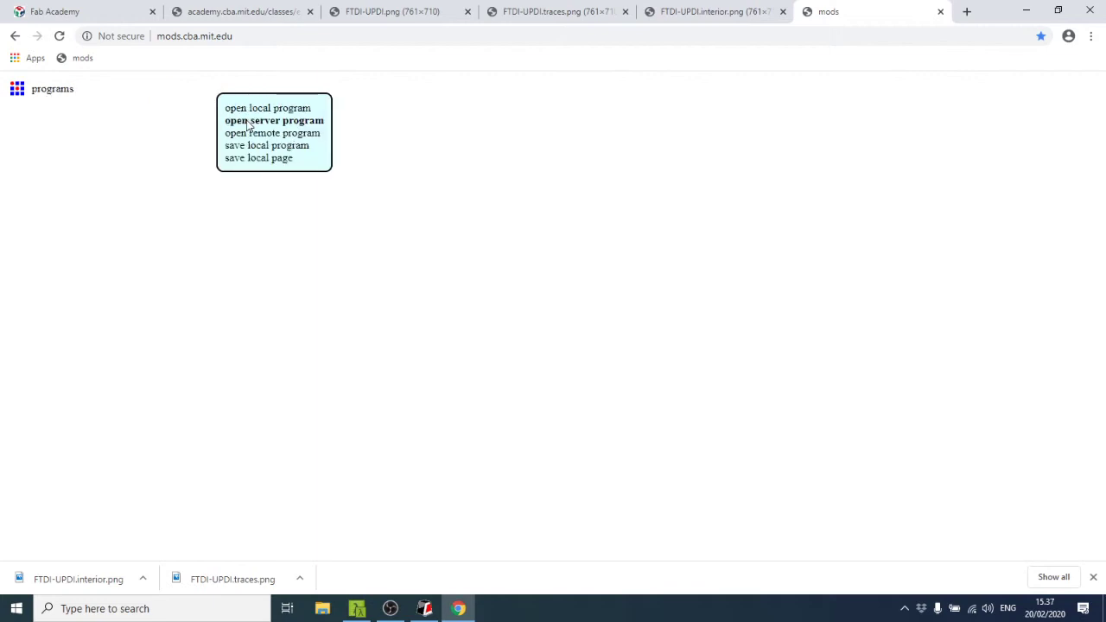
pyautogui.click(248, 122)
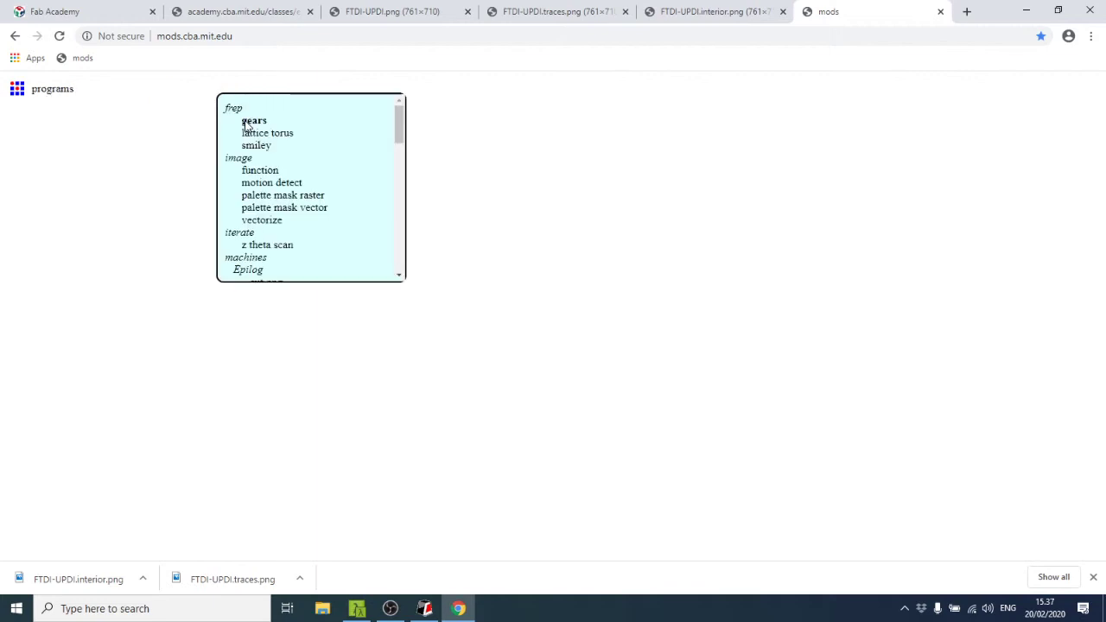
pyautogui.scroll(-3, 248, 161)
pyautogui.scroll(-2, 249, 161)
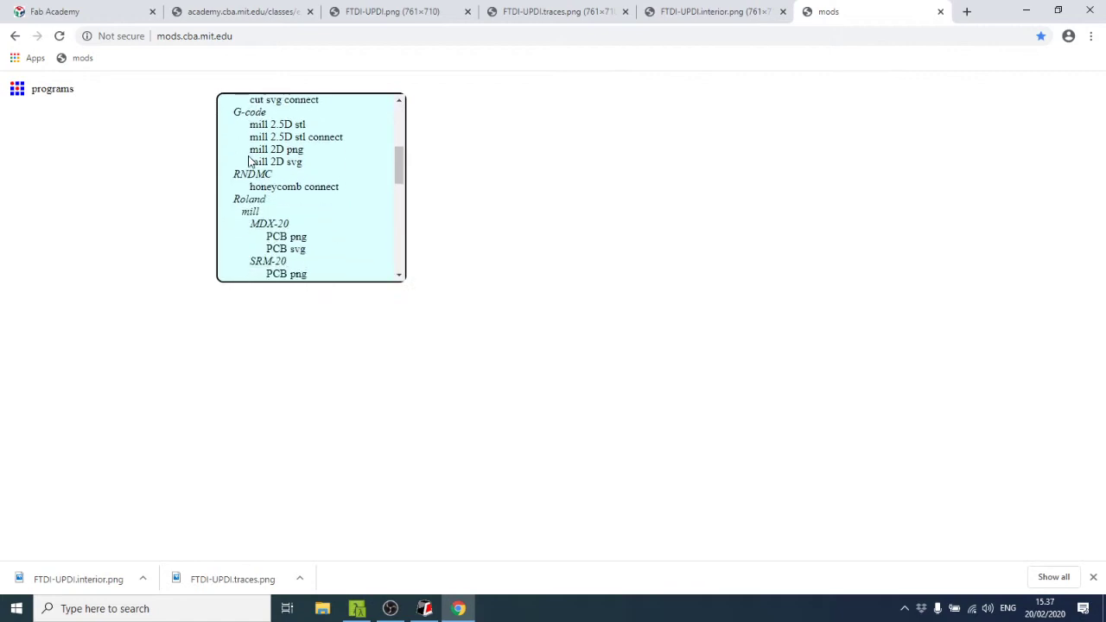
pyautogui.scroll(-3, 253, 173)
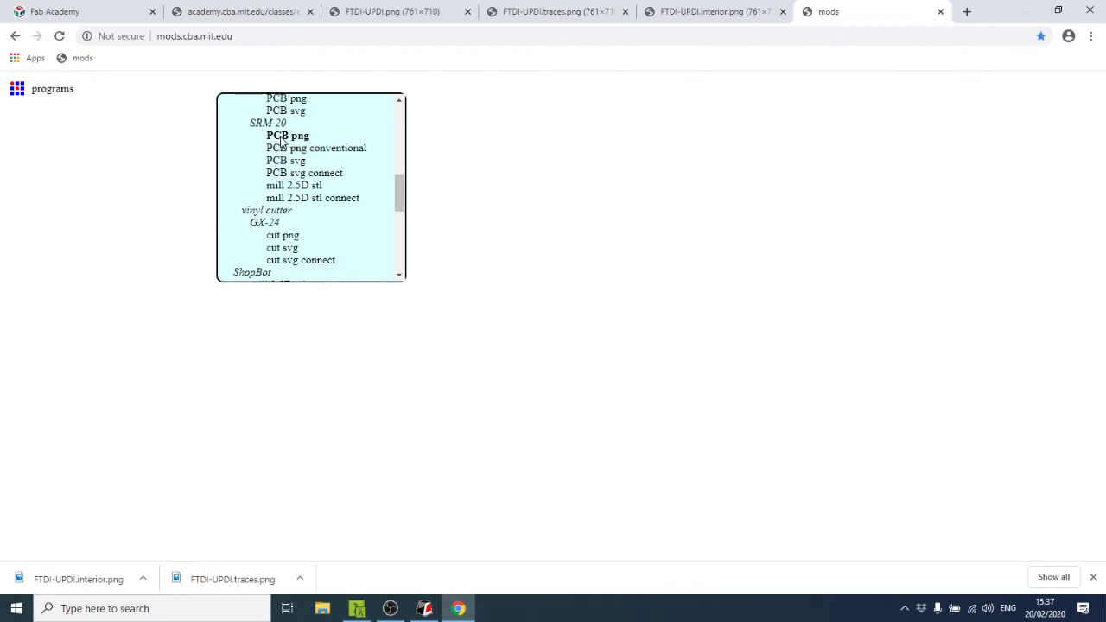
pyautogui.click(279, 139)
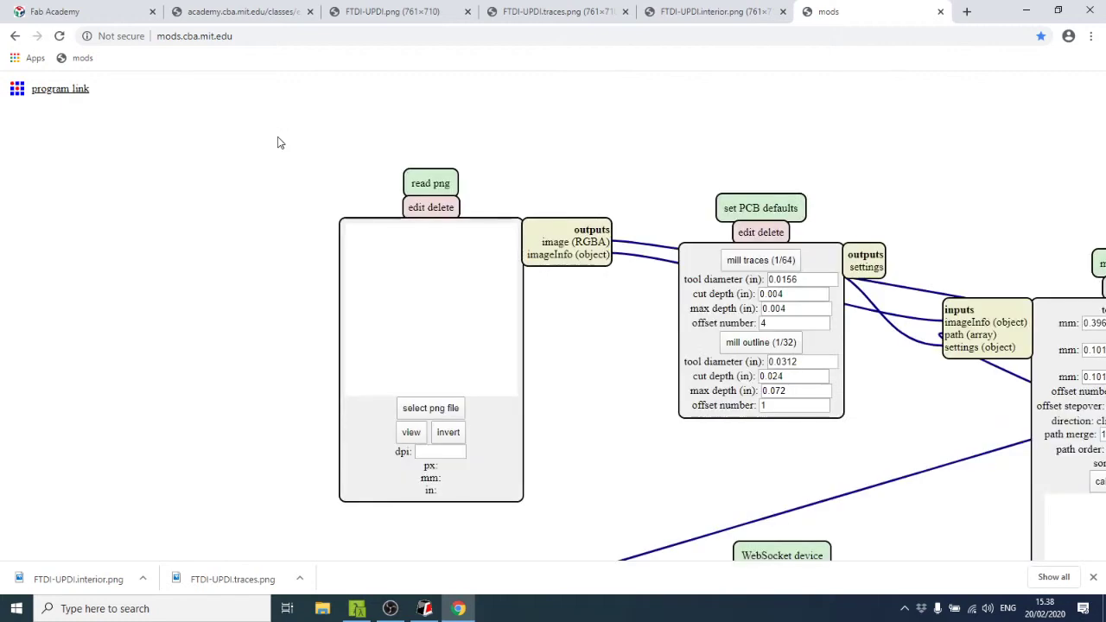
pyautogui.moveTo(722, 189); pyautogui.dragTo(553, 167)
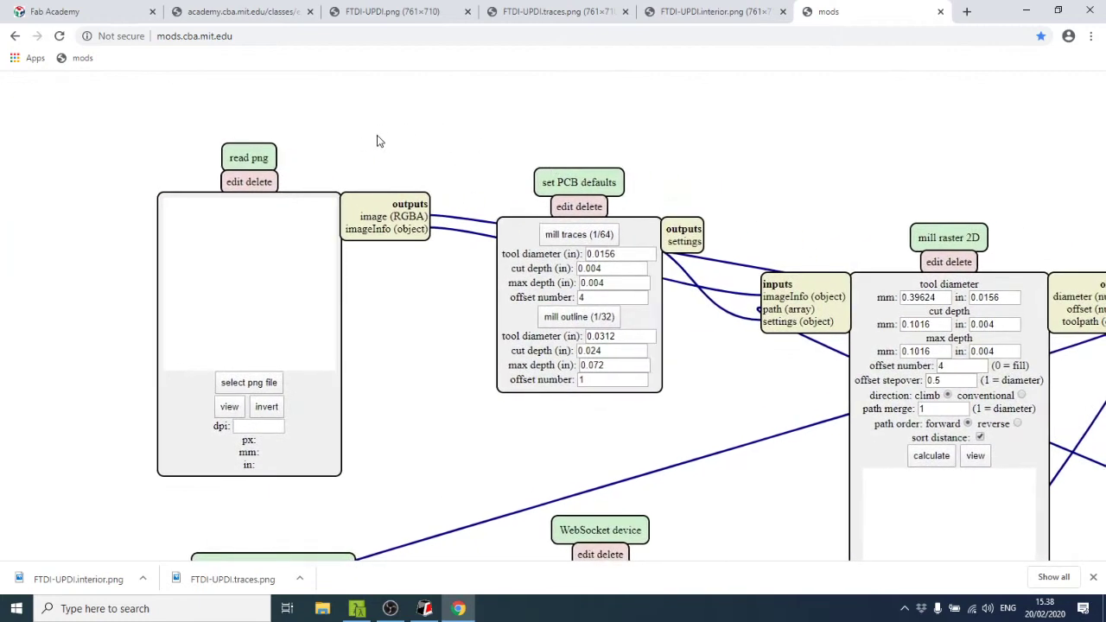
# Load FTDI-UPDI.traces.png from the Desktop into the read png module.
pyautogui.click(251, 383)
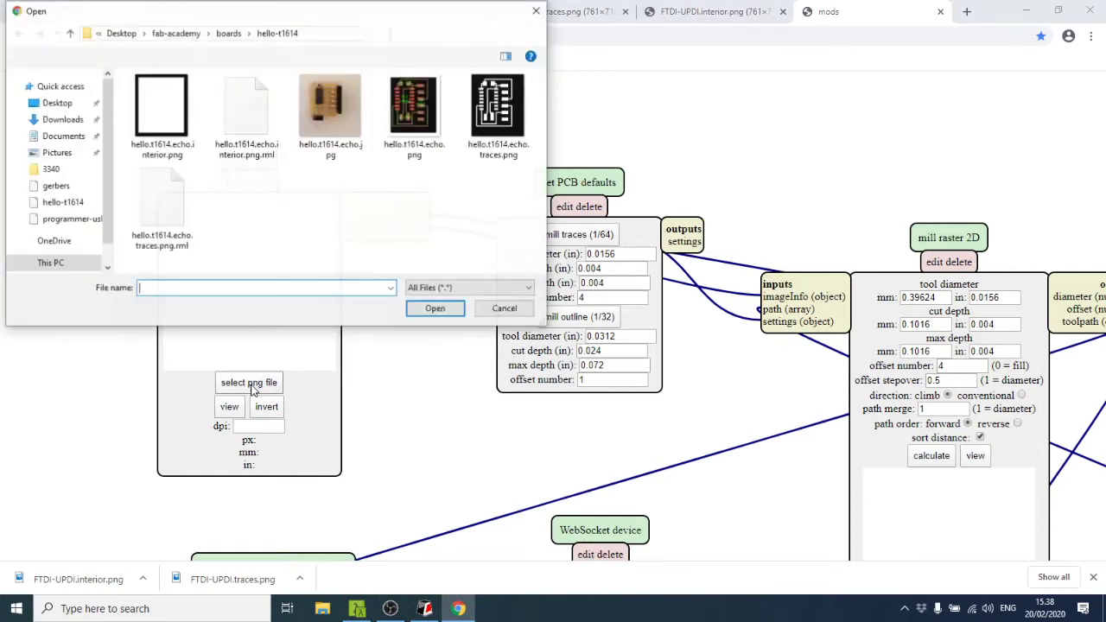
pyautogui.click(73, 108)
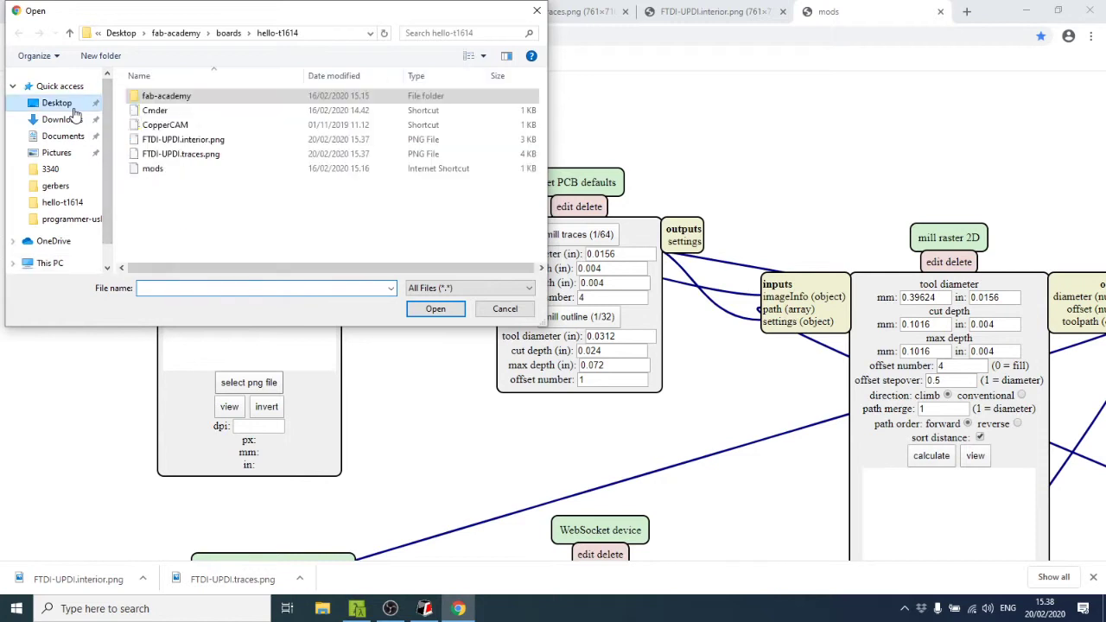
pyautogui.click(177, 157)
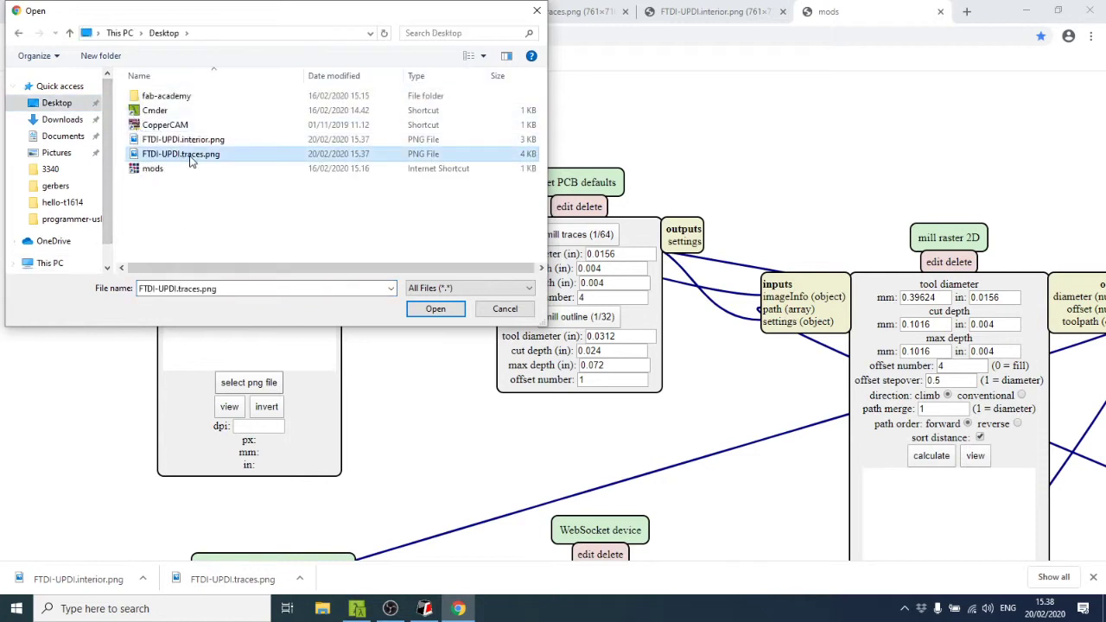
pyautogui.click(443, 314)
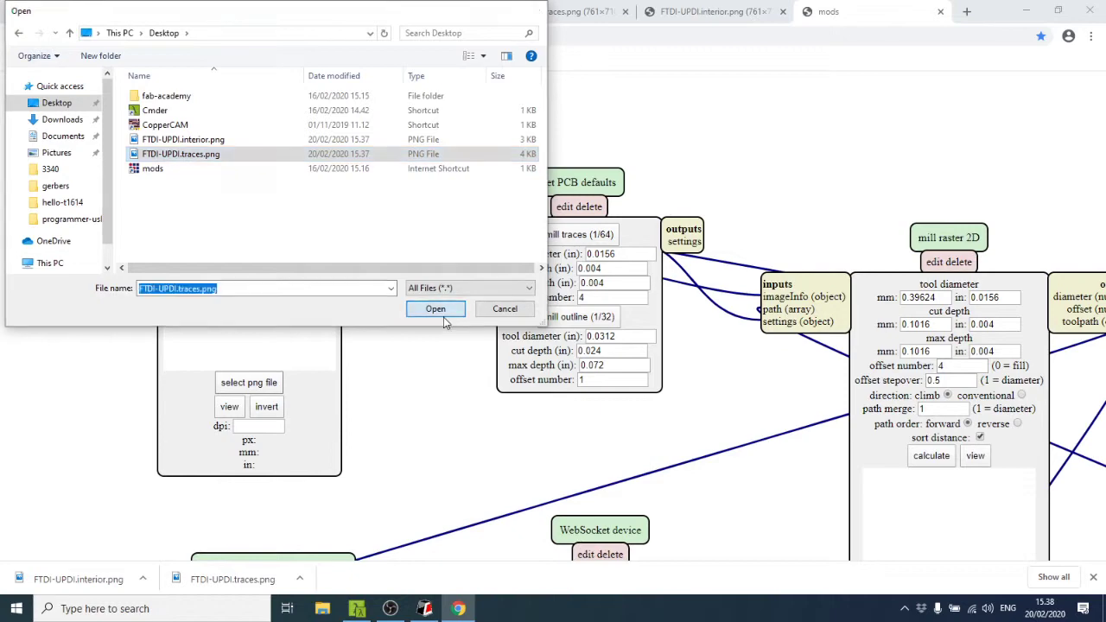
# Set the tool diameter in the mill raster 2D module to 0.4 mm.
pyautogui.moveTo(393, 357); pyautogui.dragTo(241, 342)
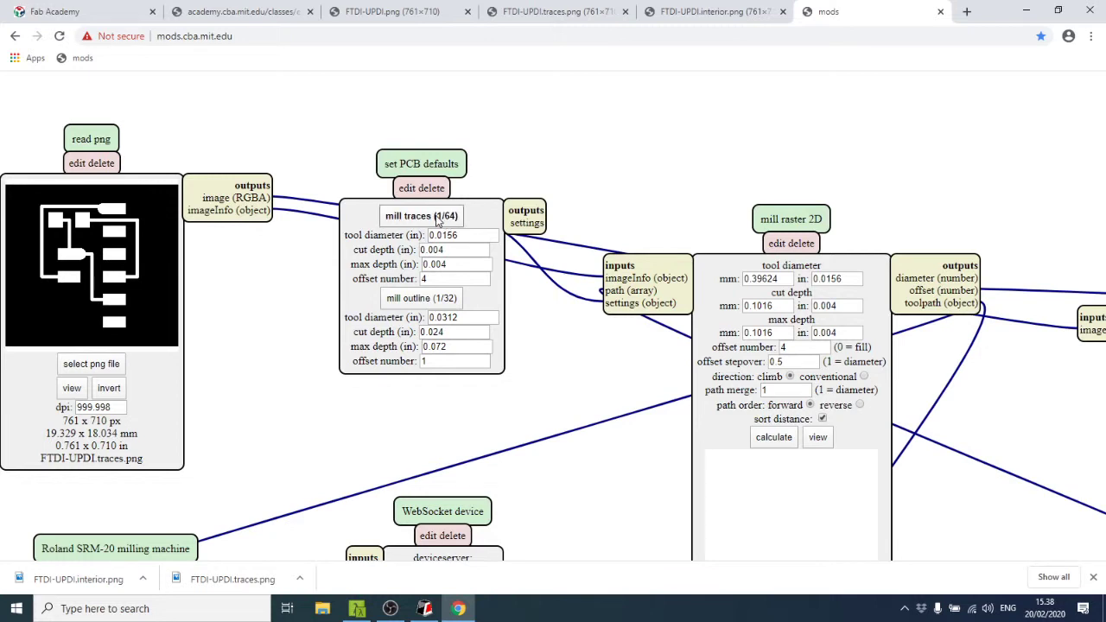
pyautogui.moveTo(638, 381); pyautogui.dragTo(395, 358)
pyautogui.click(539, 256)
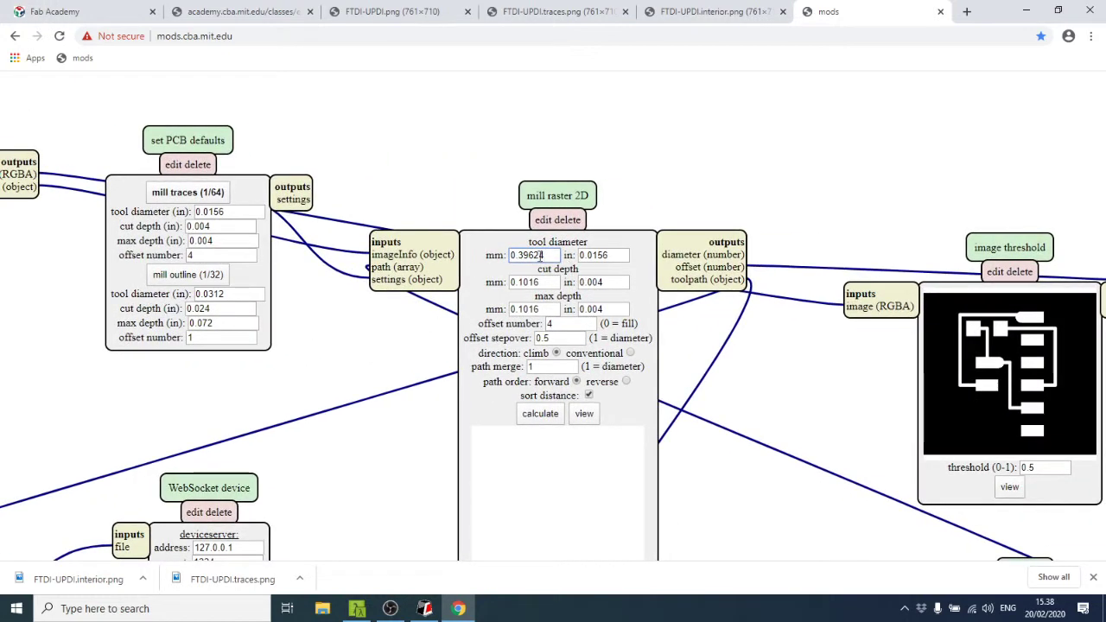
pyautogui.click(555, 255)
pyautogui.press('BackSpace')
pyautogui.press('BackSpace')
pyautogui.press('BackSpace')
pyautogui.press('BackSpace')
pyautogui.press('BackSpace')
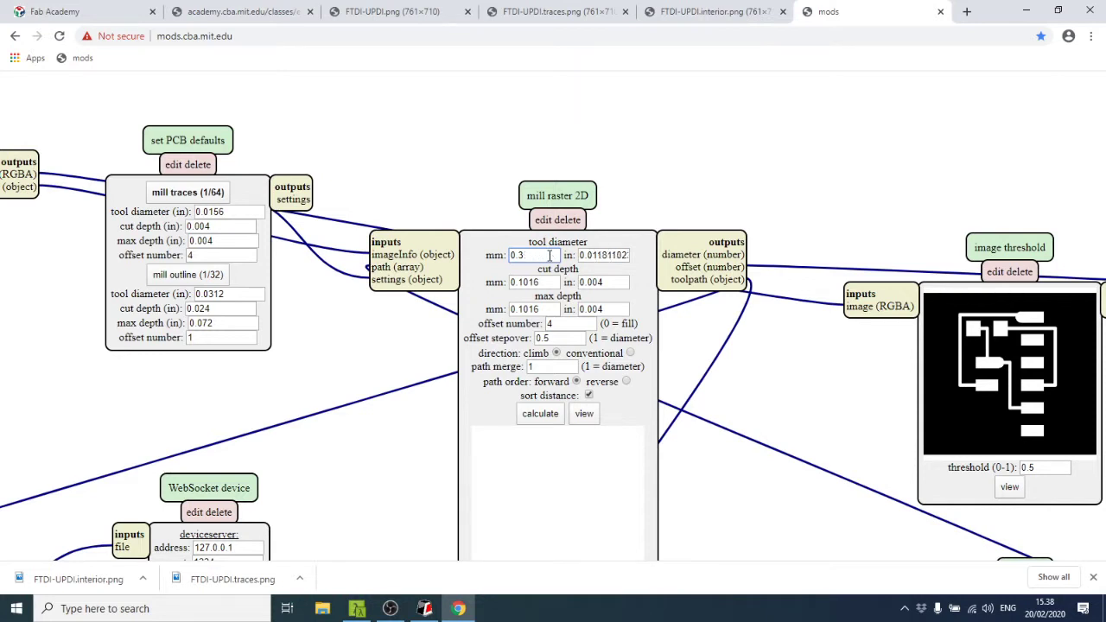
pyautogui.write('4')
# Set the cut depth in the mill raster 2D module to 0.1 mm.
pyautogui.click(557, 282)
pyautogui.press('BackSpace')
pyautogui.press('BackSpace')
pyautogui.press('BackSpace')
pyautogui.press('BackSpace')
pyautogui.press('BackSpace')
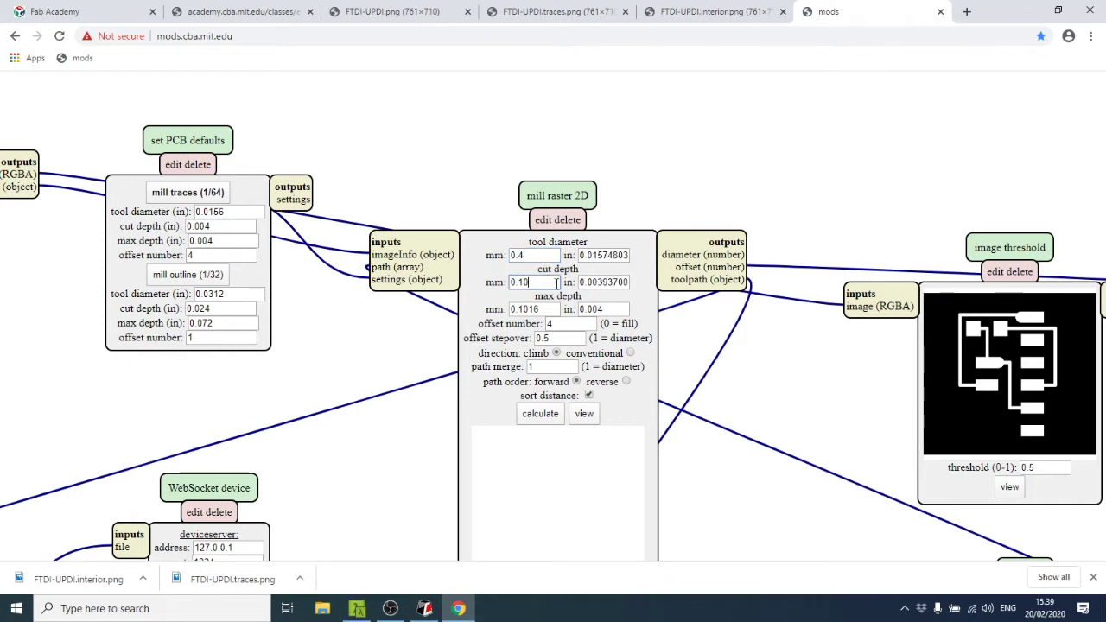
pyautogui.write('.1')
pyautogui.hotkey('alt', 'Tab')
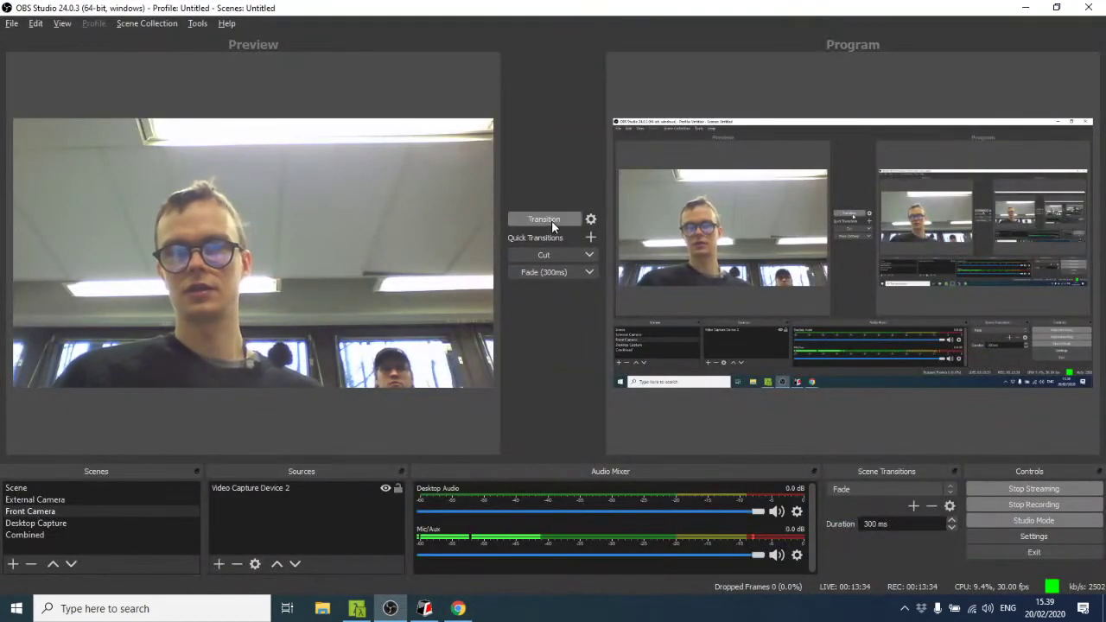
pyautogui.click(552, 219)
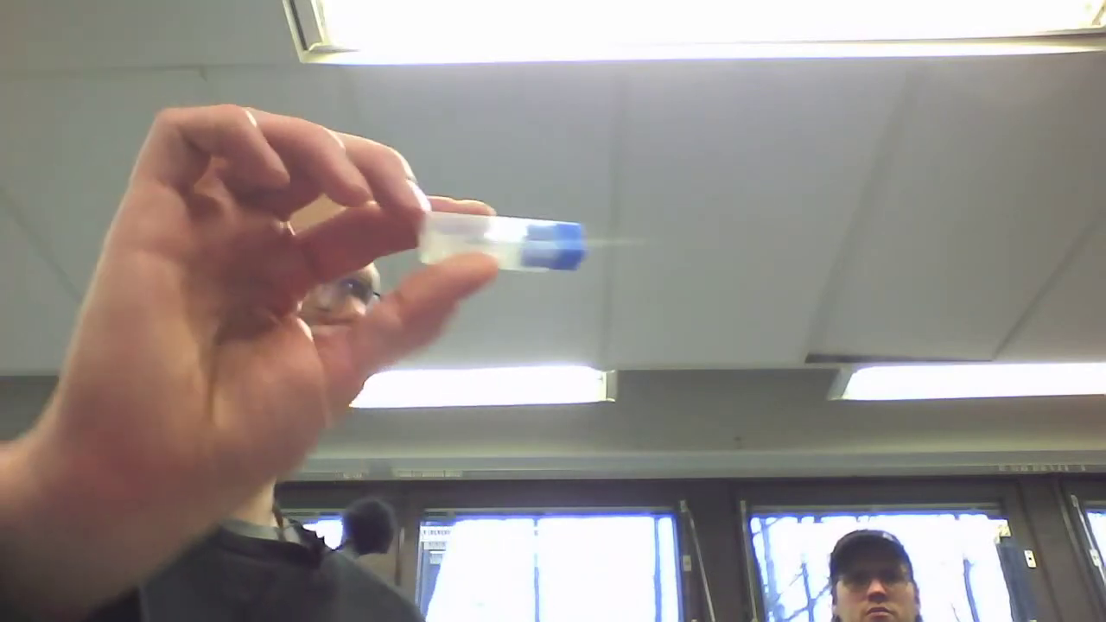
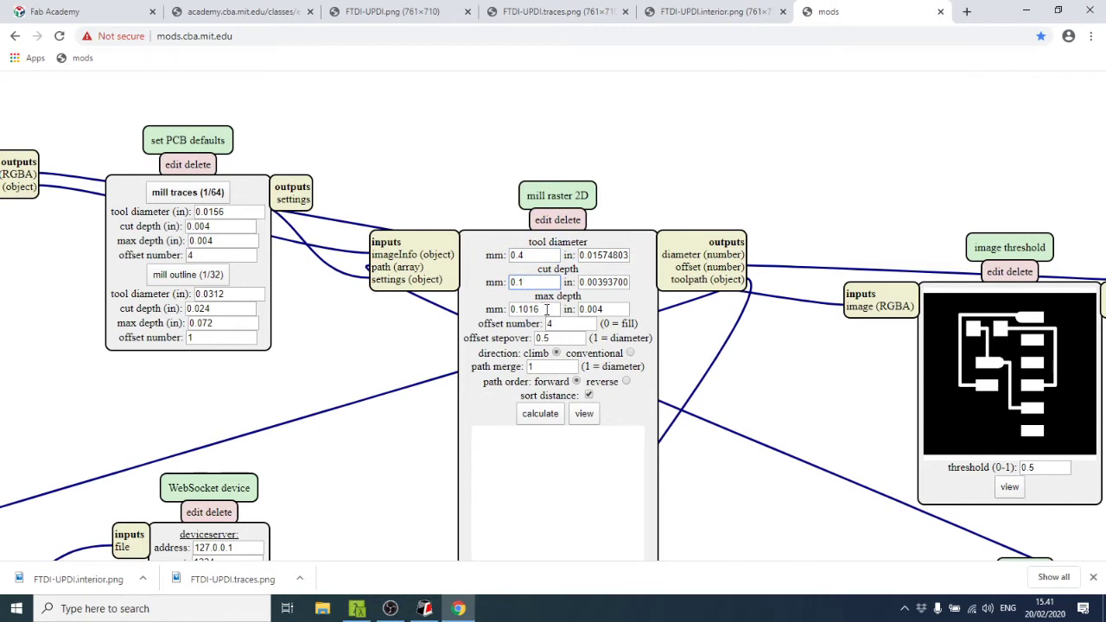
# Set the max depth in mill raster 2D to 0.1 mm and review the offset number, offset stepover and path merge settings.
pyautogui.click(543, 309)
pyautogui.press('BackSpace')
pyautogui.press('BackSpace')
pyautogui.press('BackSpace')
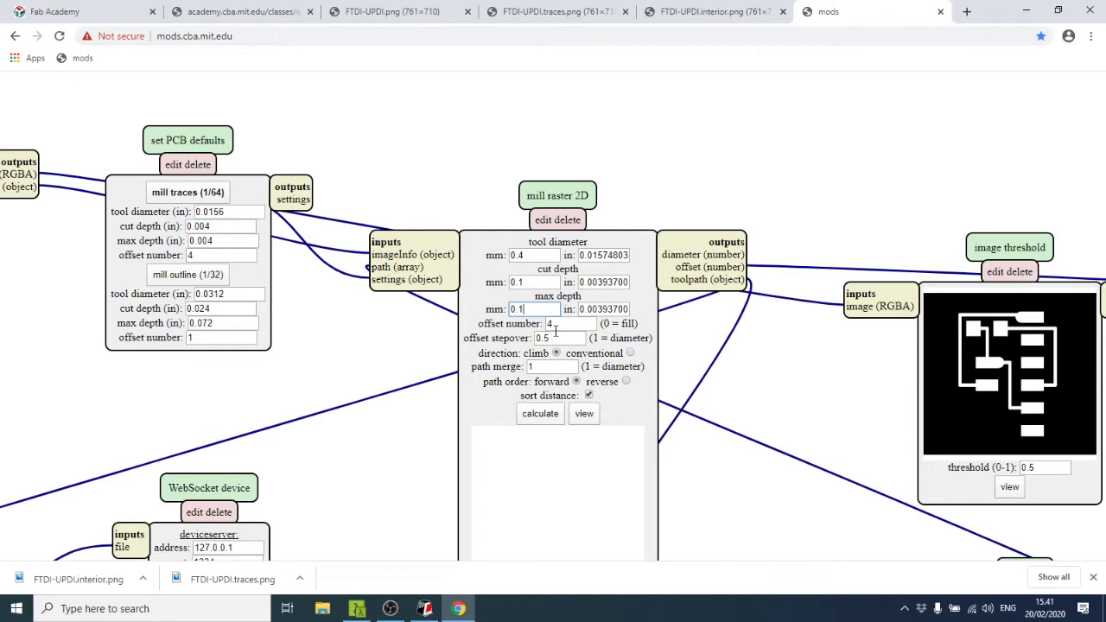
pyautogui.click(557, 324)
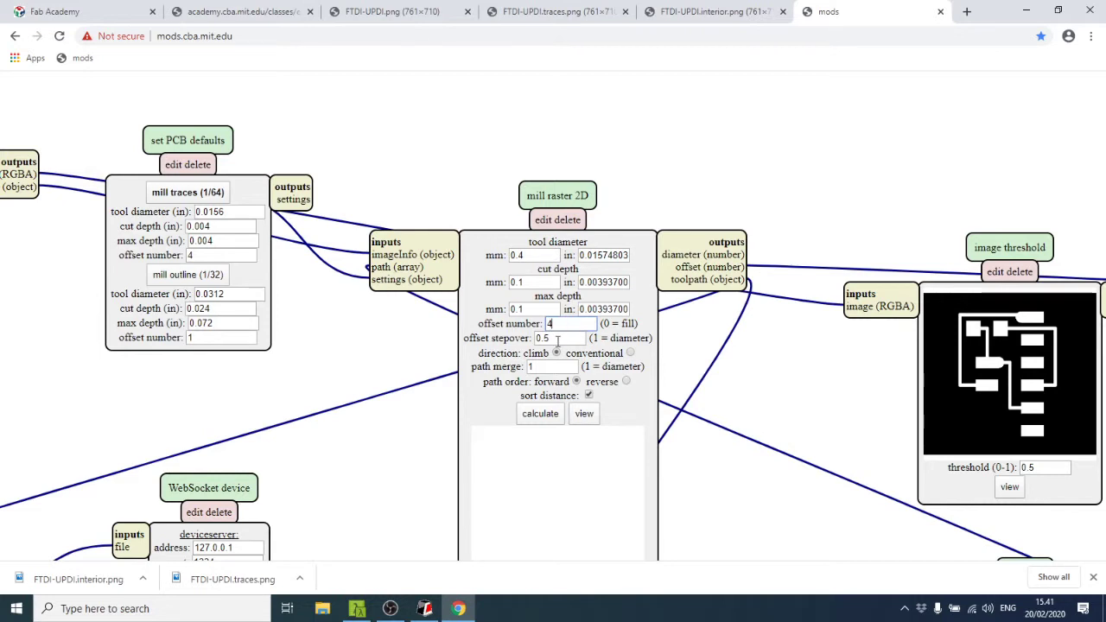
pyautogui.click(558, 339)
pyautogui.click(555, 367)
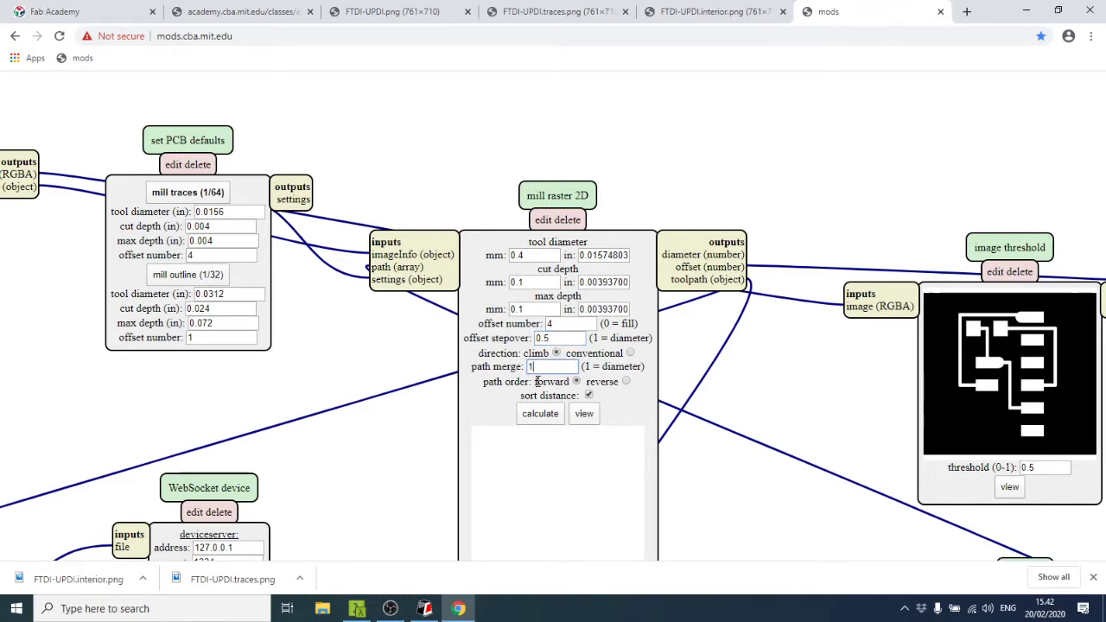
# Delete the WebSocket device module that is connected to the Roland SRM-20 milling machine's file output.
pyautogui.scroll(-3, 808, 516)
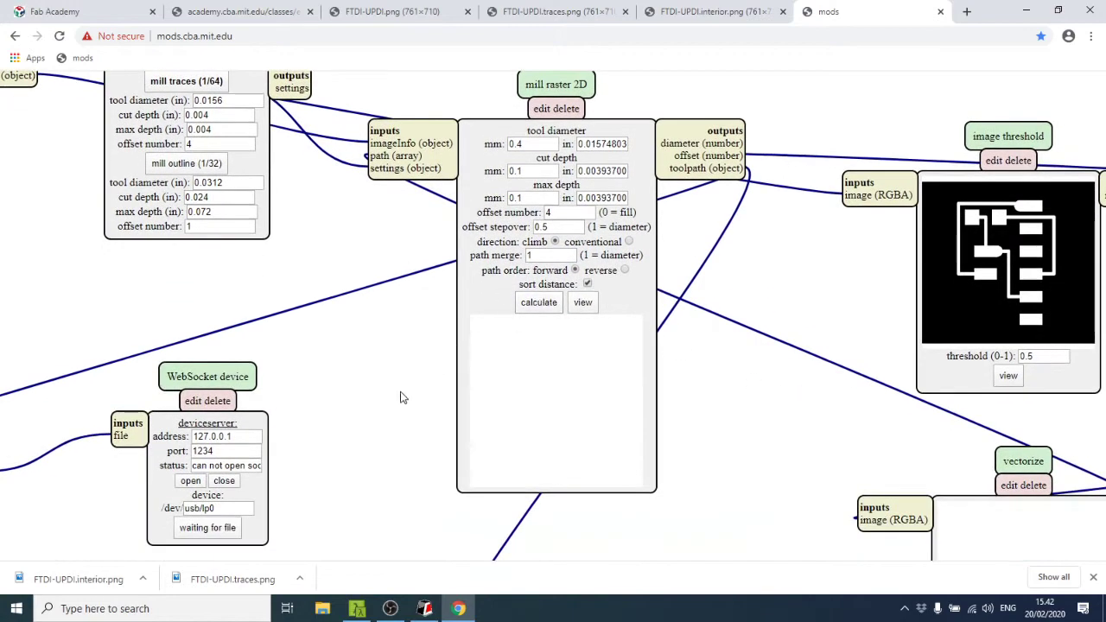
pyautogui.moveTo(420, 389); pyautogui.dragTo(580, 254)
pyautogui.moveTo(449, 269); pyautogui.dragTo(639, 191)
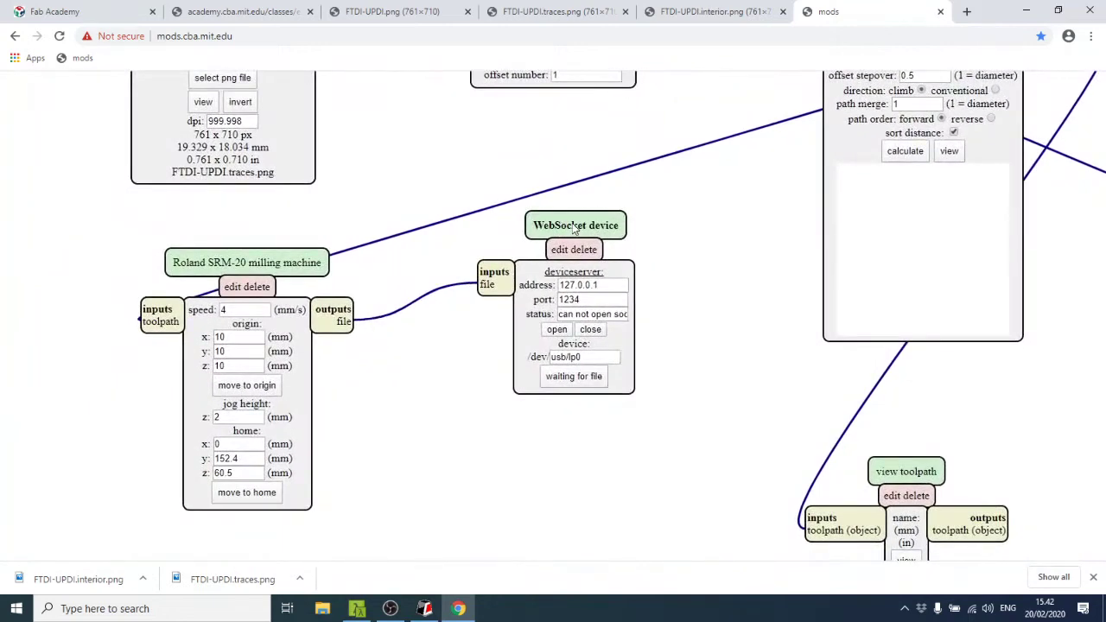
pyautogui.moveTo(571, 227); pyautogui.dragTo(595, 309)
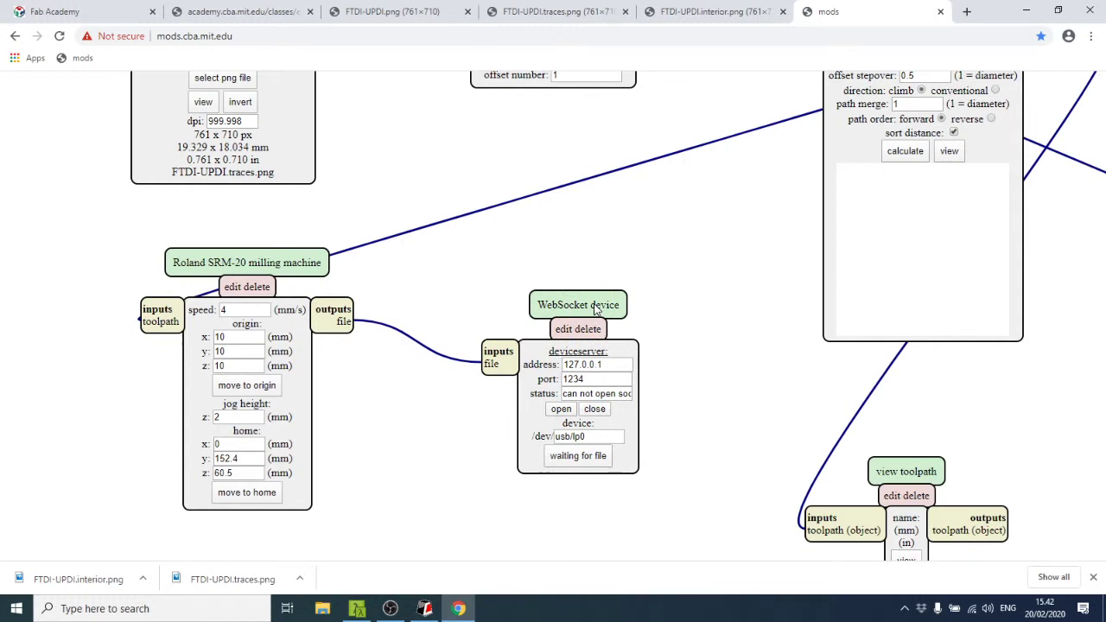
pyautogui.moveTo(595, 309); pyautogui.dragTo(599, 304)
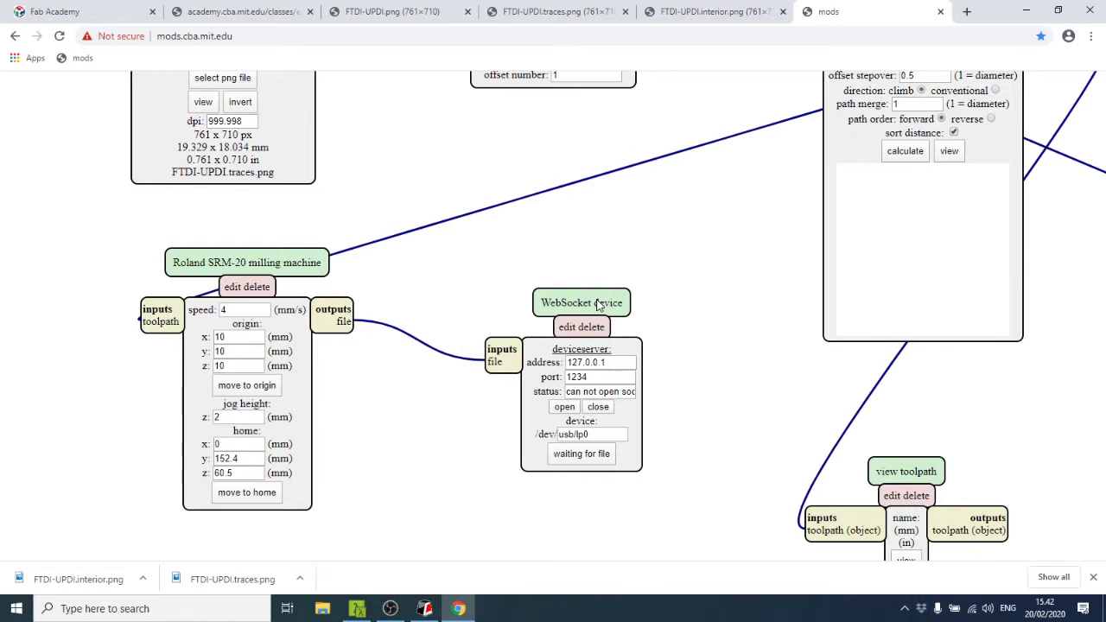
pyautogui.click(425, 610)
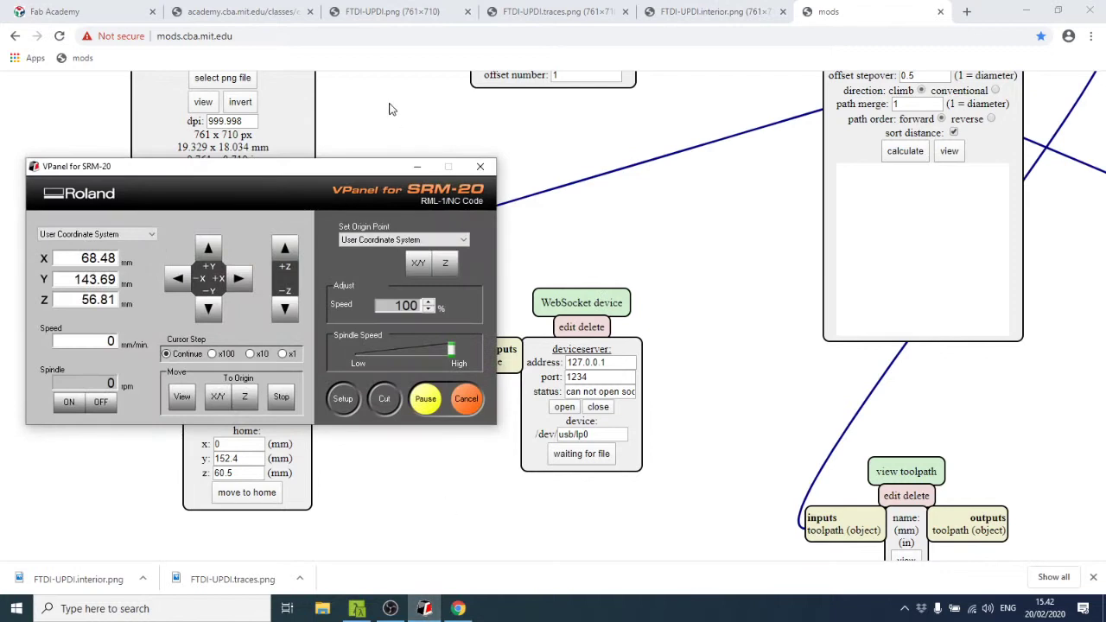
pyautogui.click(418, 167)
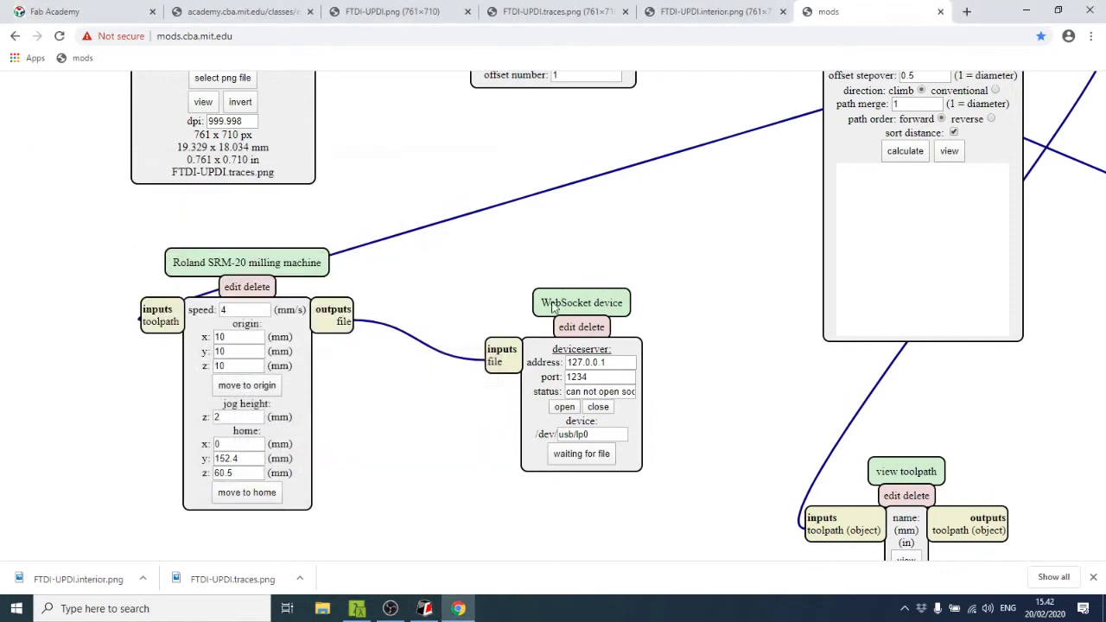
pyautogui.moveTo(591, 318); pyautogui.dragTo(588, 315)
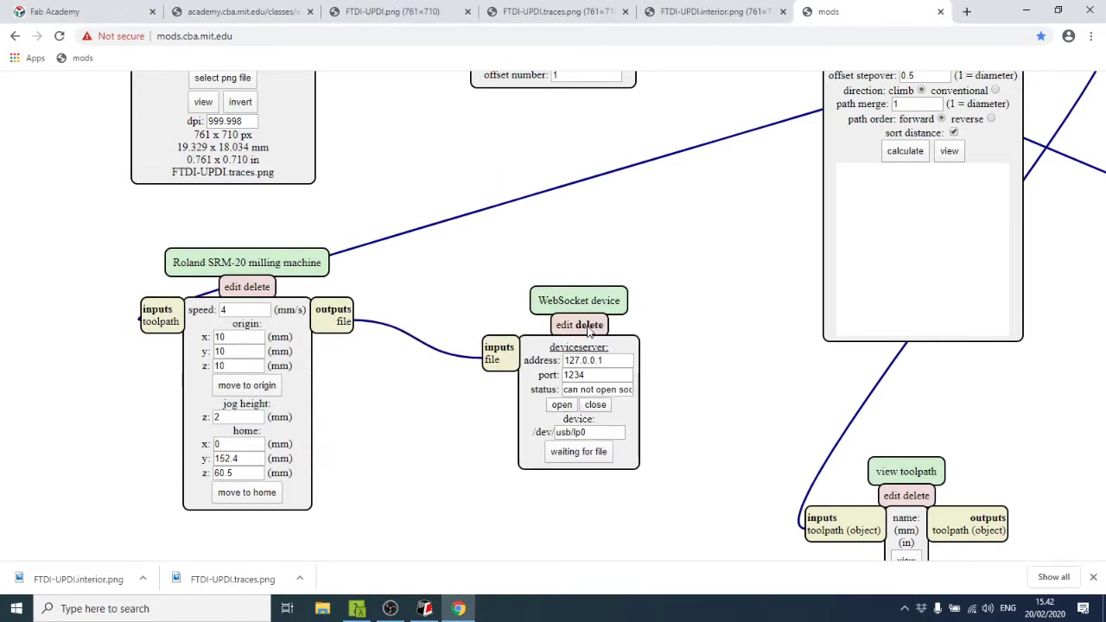
pyautogui.click(587, 326)
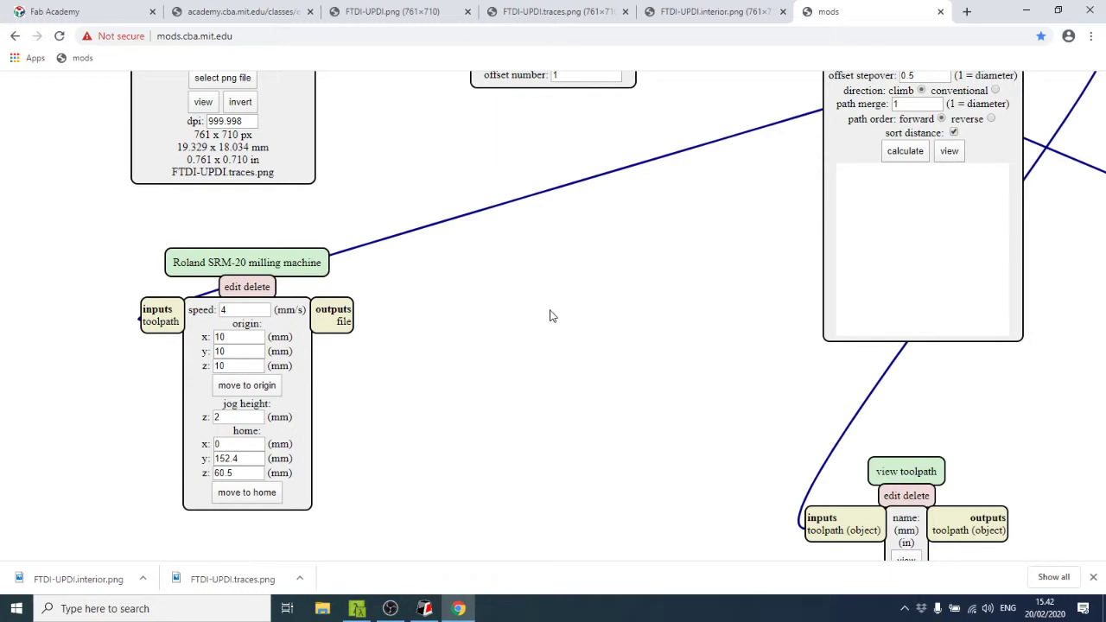
# Add the server module for saving a file beside the Roland SRM-20 milling machine module.
pyautogui.rightClick(529, 294)
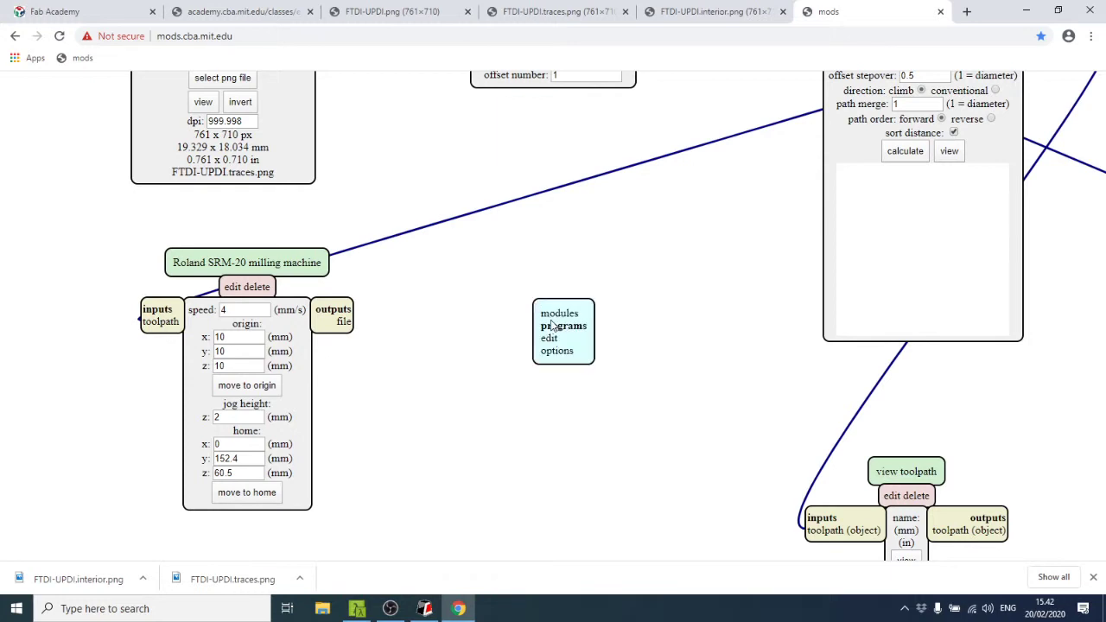
pyautogui.click(553, 314)
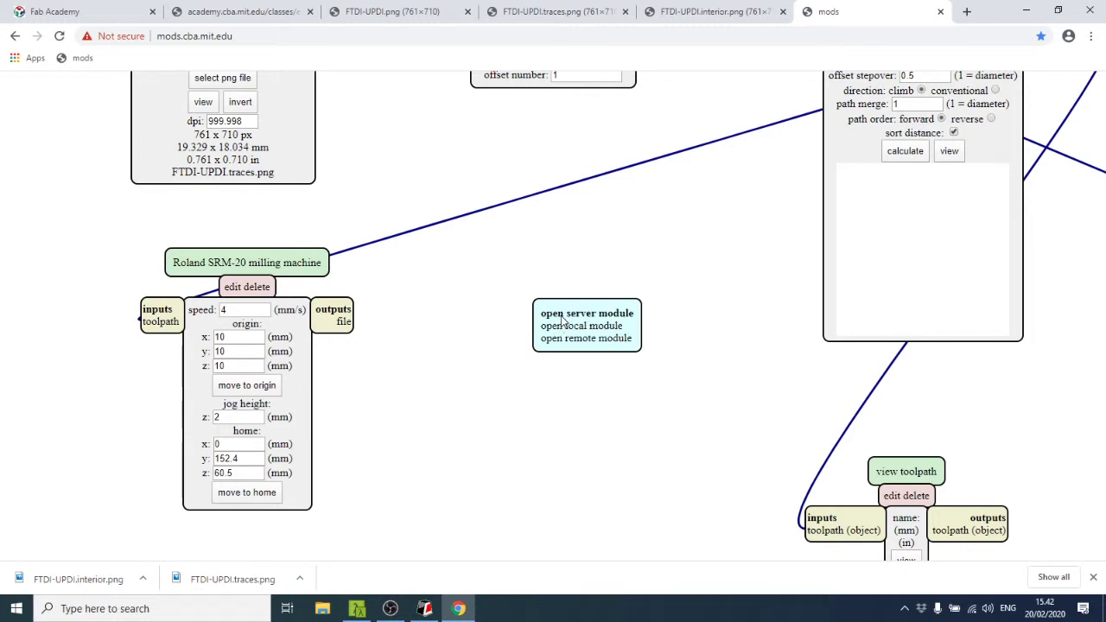
pyautogui.click(562, 317)
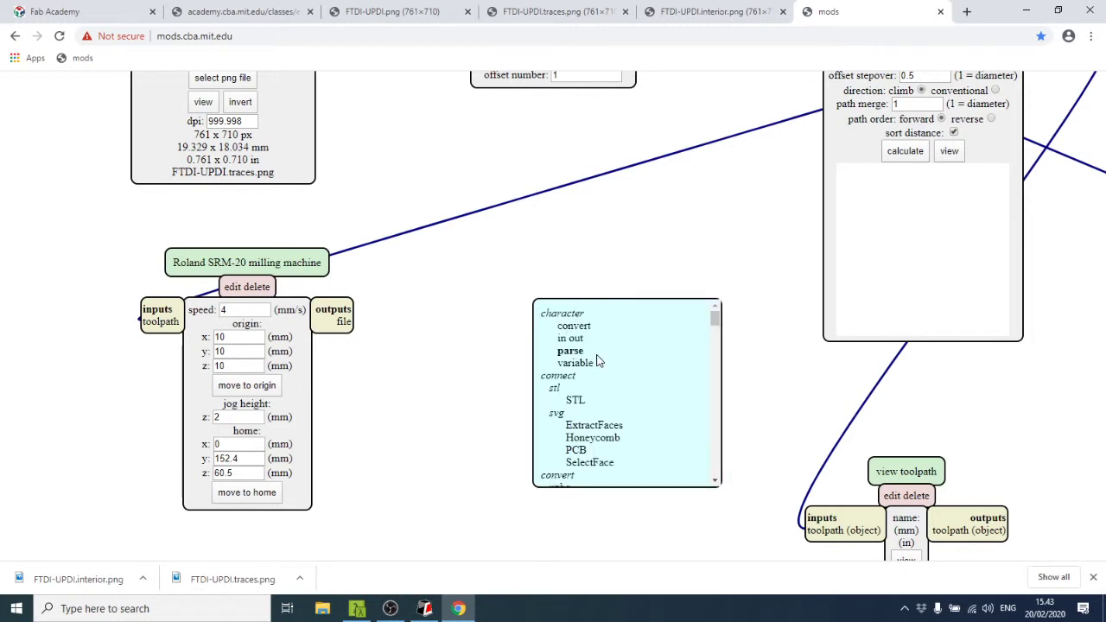
pyautogui.scroll(-1, 596, 359)
pyautogui.scroll(-1, 596, 359)
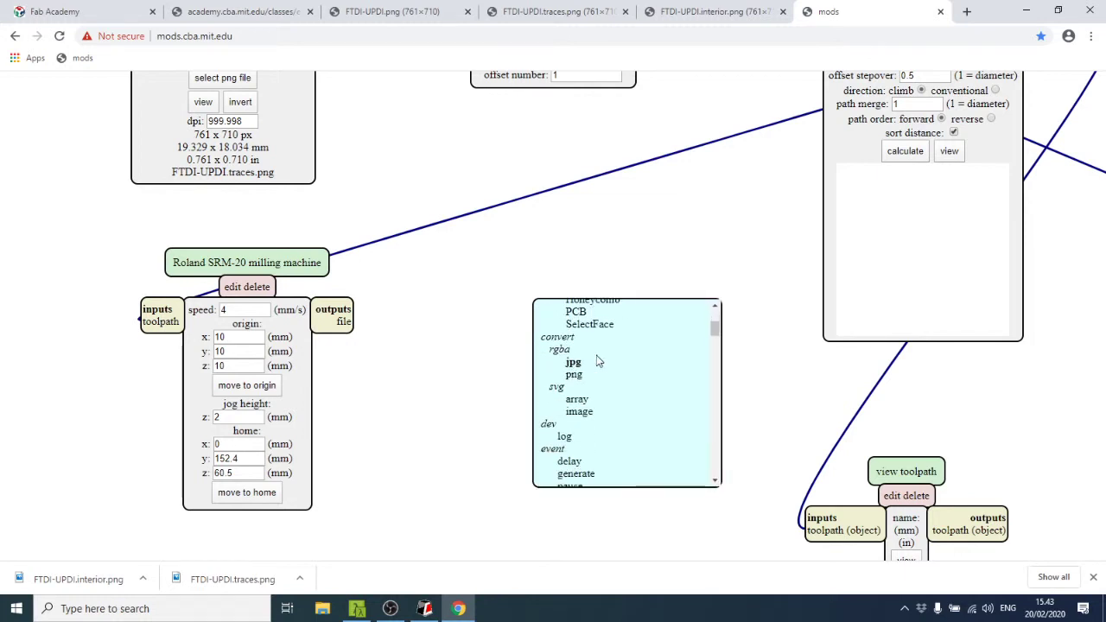
pyautogui.scroll(-3, 596, 360)
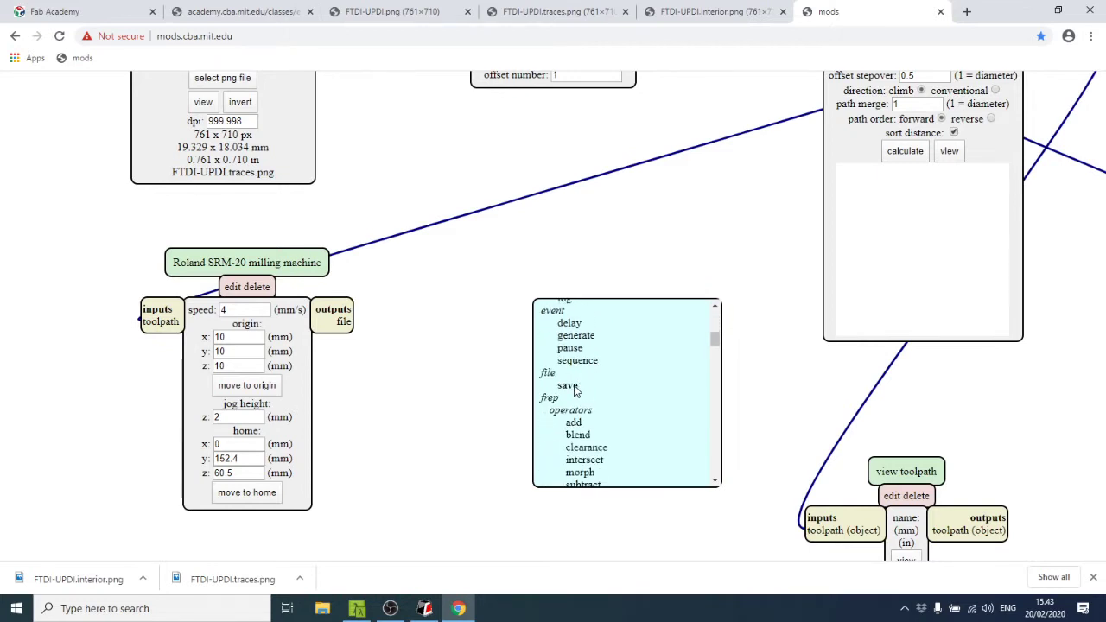
pyautogui.click(568, 386)
# Connect the milling machine's file output to the save file module's file input and shift the save file module slightly.
pyautogui.moveTo(597, 401); pyautogui.dragTo(545, 315)
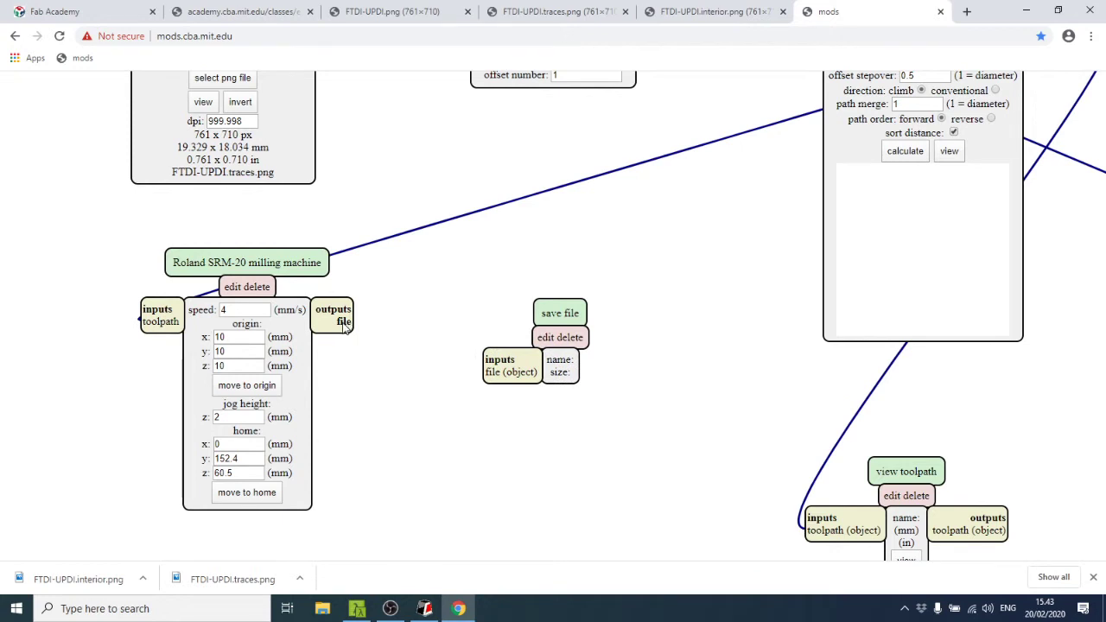
pyautogui.click(501, 378)
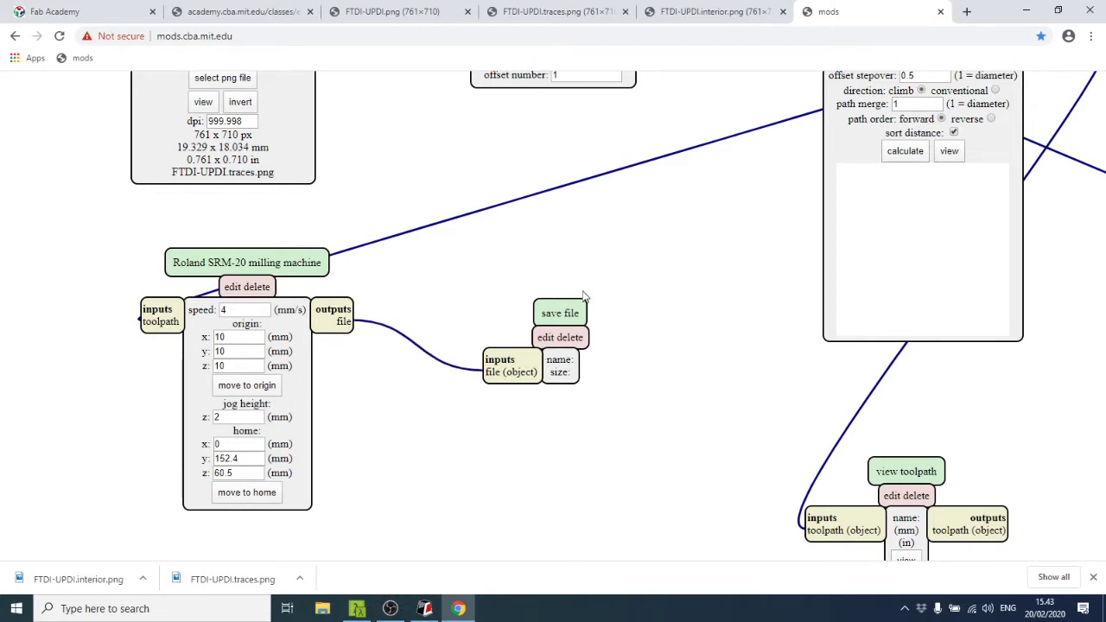
pyautogui.moveTo(568, 321); pyautogui.dragTo(554, 335)
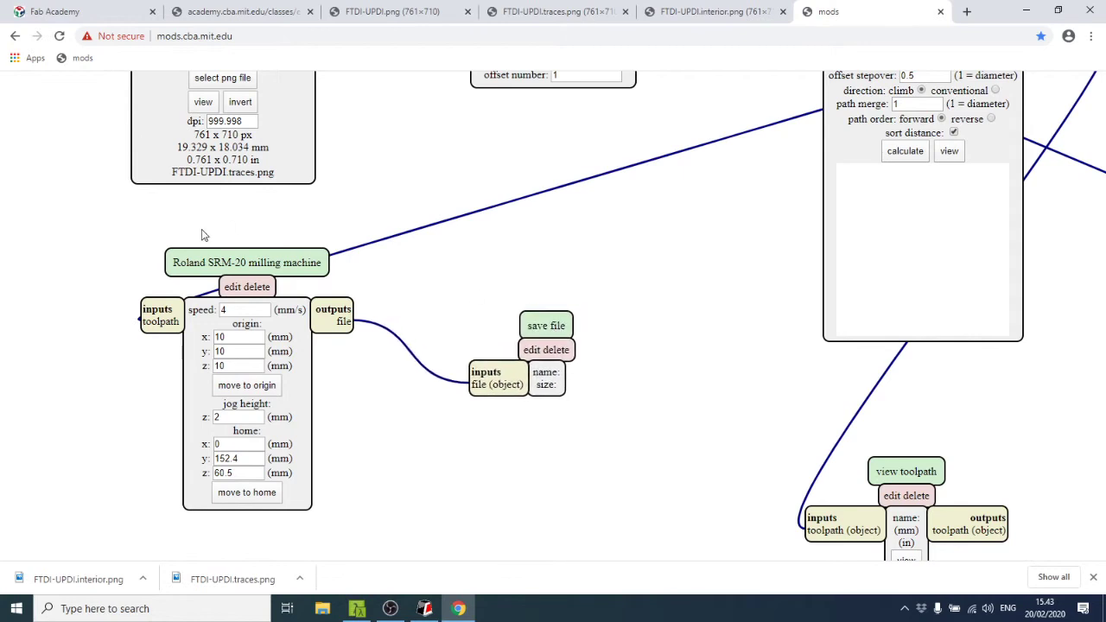
# Set the Roland SRM-20 milling speed to 1.5 mm/s.
pyautogui.click(234, 309)
pyautogui.moveTo(235, 309); pyautogui.dragTo(212, 302)
pyautogui.write('1.5')
# Set the milling machine's origin to x 0, y 0 and z 0 mm.
pyautogui.click(246, 337)
pyautogui.hotkey('ctrl', 'a')
pyautogui.write('0')
pyautogui.press('Tab')
pyautogui.write('0')
pyautogui.press('Tab')
pyautogui.write('0')
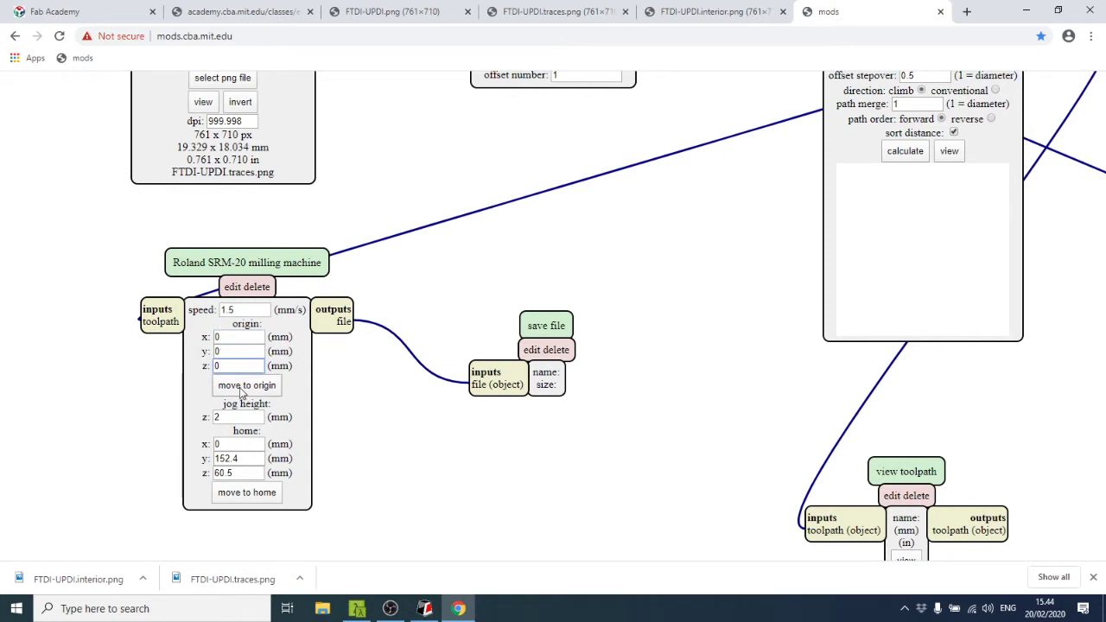
# Set the milling machine's home position to y 0 mm and z 5 mm.
pyautogui.click(233, 417)
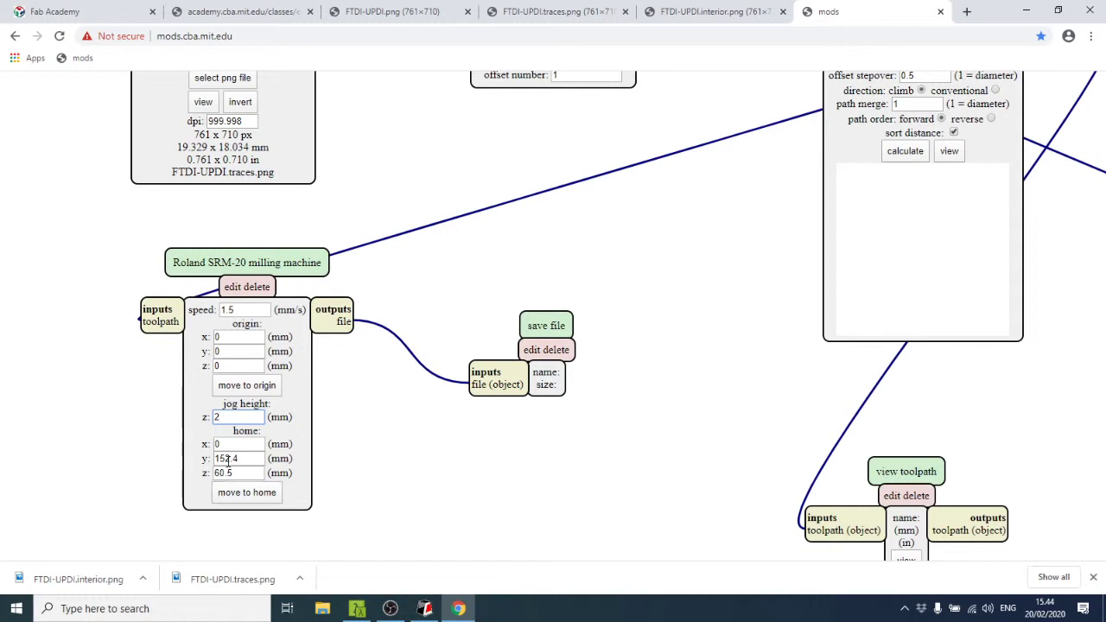
pyautogui.click(228, 445)
pyautogui.click(228, 457)
pyautogui.moveTo(228, 457); pyautogui.dragTo(172, 459)
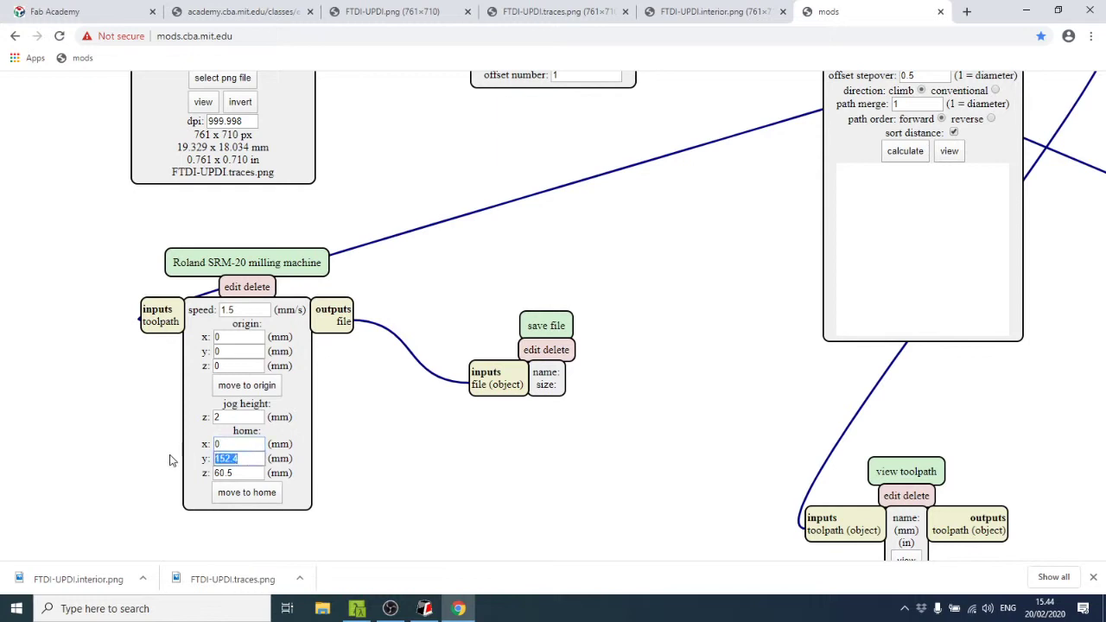
pyautogui.write('0')
pyautogui.moveTo(242, 472); pyautogui.dragTo(178, 471)
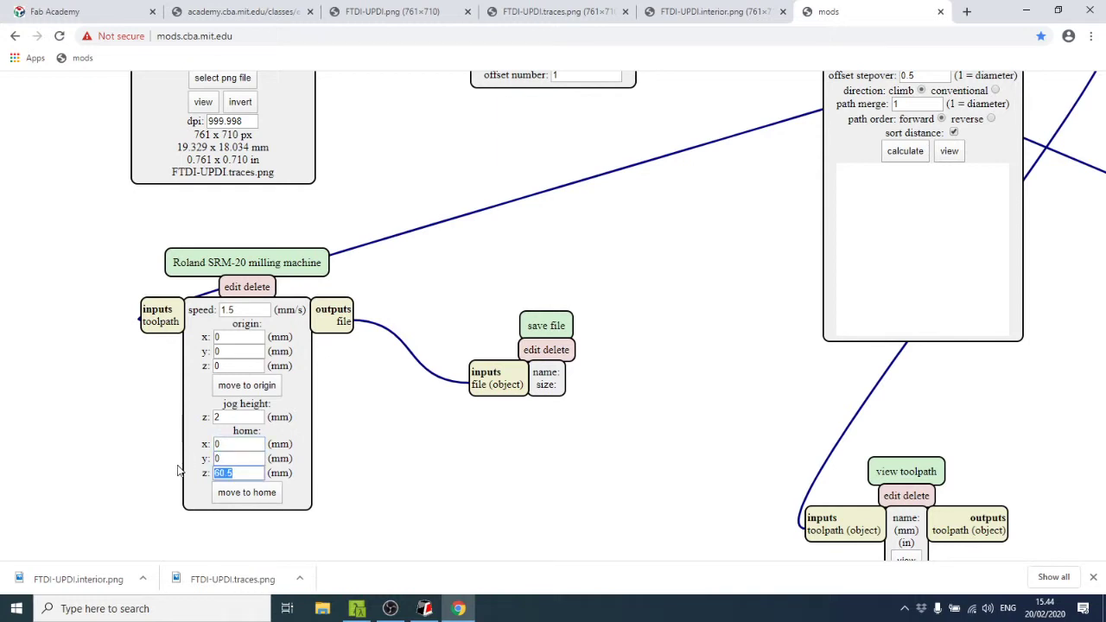
pyautogui.write('5')
pyautogui.click(247, 458)
pyautogui.scroll(1, 482, 467)
pyautogui.scroll(5, 602, 335)
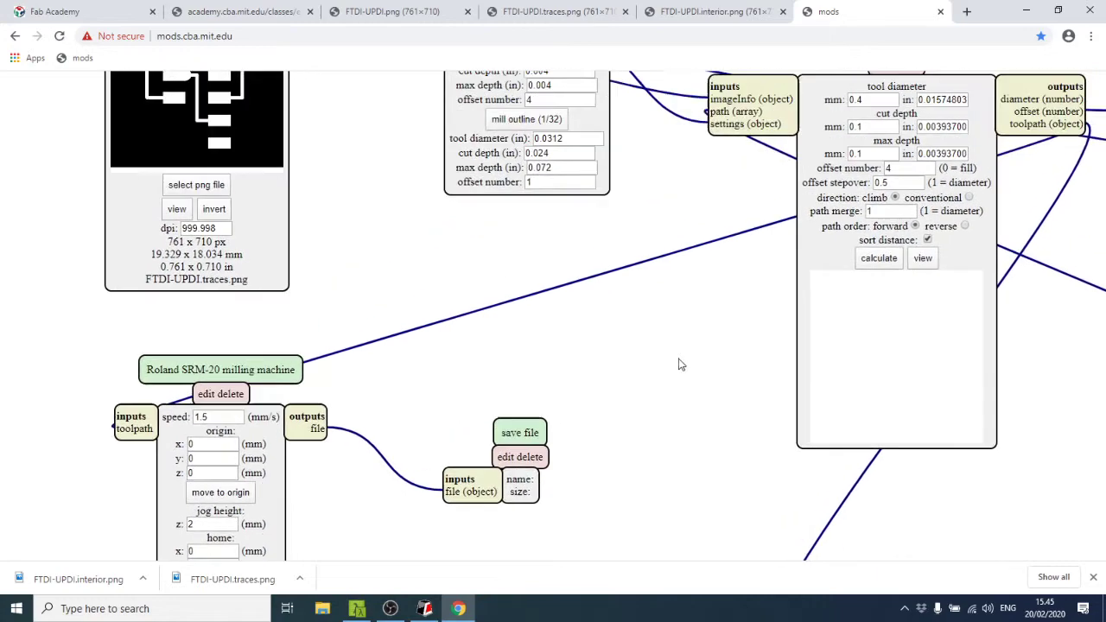
# Calculate the traces milling toolpath, inspect the generated 3D path from several angles and close that view.
pyautogui.scroll(1, 558, 347)
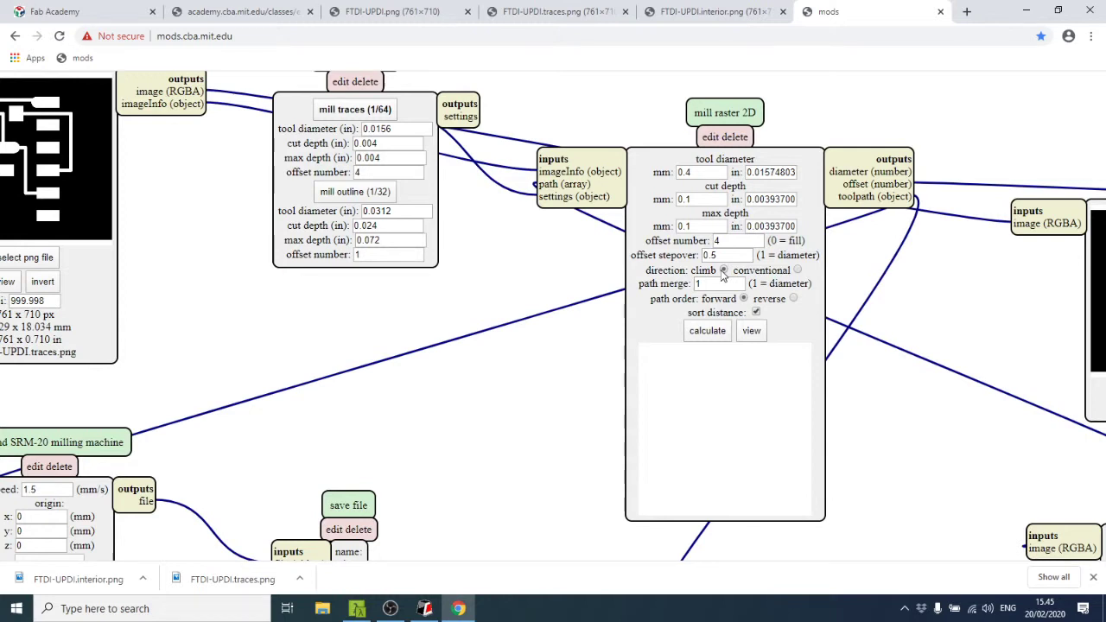
pyautogui.click(706, 334)
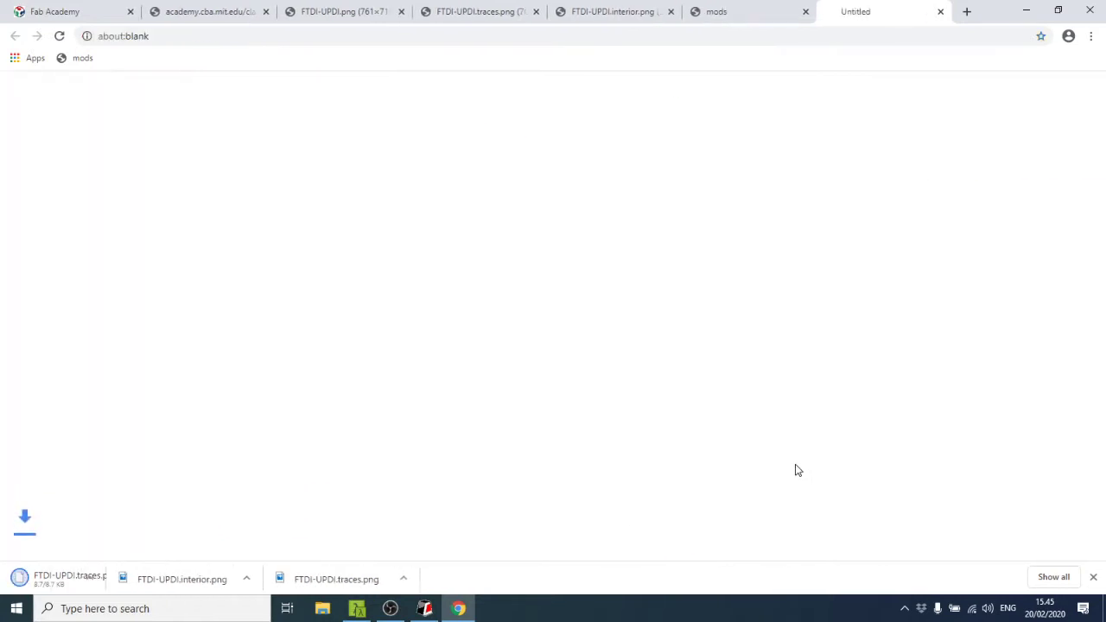
pyautogui.moveTo(790, 492)
pyautogui.mouseDown(button='right')
pyautogui.moveTo(770, 458)
pyautogui.moveTo(718, 459)
pyautogui.moveTo(675, 413)
pyautogui.moveTo(469, 377)
pyautogui.moveTo(526, 521)
pyautogui.mouseUp(button='right')
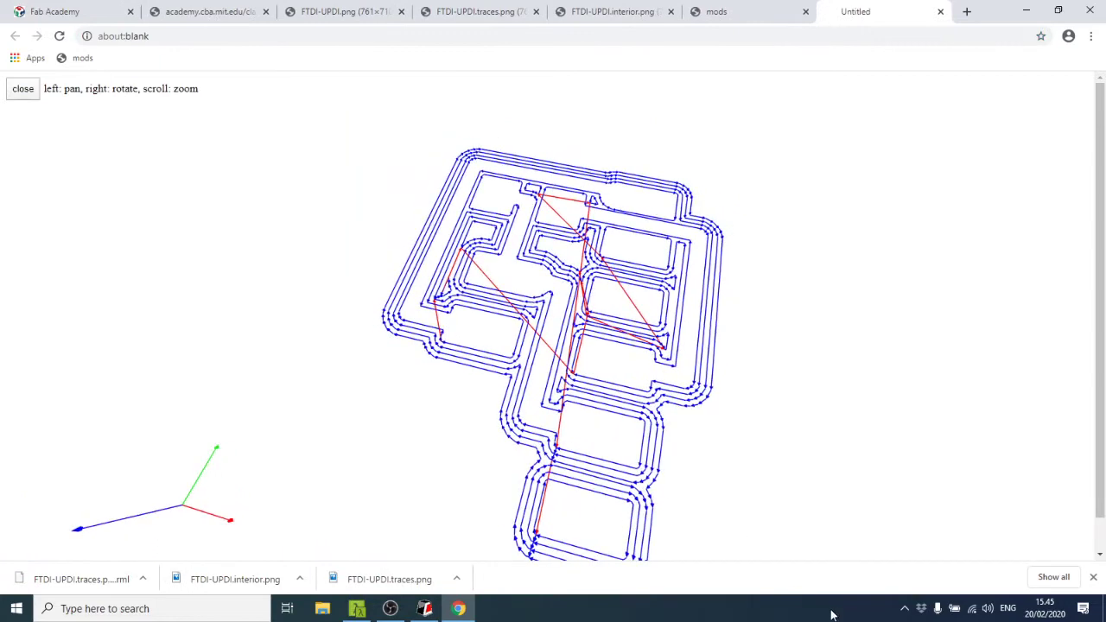
pyautogui.moveTo(858, 499)
pyautogui.mouseDown(button='right')
pyautogui.moveTo(529, 421)
pyautogui.moveTo(452, 355)
pyautogui.moveTo(435, 366)
pyautogui.moveTo(813, 395)
pyautogui.moveTo(331, 324)
pyautogui.mouseUp(button='right')
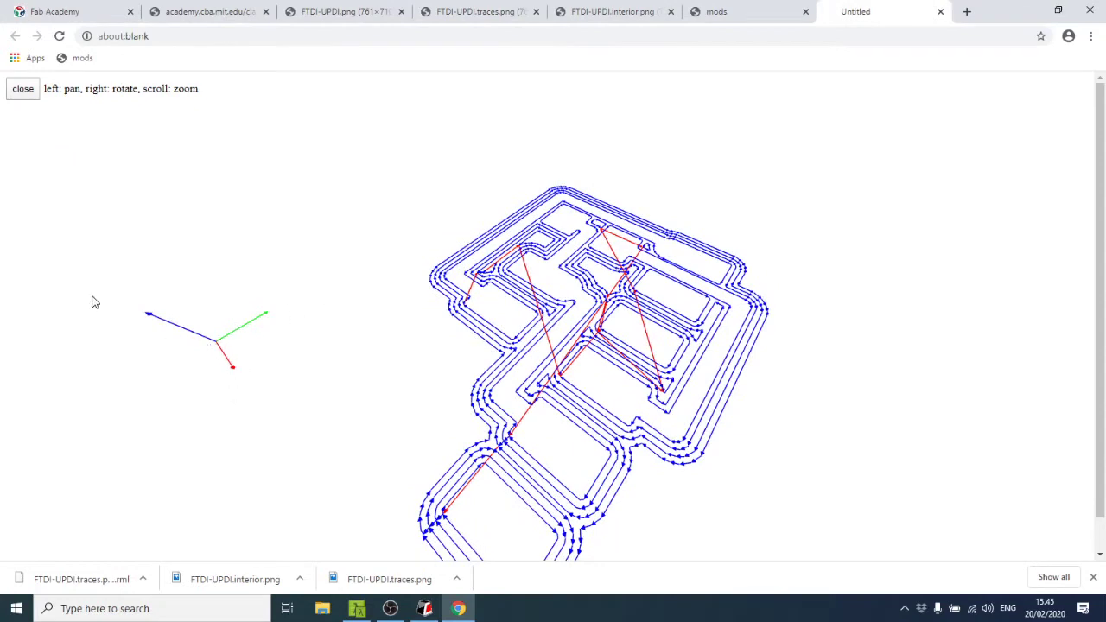
pyautogui.moveTo(399, 467)
pyautogui.mouseDown(button='right')
pyautogui.moveTo(463, 481)
pyautogui.moveTo(410, 457)
pyautogui.moveTo(740, 452)
pyautogui.moveTo(539, 395)
pyautogui.moveTo(550, 346)
pyautogui.mouseUp(button='right')
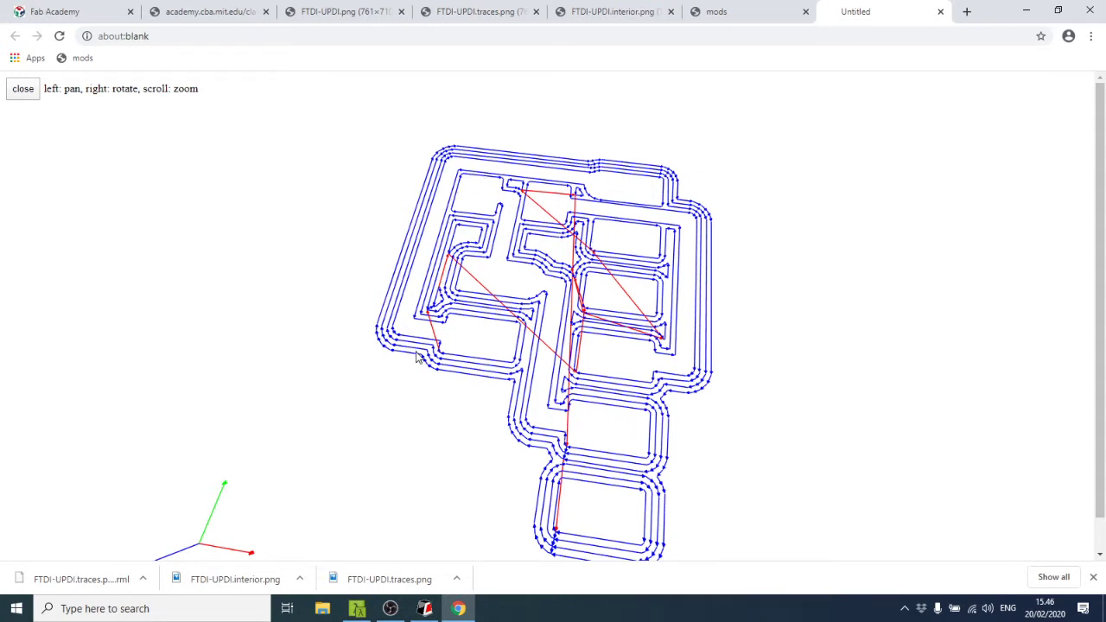
pyautogui.moveTo(775, 422); pyautogui.dragTo(936, 204, button='right')
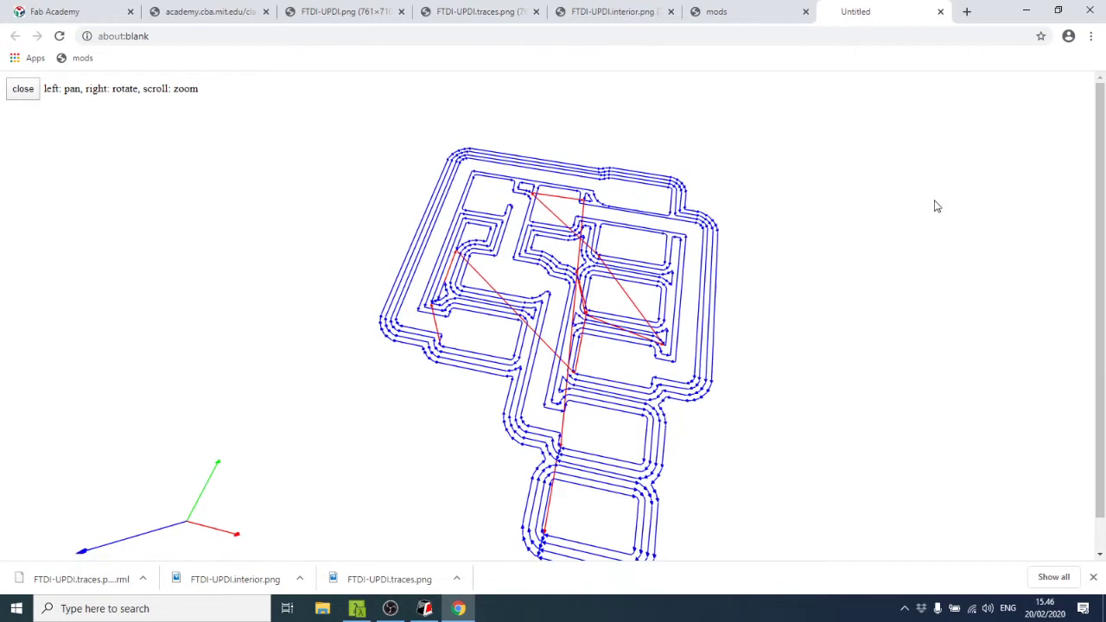
pyautogui.click(940, 11)
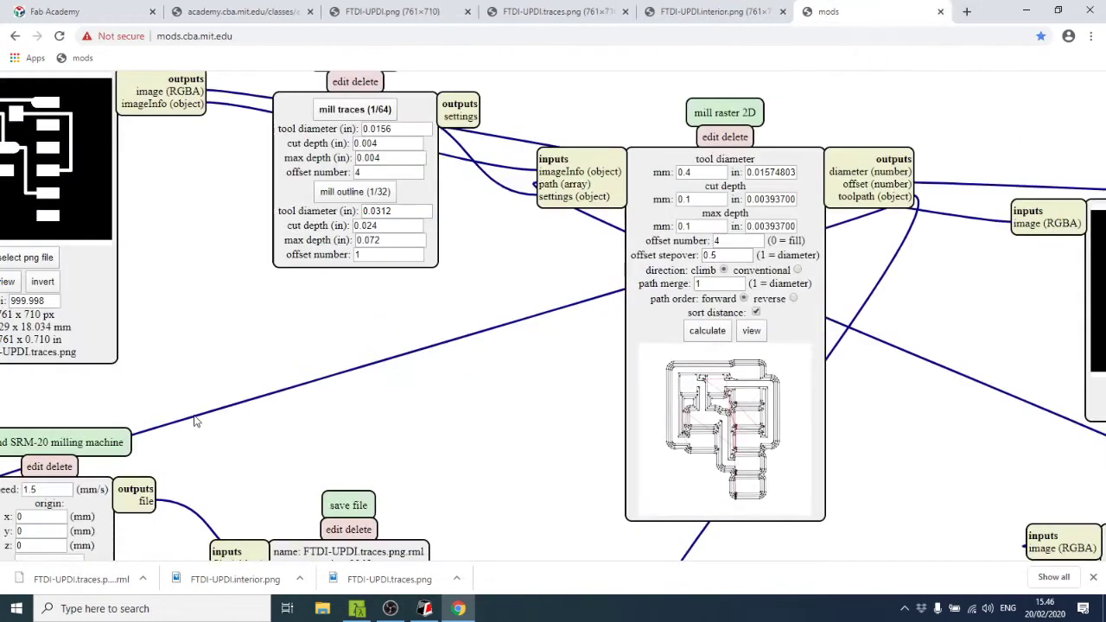
# Show the downloaded FTDI-UPDI.traces.png.rml in its folder and move the file to the Desktop.
pyautogui.click(143, 579)
pyautogui.click(170, 532)
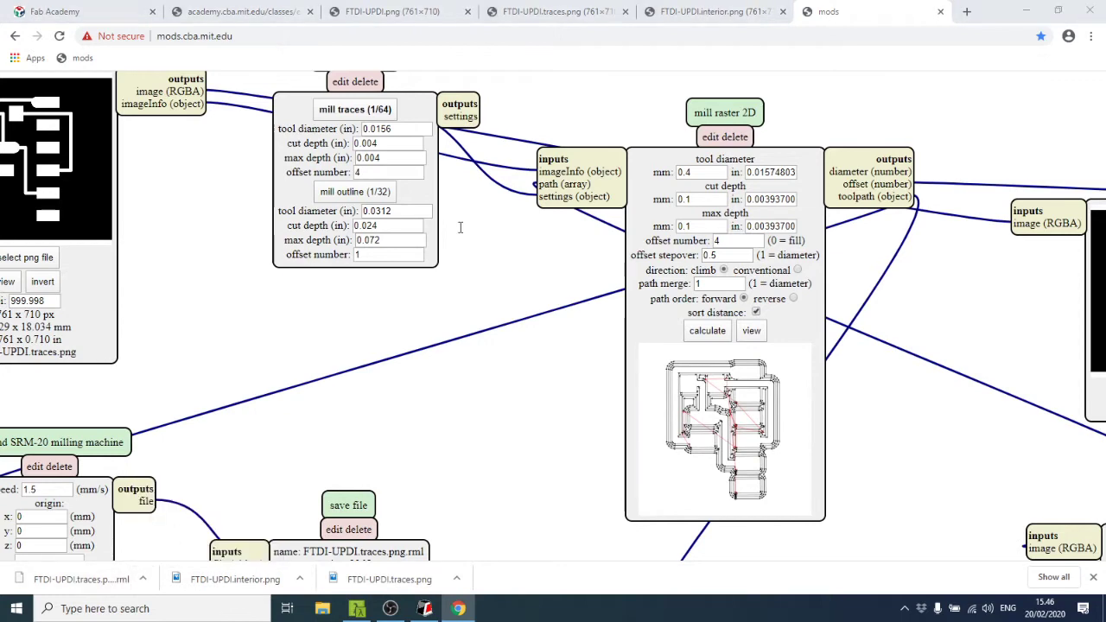
pyautogui.moveTo(695, 250); pyautogui.dragTo(609, 239)
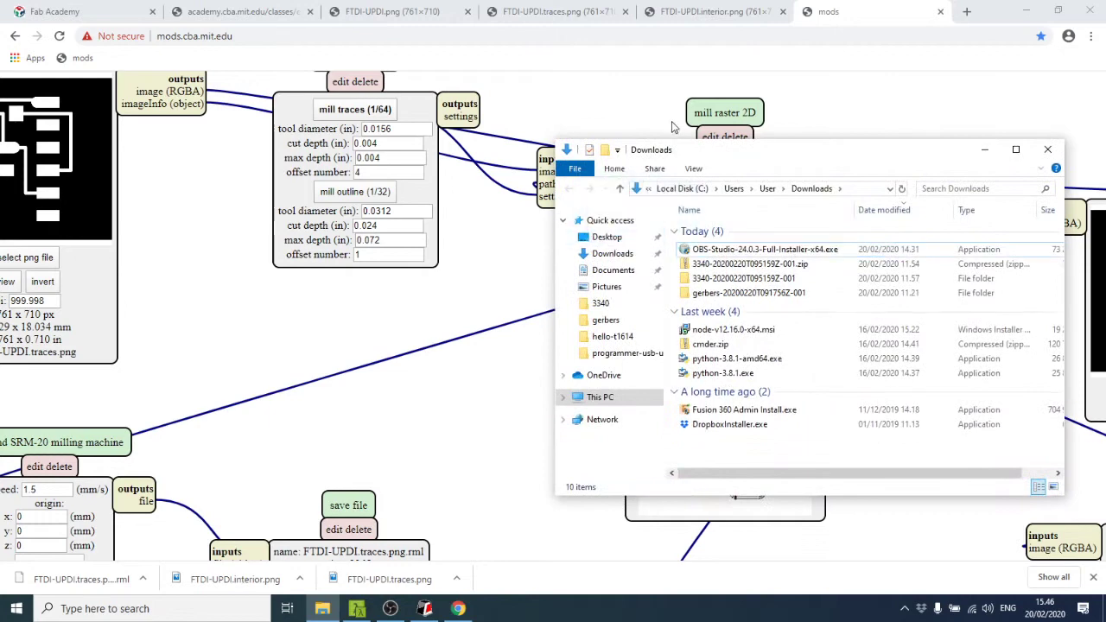
pyautogui.moveTo(697, 156); pyautogui.dragTo(487, 145)
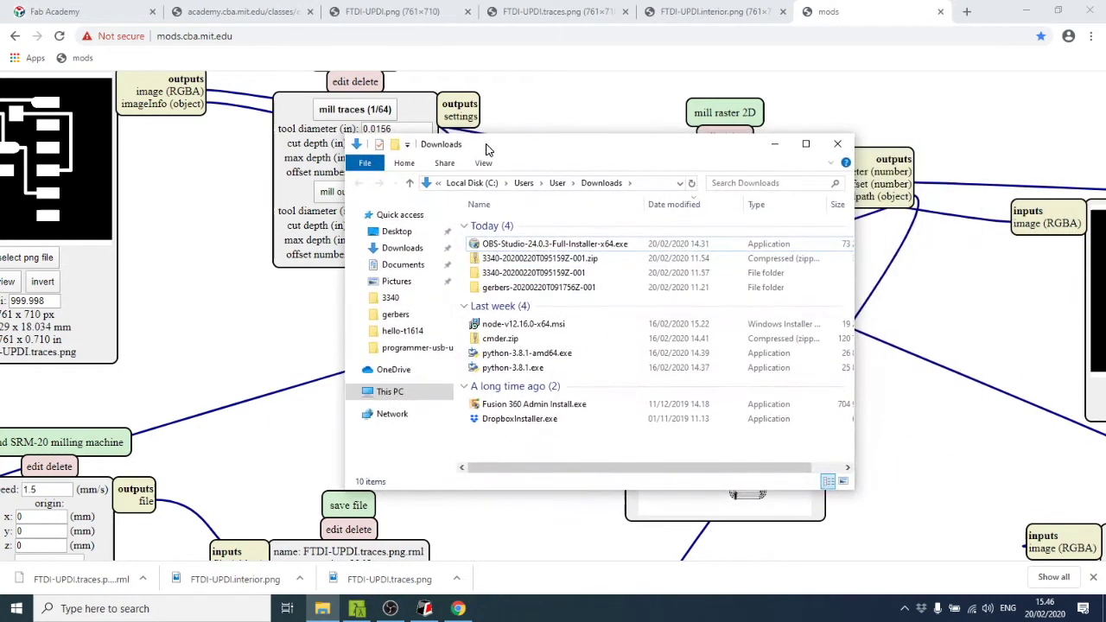
pyautogui.click(503, 116)
# Load FTDI-UPDI.interior.png from the Desktop as the input image in mods.
pyautogui.moveTo(198, 218); pyautogui.dragTo(535, 262)
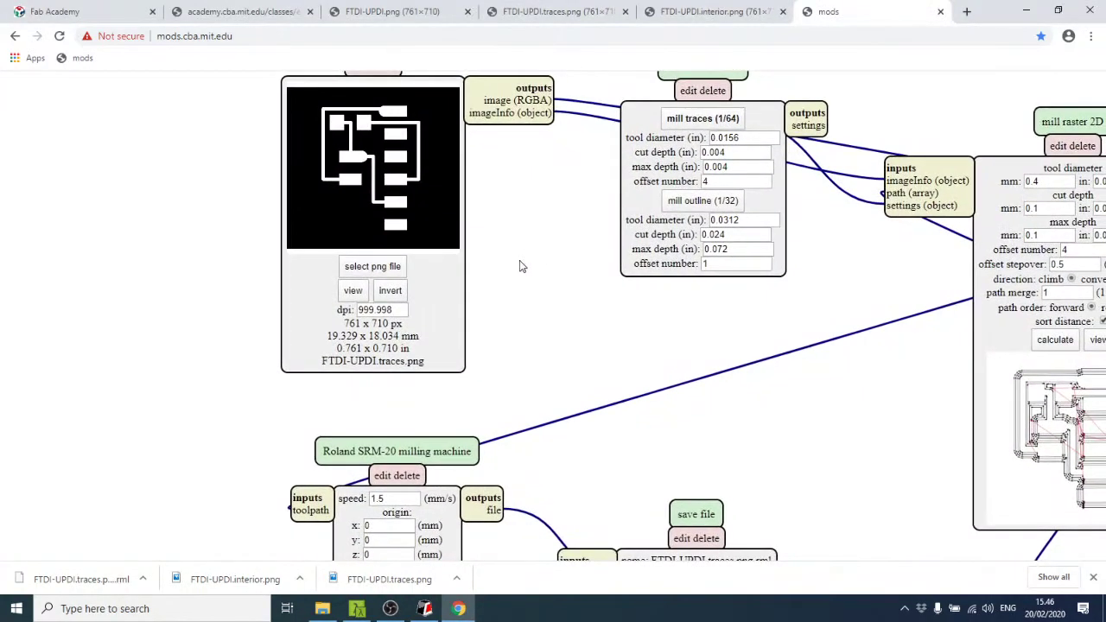
pyautogui.click(393, 268)
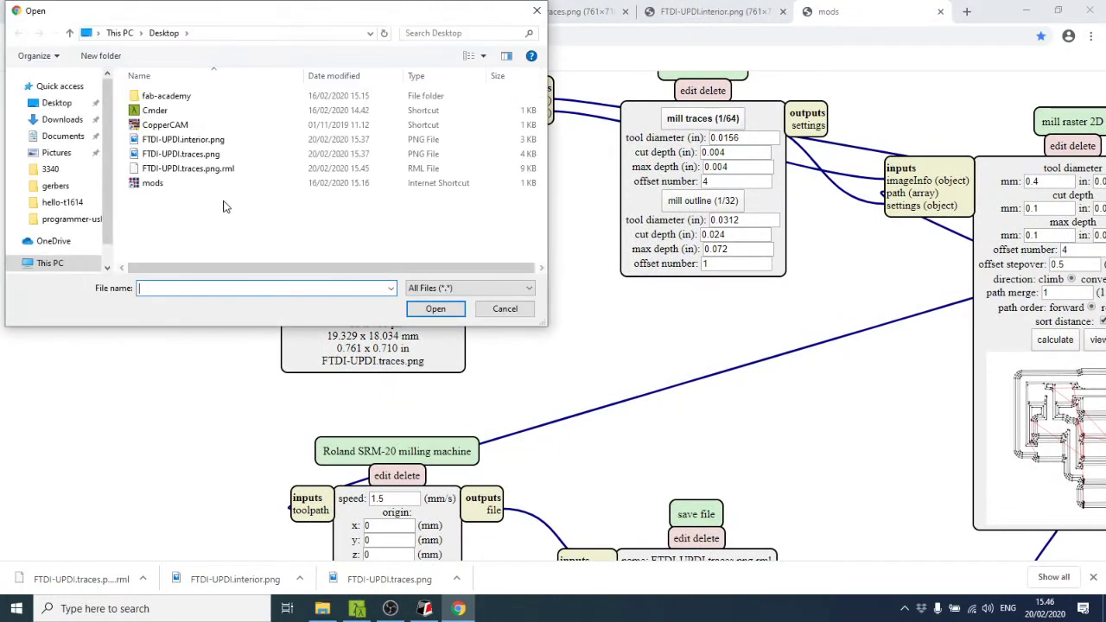
pyautogui.click(204, 142)
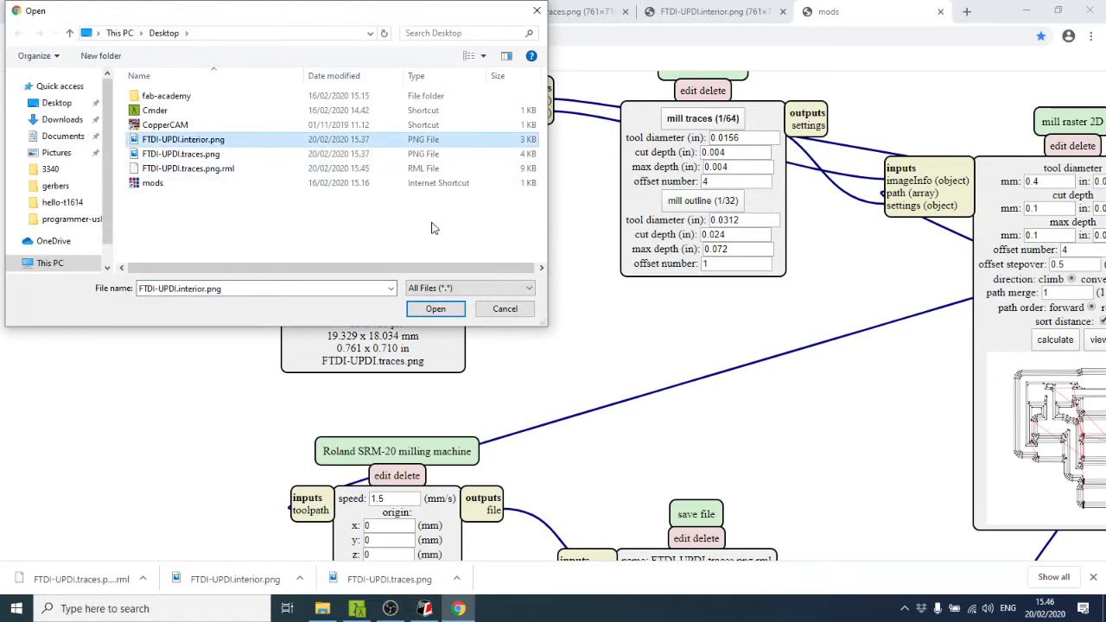
pyautogui.click(434, 309)
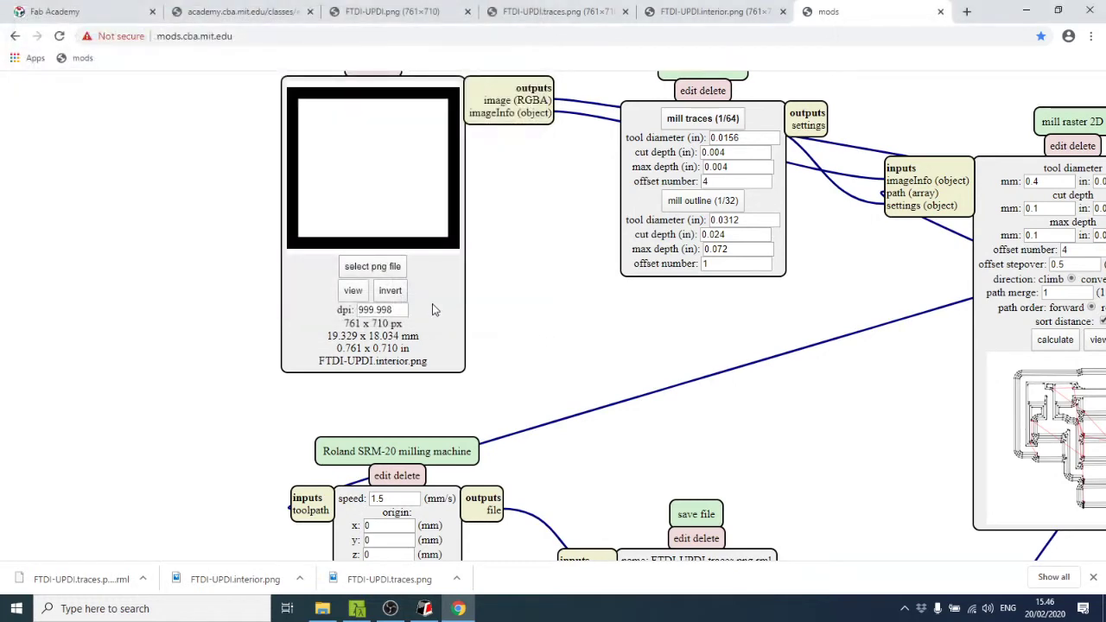
# Apply the mill outline (1/32) PCB defaults and set the raster tool diameter to 0.8 mm.
pyautogui.moveTo(519, 215); pyautogui.dragTo(360, 235)
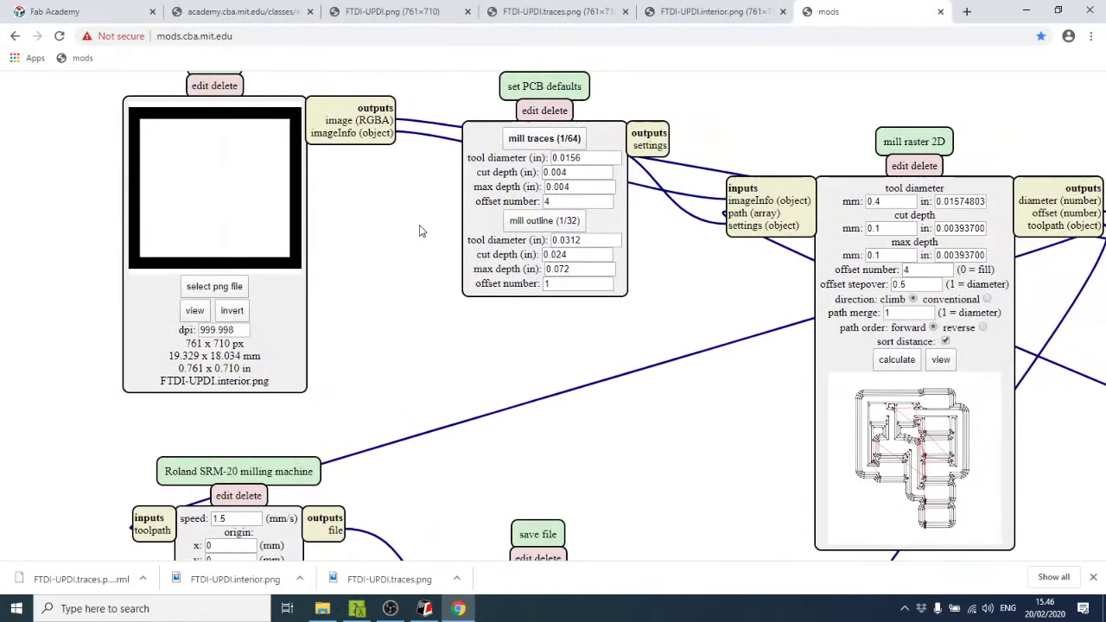
pyautogui.click(531, 223)
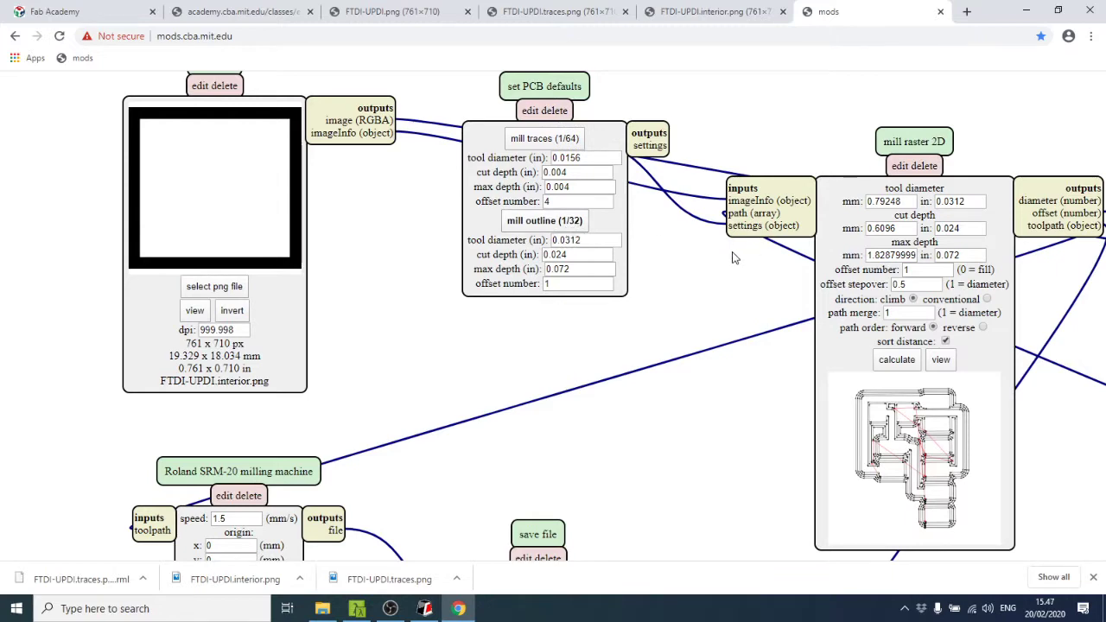
pyautogui.moveTo(733, 252); pyautogui.dragTo(472, 275)
pyautogui.click(597, 231)
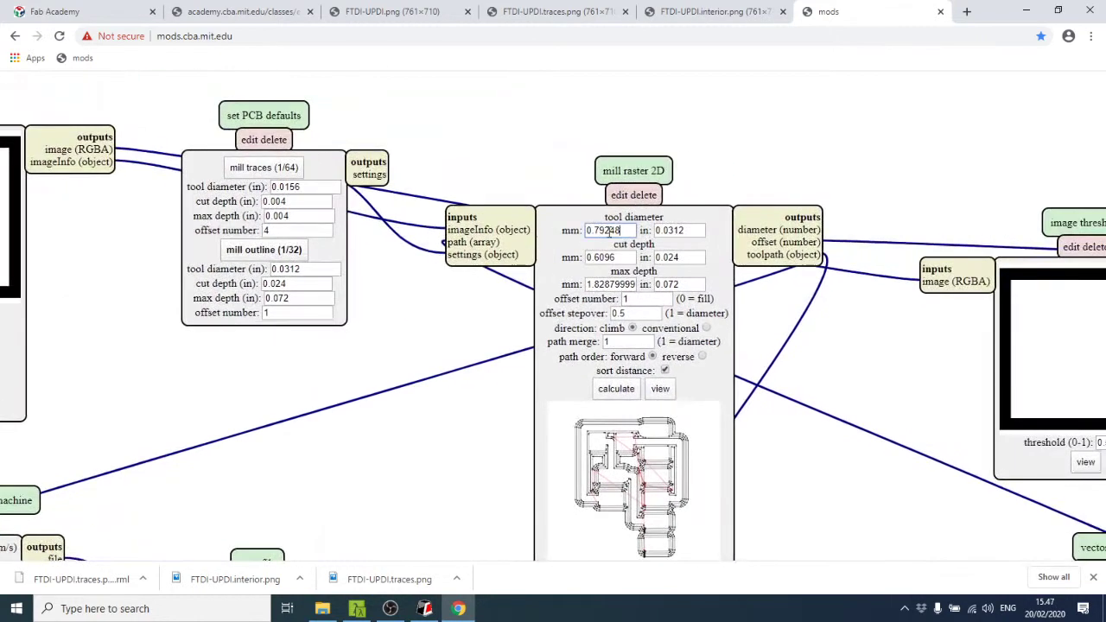
pyautogui.moveTo(594, 230); pyautogui.dragTo(632, 230)
pyautogui.write('8')
# Set the raster milling cut depth to 0.6 mm and the max depth to 1.8 mm.
pyautogui.click(617, 258)
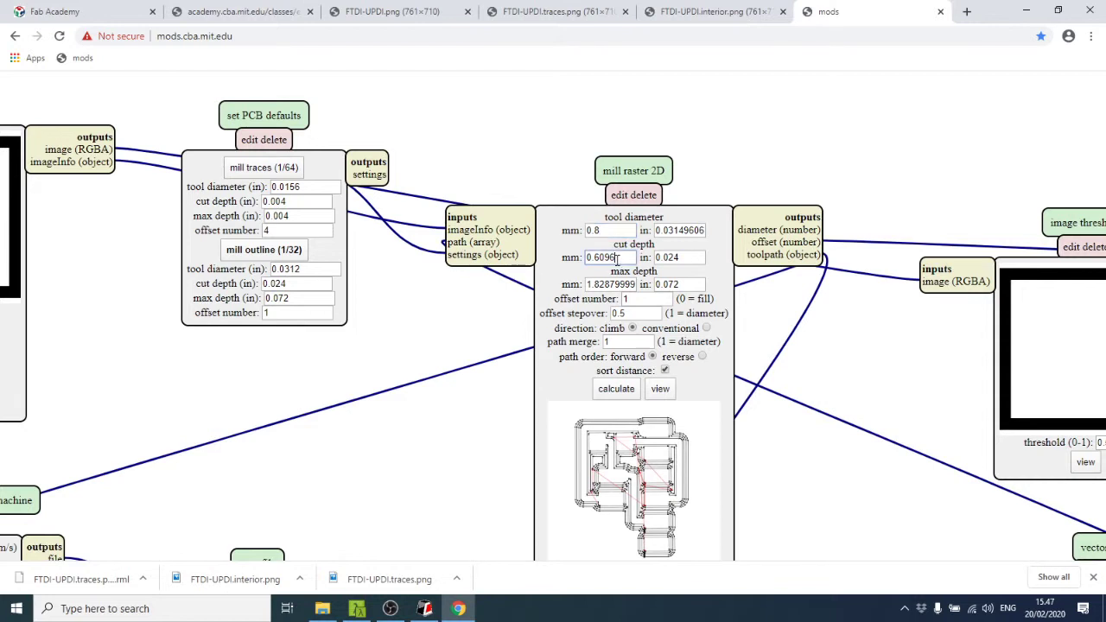
pyautogui.moveTo(593, 257); pyautogui.dragTo(620, 255)
pyautogui.write('6')
pyautogui.click(603, 284)
pyautogui.moveTo(593, 284); pyautogui.dragTo(636, 284)
pyautogui.write('82')
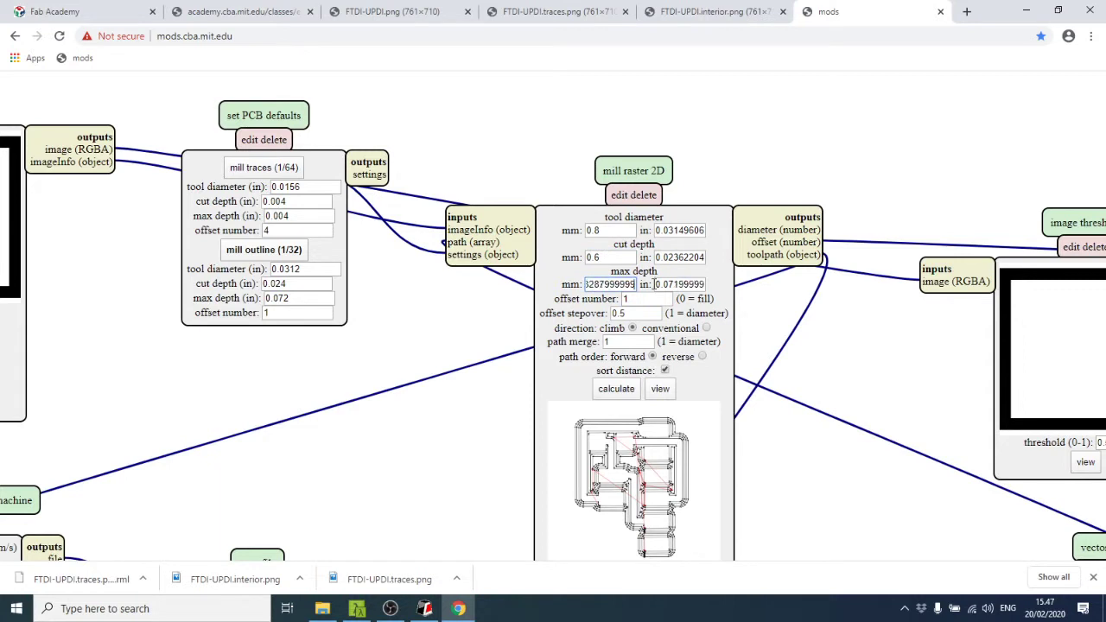
pyautogui.press('BackSpace')
pyautogui.click(616, 257)
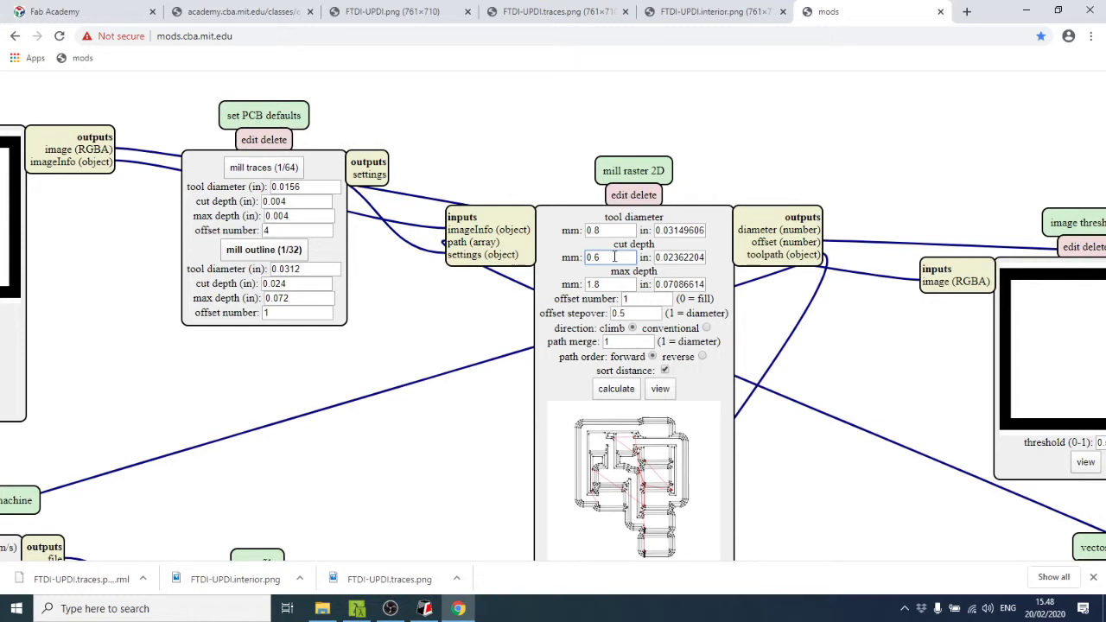
pyautogui.click(610, 285)
# Calculate the interior outline toolpath, inspect its path in a separate view and close that view.
pyautogui.click(616, 390)
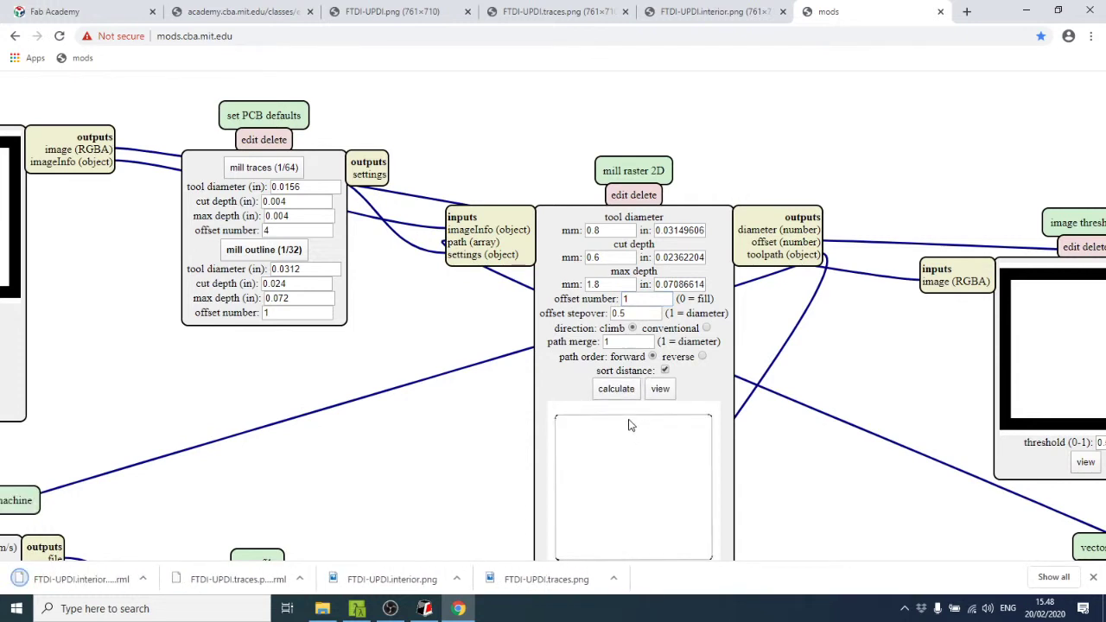
pyautogui.click(658, 390)
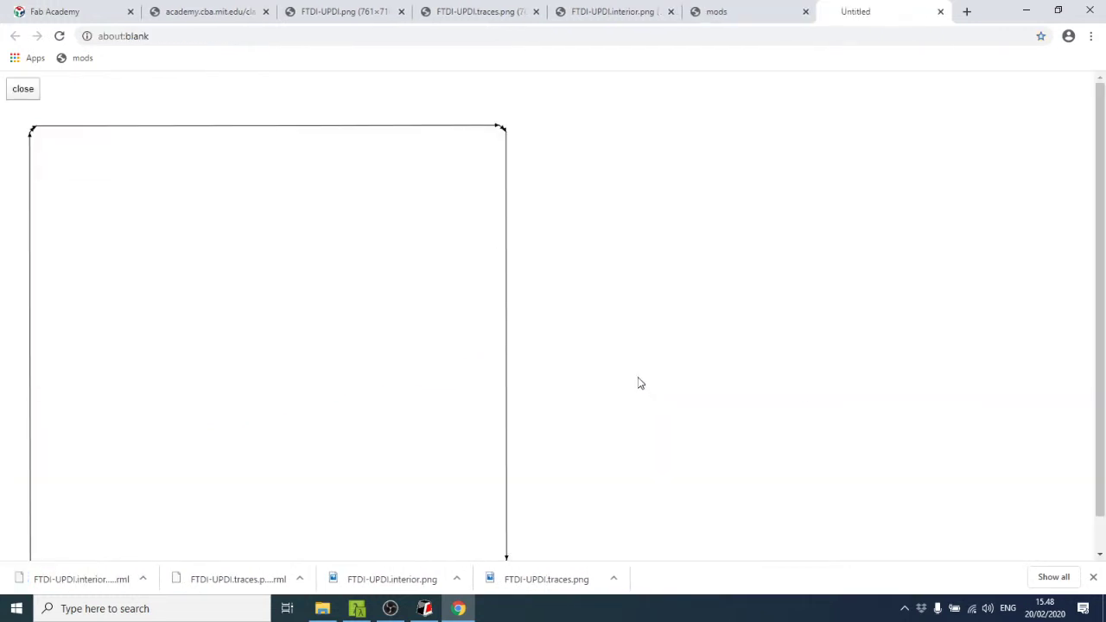
pyautogui.scroll(-1, 553, 229)
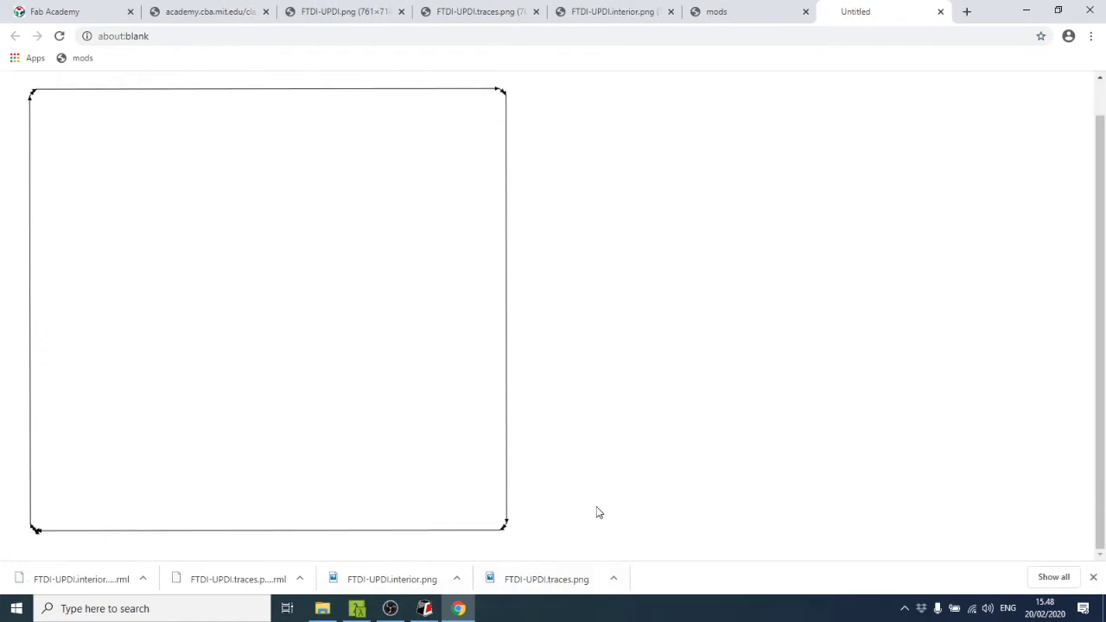
pyautogui.rightClick(537, 429)
pyautogui.click(979, 97)
pyautogui.click(940, 11)
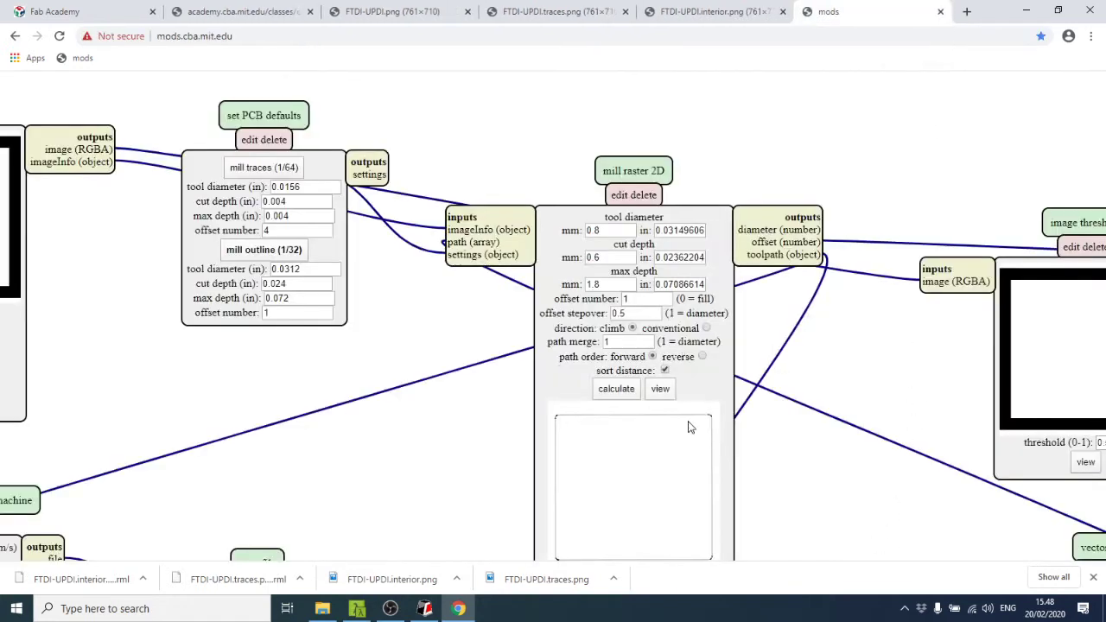
# Show the downloaded FTDI-UPDI.interior.png.rml in its folder, move it to the Desktop and put the folder window away.
pyautogui.click(144, 584)
pyautogui.click(175, 532)
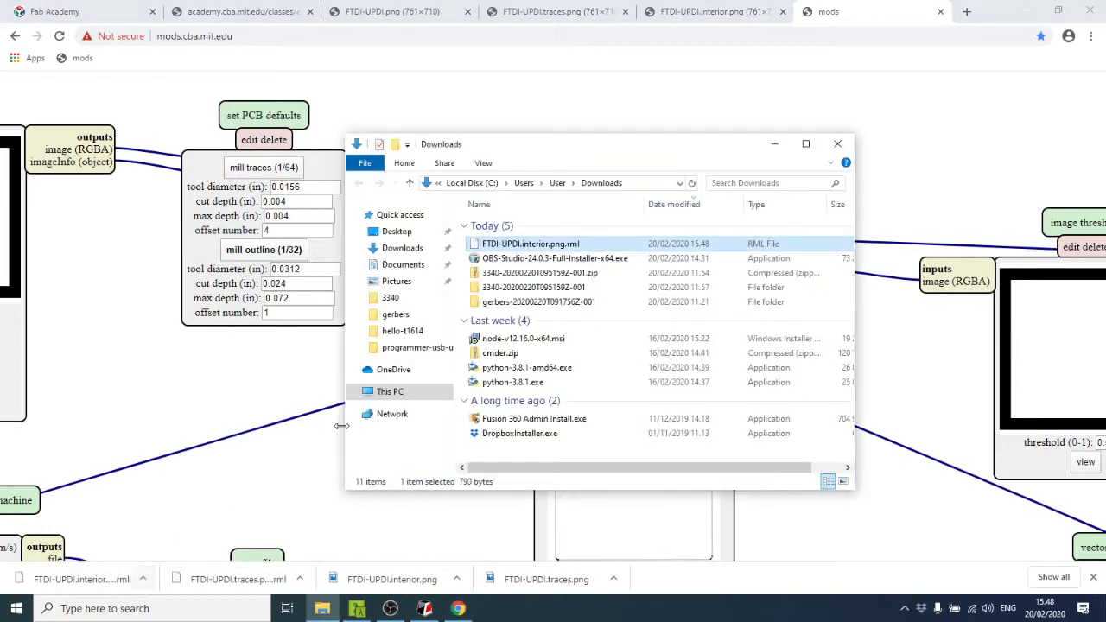
pyautogui.moveTo(531, 243); pyautogui.dragTo(389, 232)
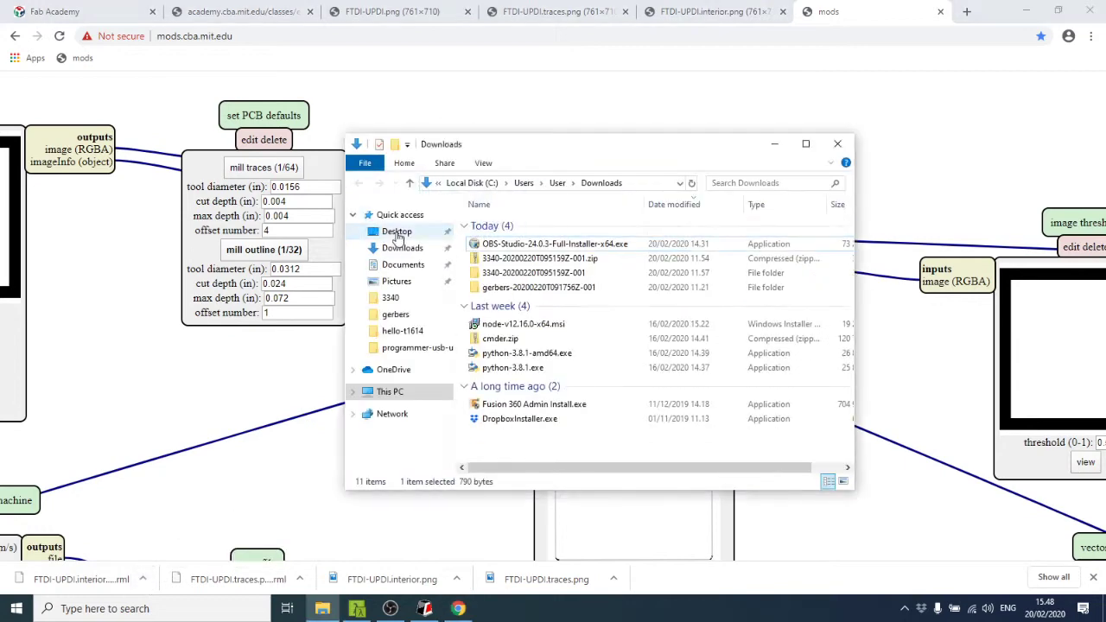
pyautogui.moveTo(499, 151); pyautogui.dragTo(472, 147)
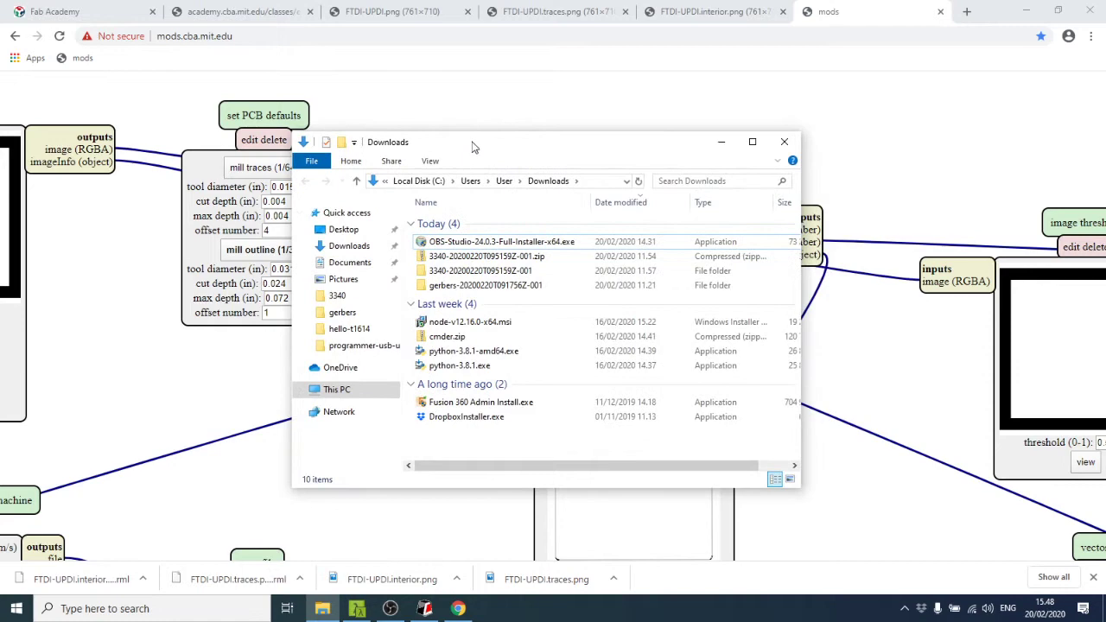
pyautogui.click(720, 142)
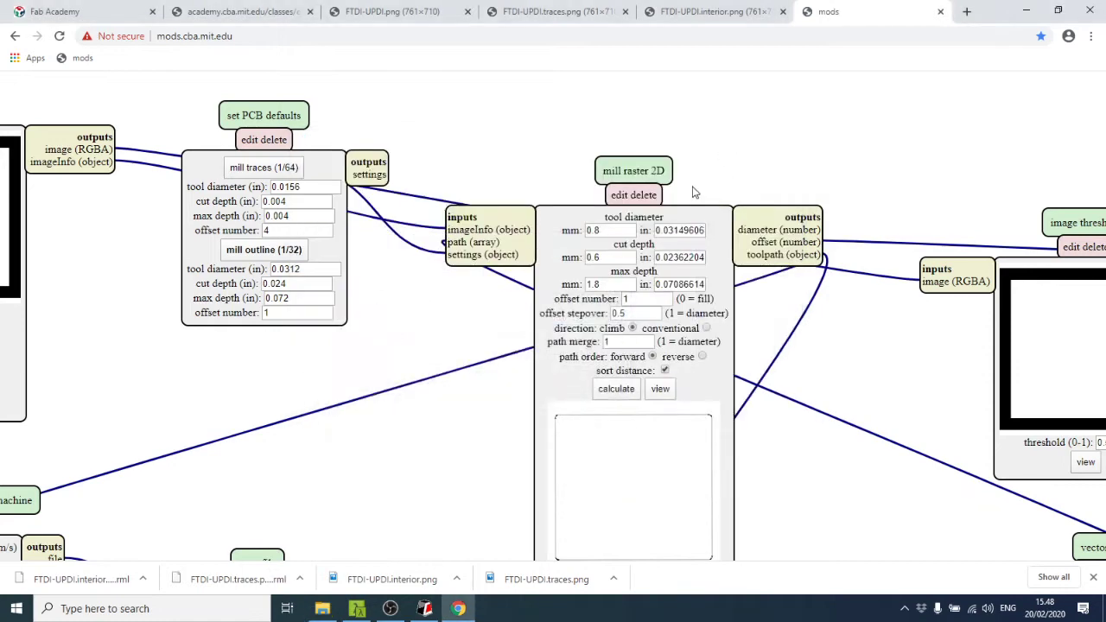
# Switch to OBS Studio and transition the program output to the Combined scene.
pyautogui.hotkey('alt', 'Tab')
pyautogui.press('Tab')
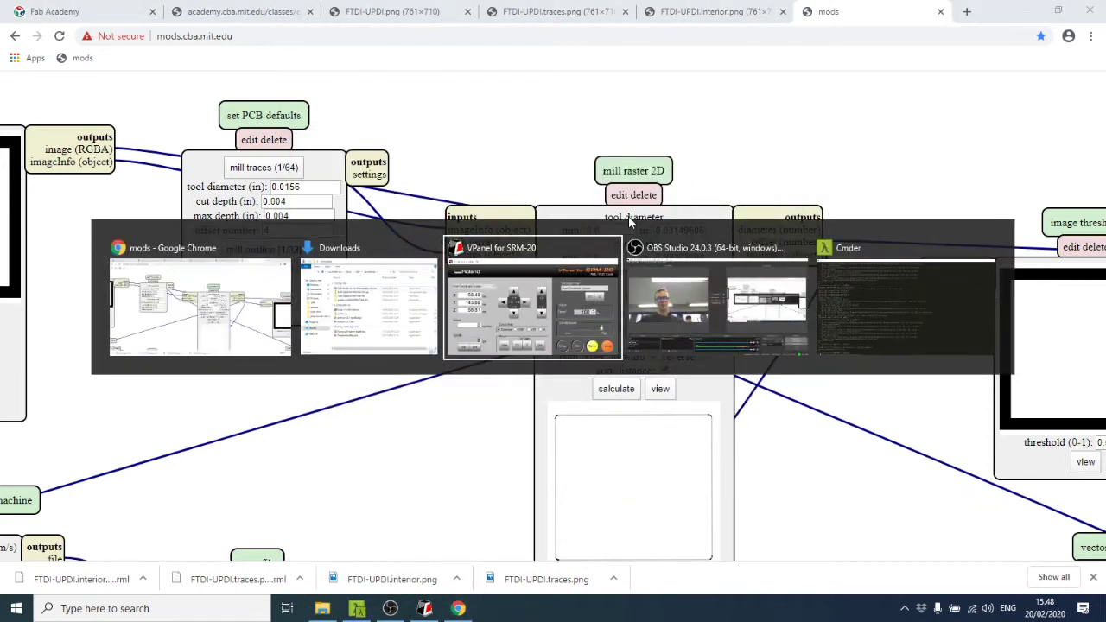
pyautogui.press('Tab')
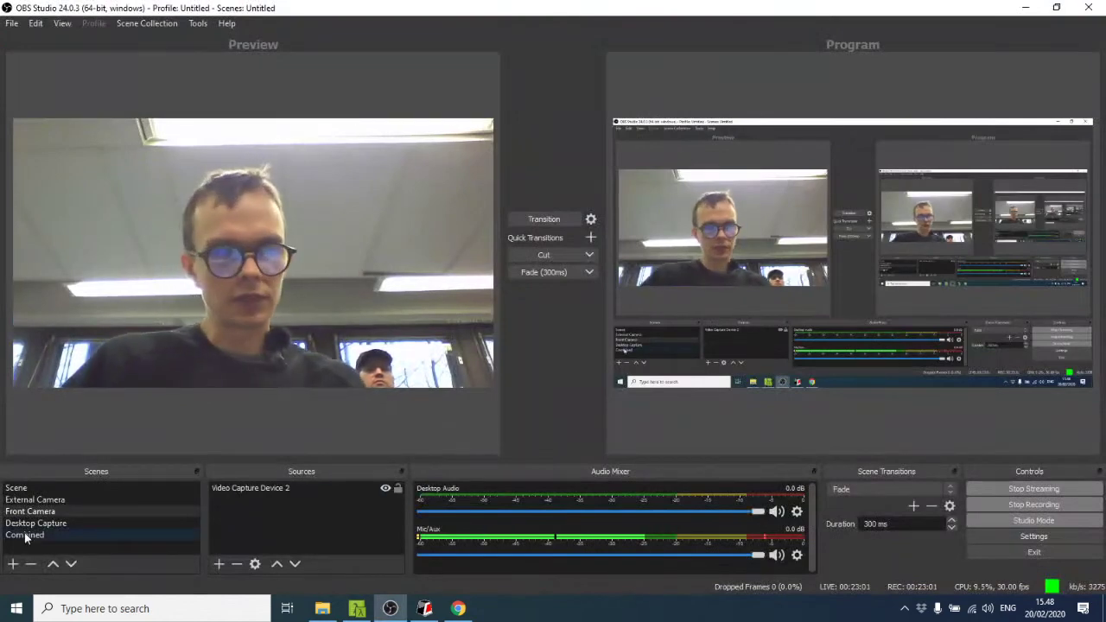
pyautogui.click(26, 536)
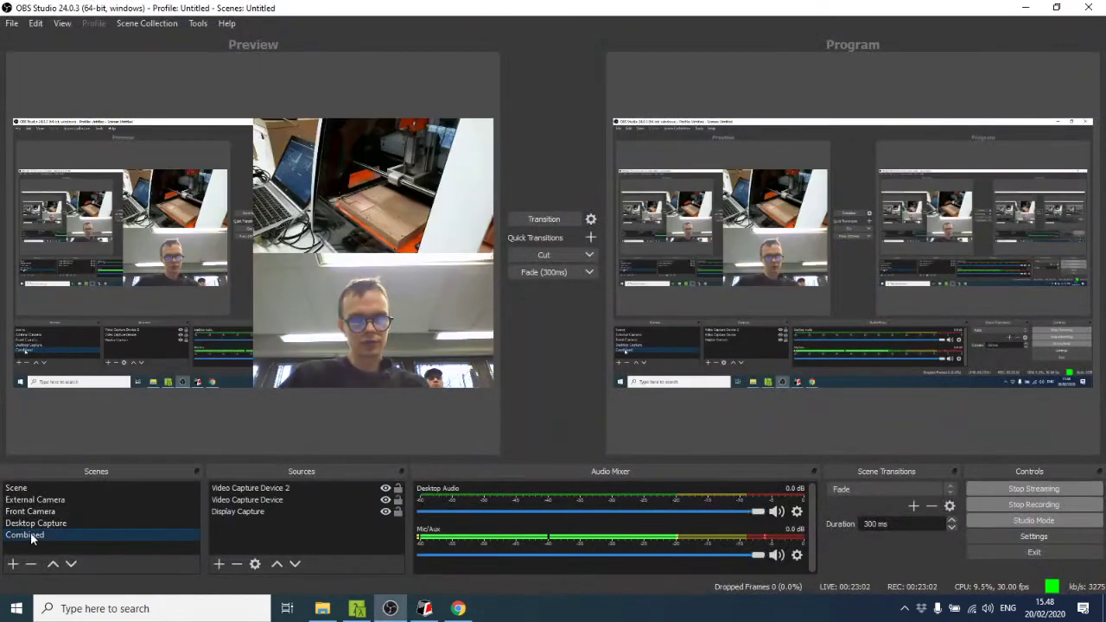
pyautogui.click(565, 219)
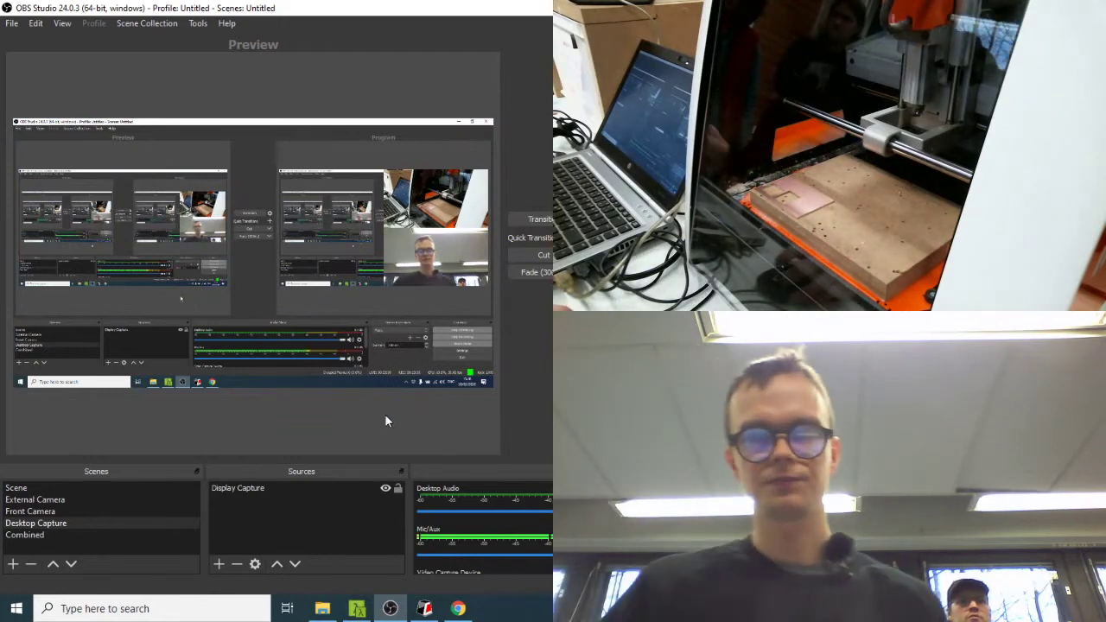
# Clear all windows to show the desktop and bring up VPanel for SRM-20.
pyautogui.hotkey('alt', 'Tab')
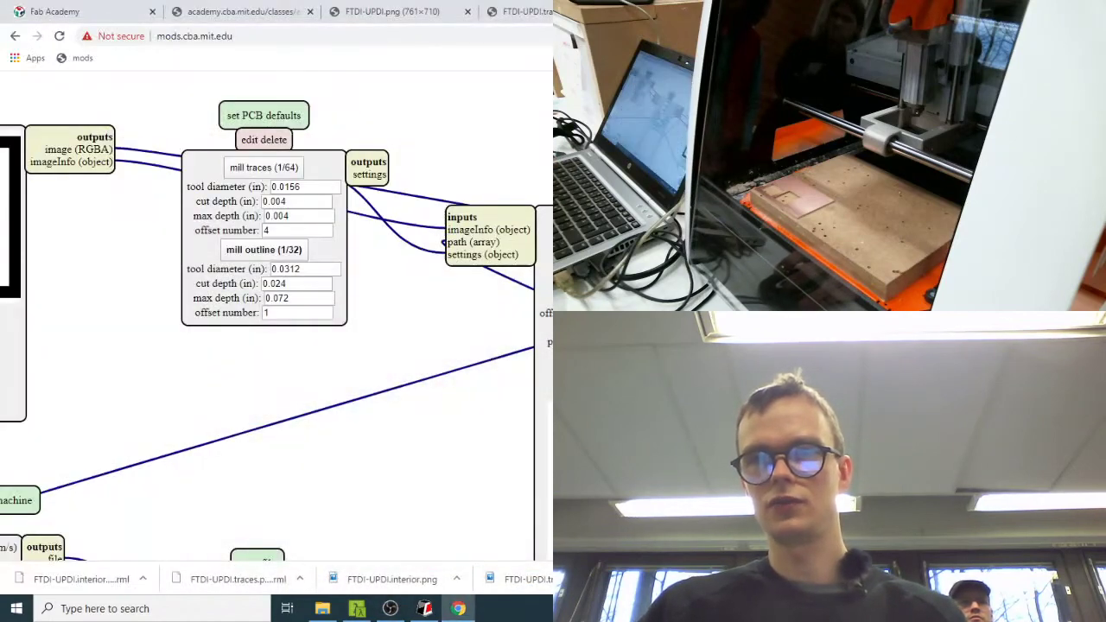
pyautogui.press('super+d')
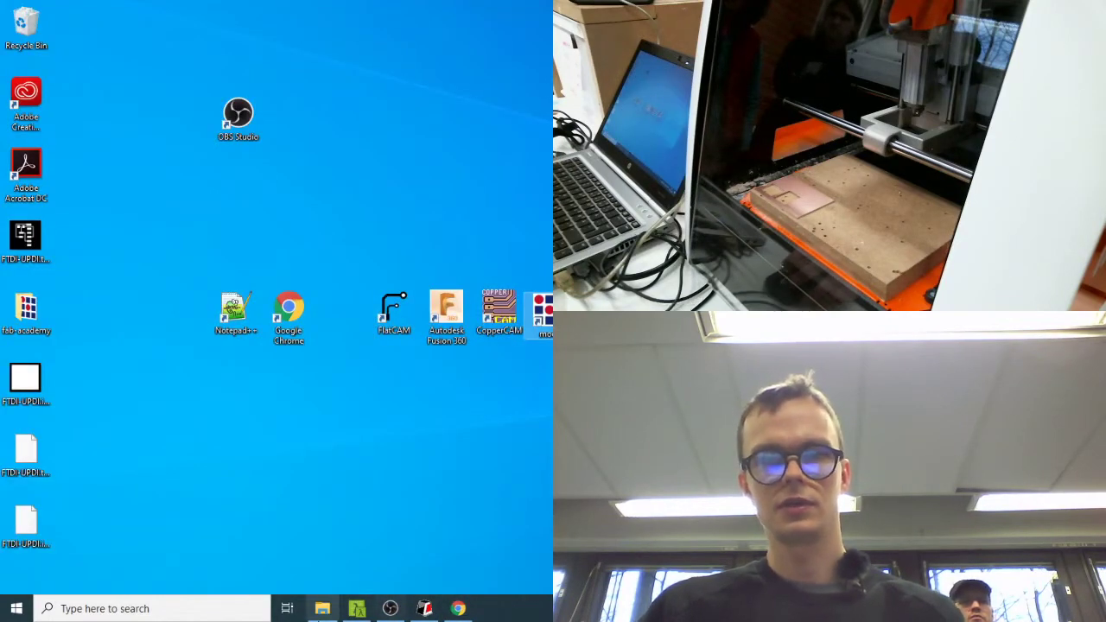
pyautogui.click(424, 608)
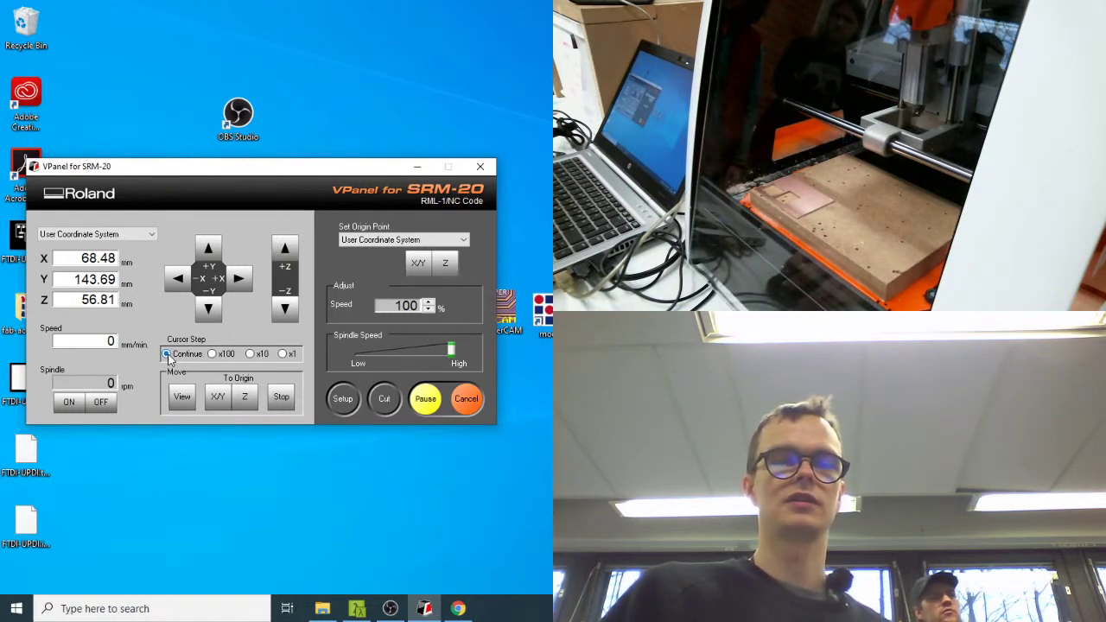
# Jog the machine along the X and Y axes in continuous mode to about X 6 mm, Y 69 mm.
pyautogui.moveTo(176, 277); pyautogui.dragTo(177, 276)
pyautogui.moveTo(206, 306); pyautogui.dragTo(206, 307)
pyautogui.moveTo(207, 248); pyautogui.dragTo(235, 281)
pyautogui.click(239, 278)
pyautogui.moveTo(177, 277); pyautogui.dragTo(178, 277)
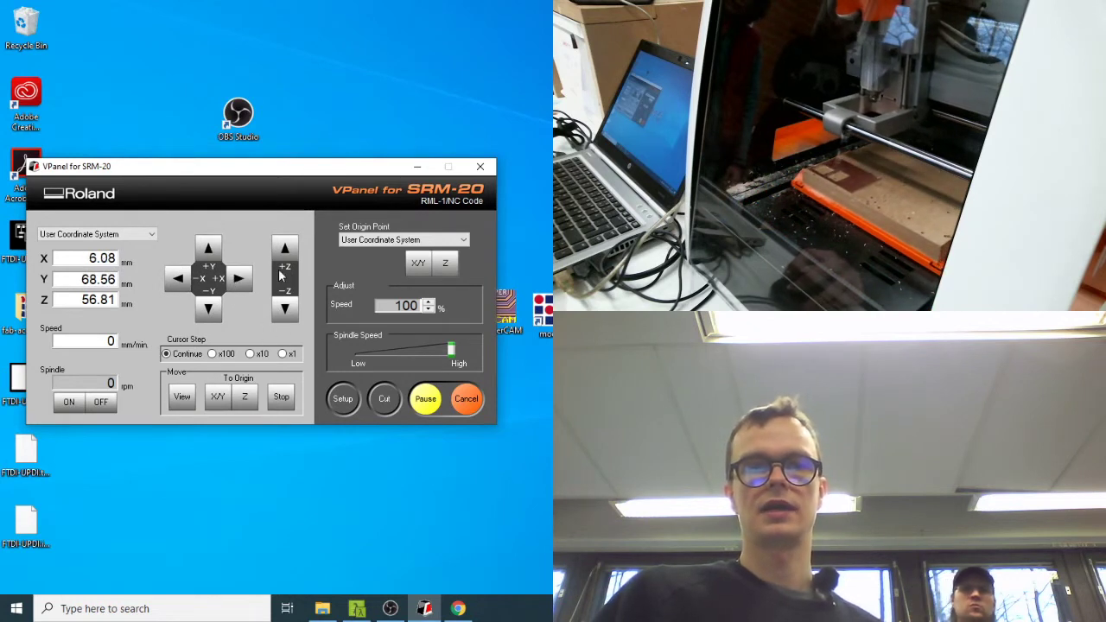
# Jog the spindle down and up along the Z axis, finishing raised at Z 56.81 mm.
pyautogui.moveTo(283, 310); pyautogui.dragTo(284, 309)
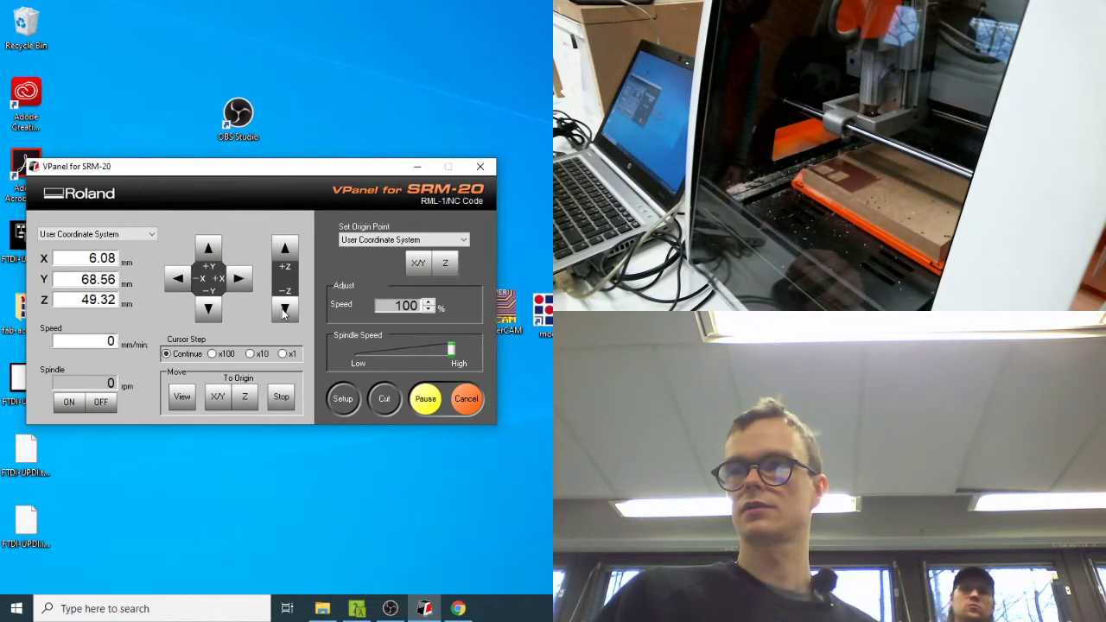
pyautogui.moveTo(282, 251); pyautogui.dragTo(282, 250)
pyautogui.moveTo(283, 310); pyautogui.dragTo(283, 310)
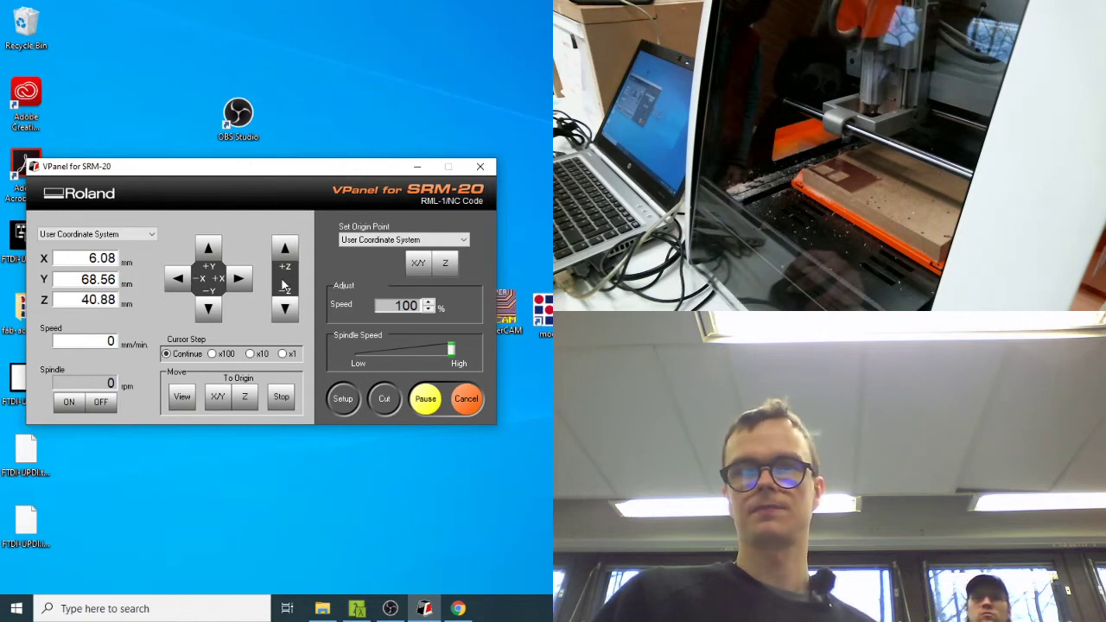
pyautogui.moveTo(284, 250); pyautogui.dragTo(283, 251)
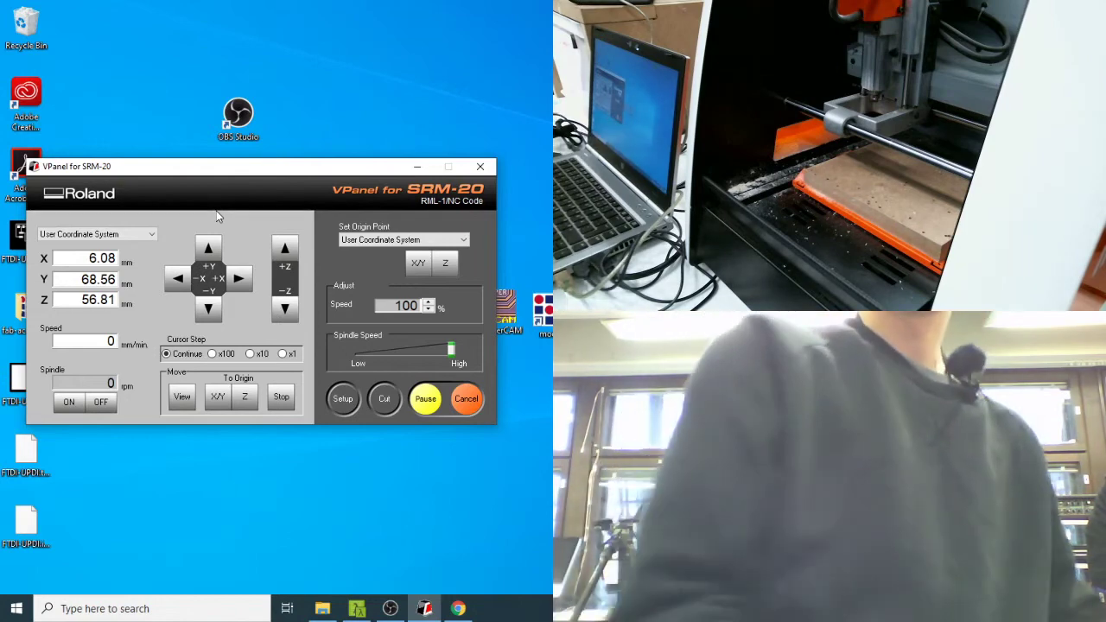
# Switch to OBS Studio and transition the program output to the Front Camera scene.
pyautogui.hotkey('alt', 'Tab')
pyautogui.hotkey('alt', 'Tab')
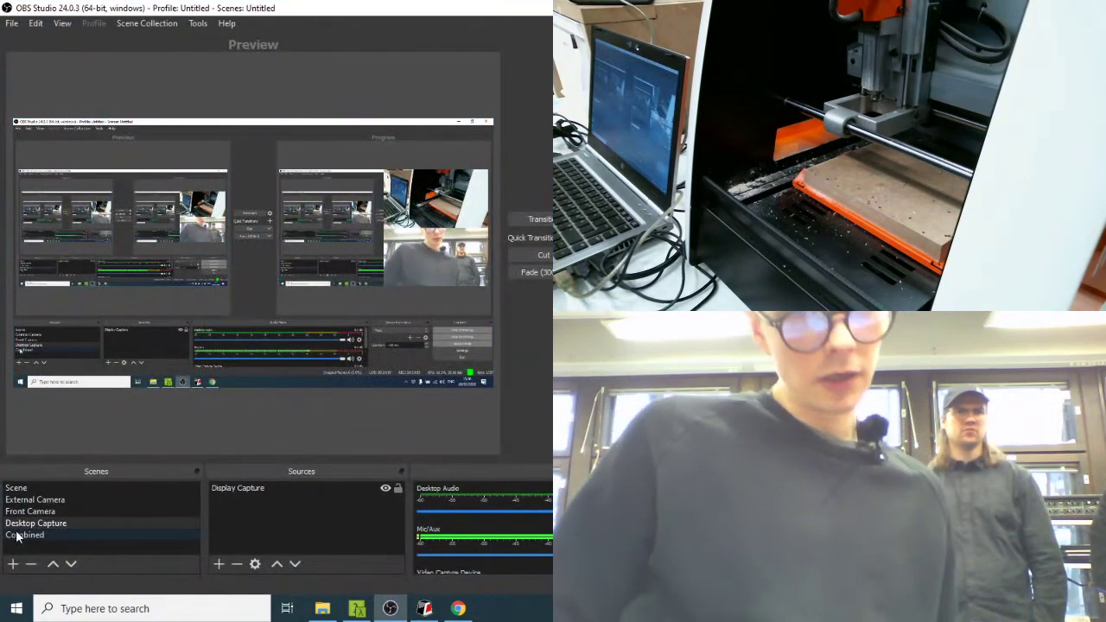
pyautogui.click(24, 512)
pyautogui.click(535, 220)
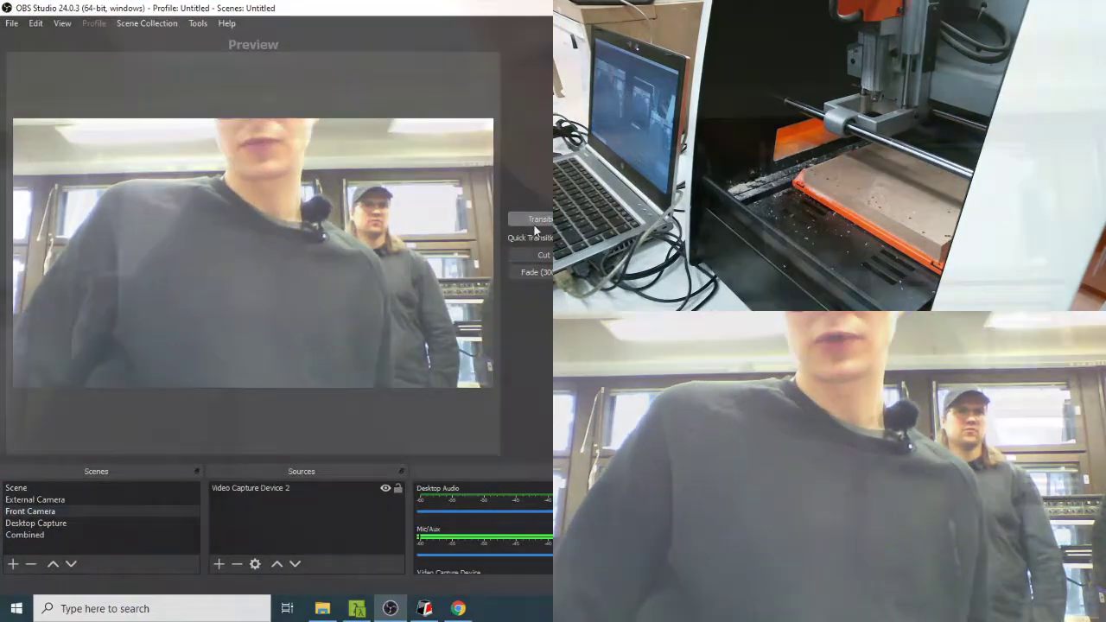